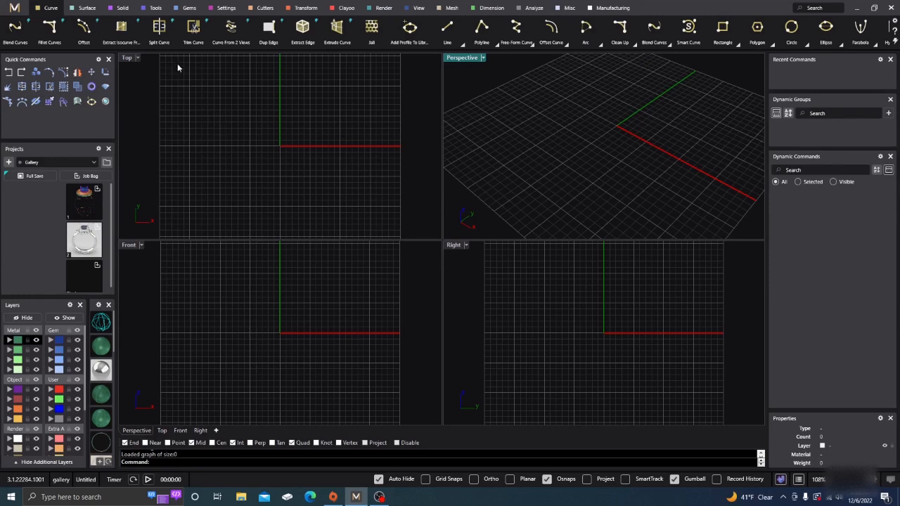
Create a ring rail for US finger size 7.
left_click(155, 10)
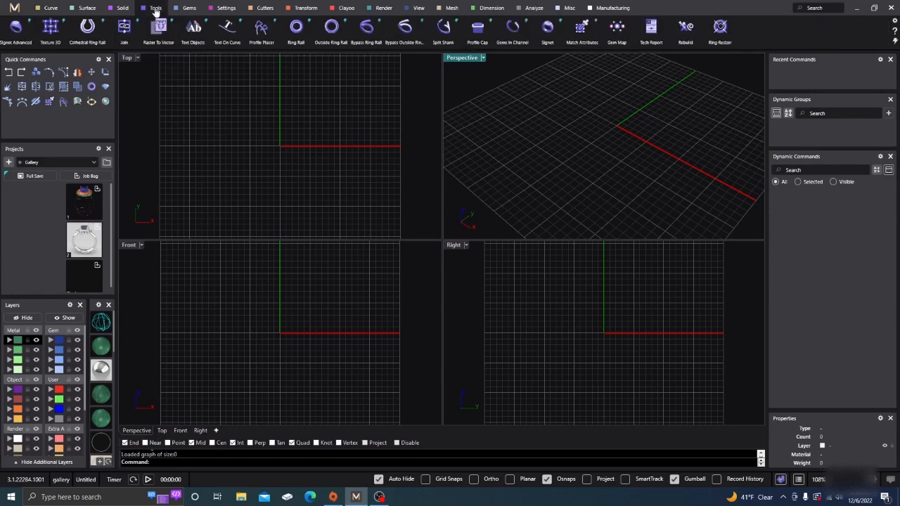
left_click(296, 28)
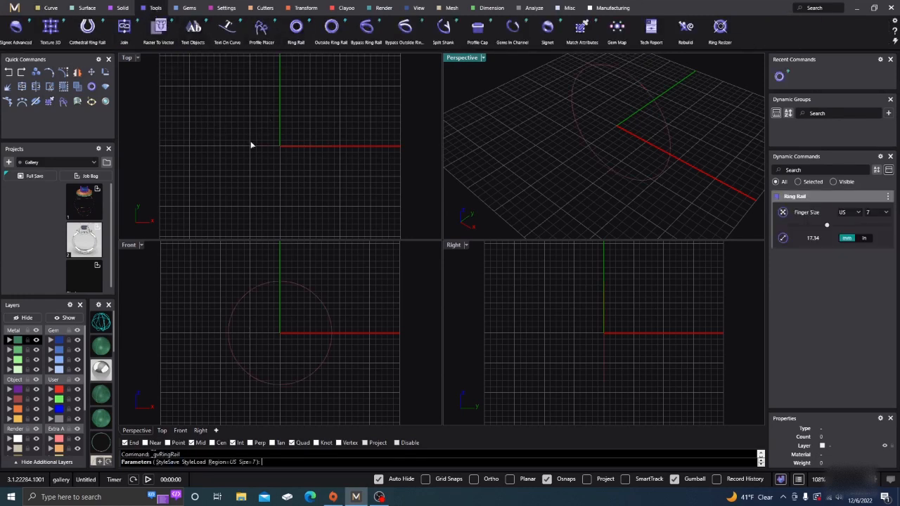
scroll(261, 167, "down", 1)
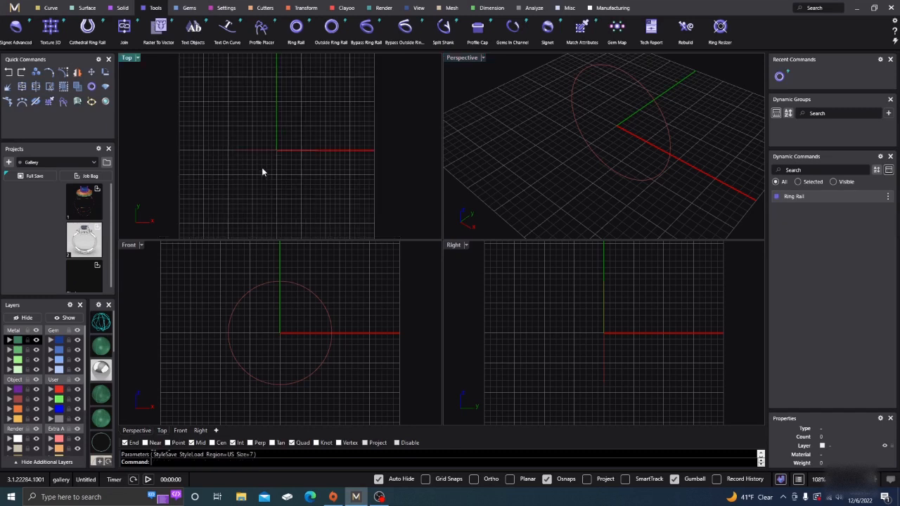
Make the orange Object layer current and draw a circle centred on 0,0,0 in the Top view, smaller than the ring rail.
left_click(17, 419)
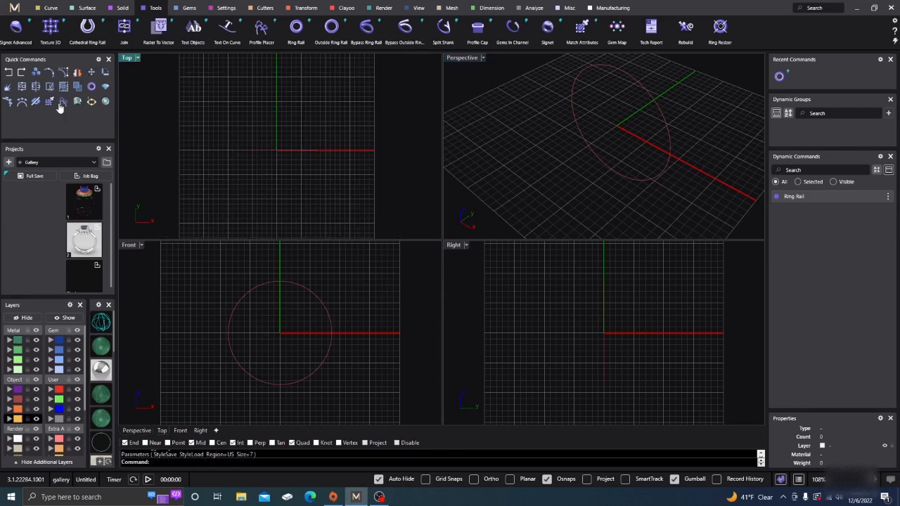
left_click(50, 9)
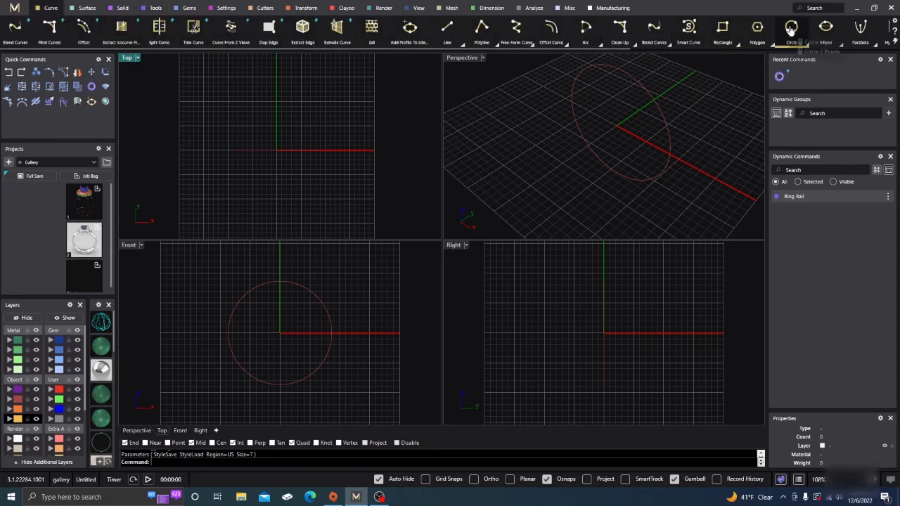
left_click(792, 28)
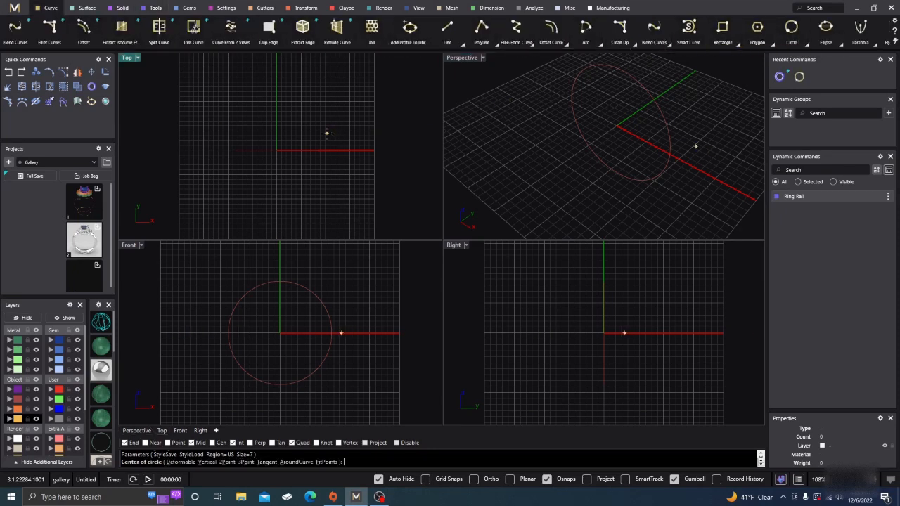
type("0,0,0")
key("Return")
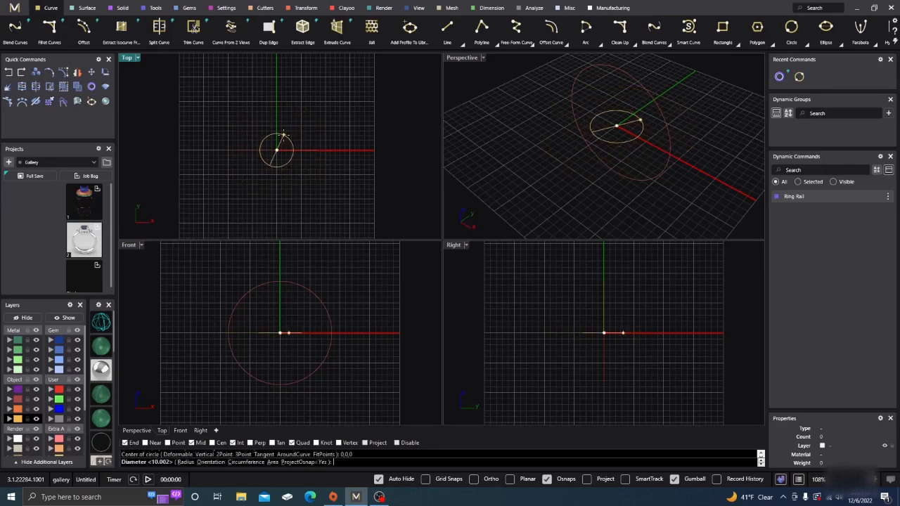
left_click(287, 138)
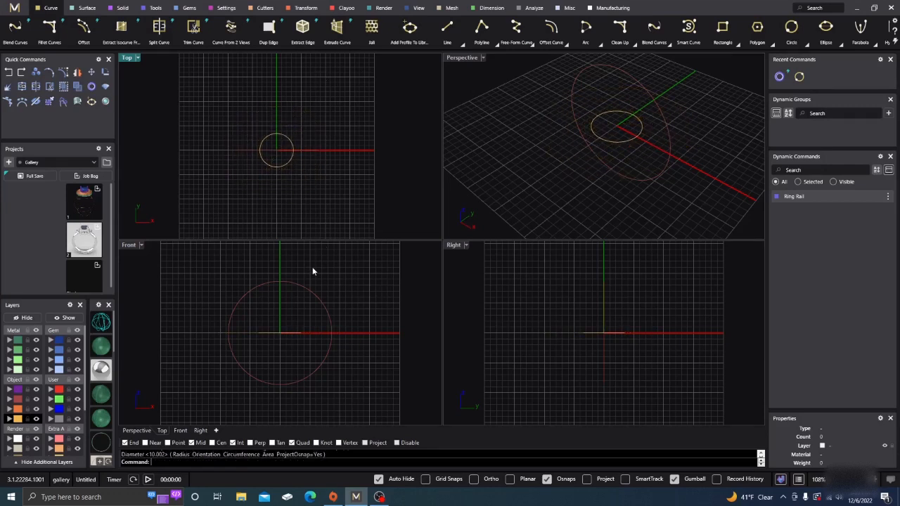
Place a round diamond above the ring rail with Gem on Ring Rail and roughly resize it by its handle.
left_click(300, 285)
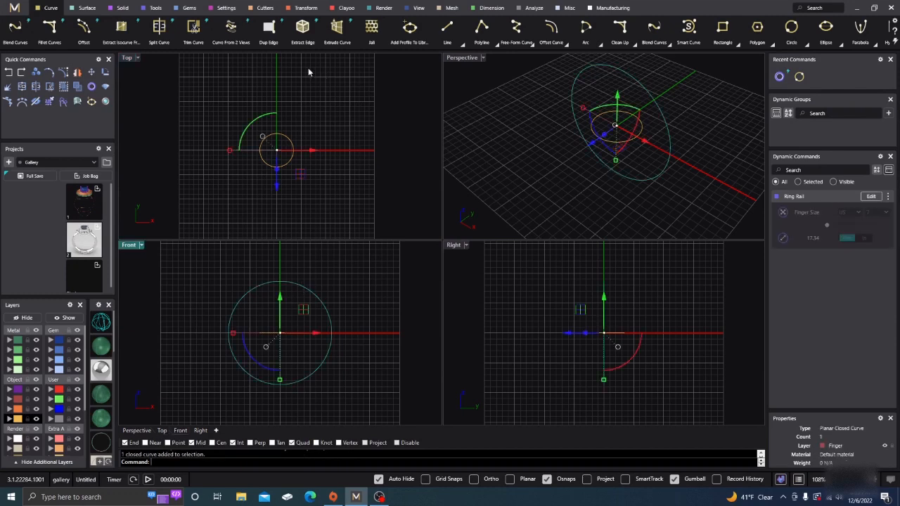
left_click(187, 8)
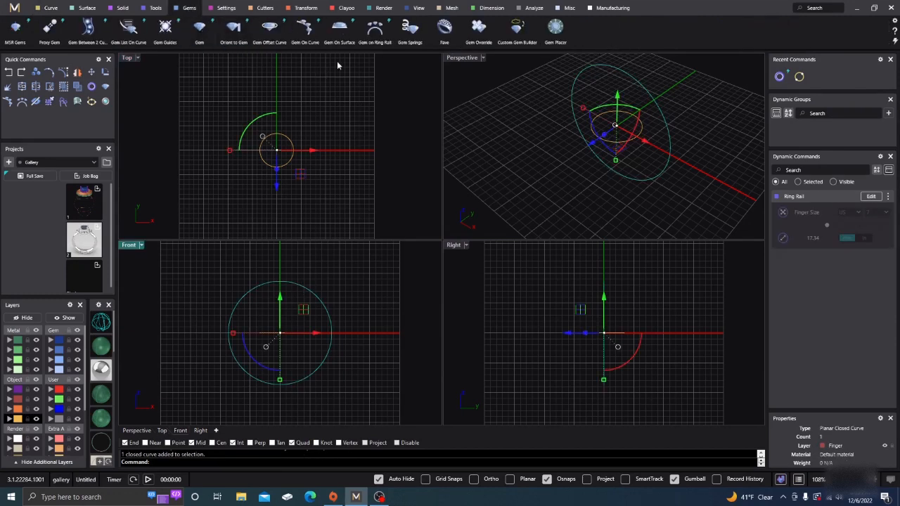
left_click(375, 28)
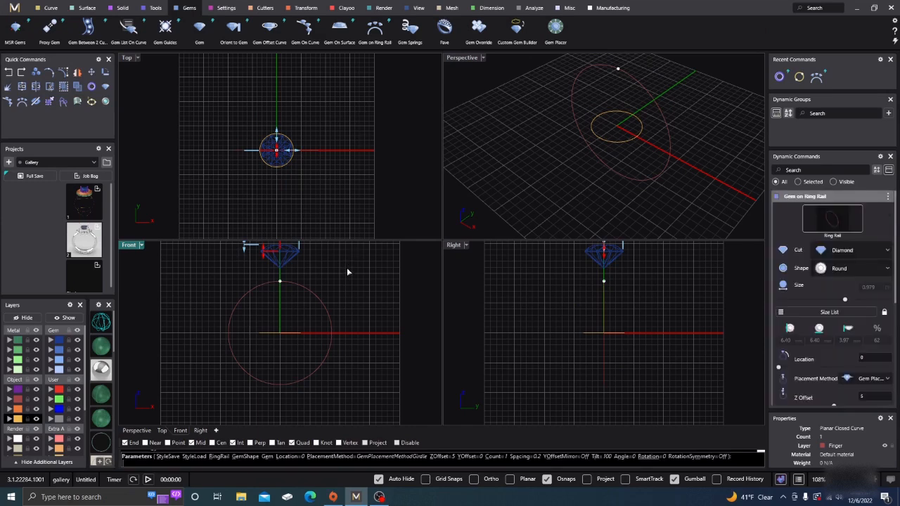
right_click_drag(346, 273, 353, 313)
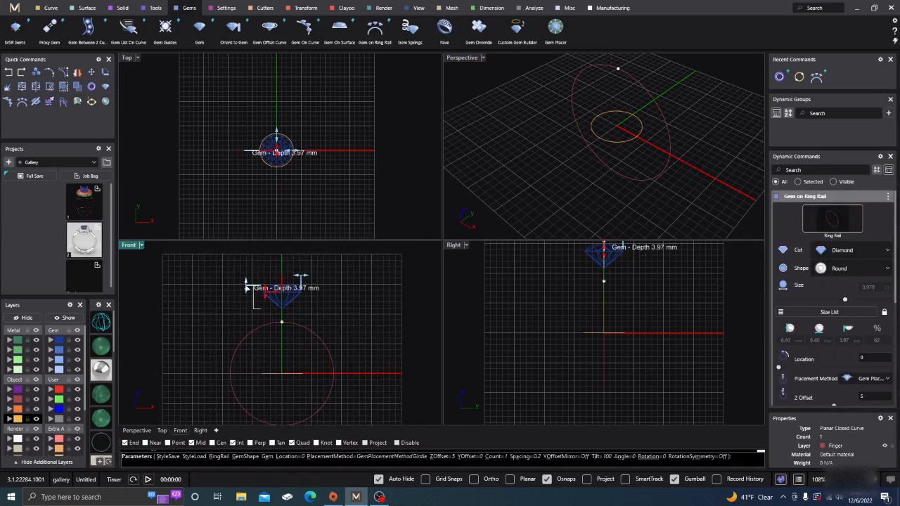
scroll(247, 288, "down", 5)
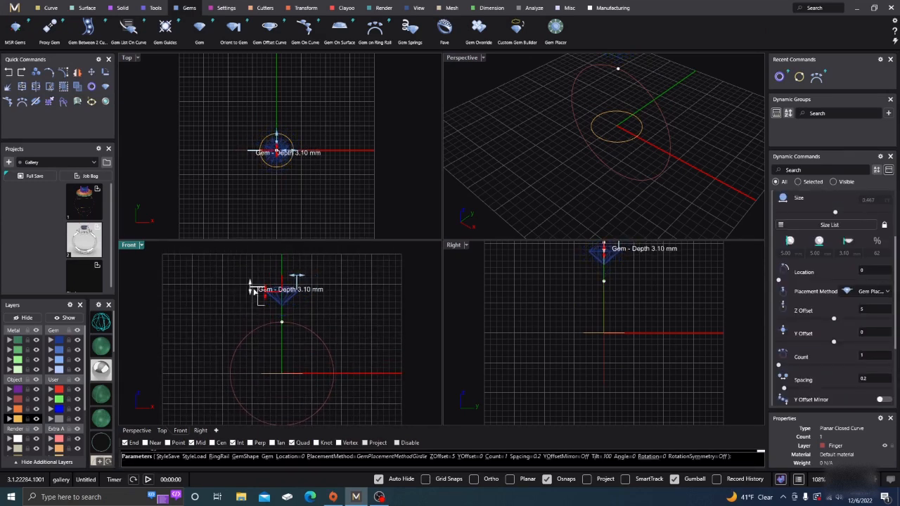
scroll(251, 289, "up", 1)
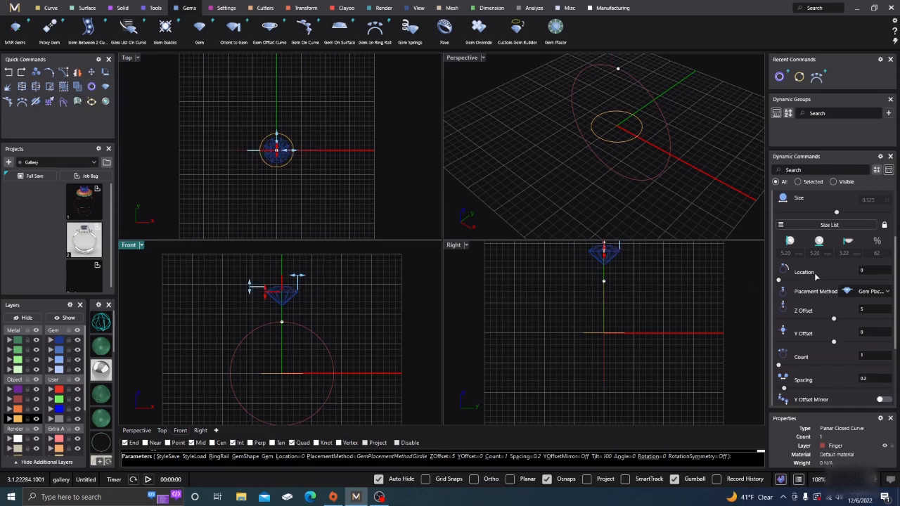
Choose the 1.025 ct, 6.50 mm size for the round diamond from the size list and finish placing the gem.
left_click(827, 225)
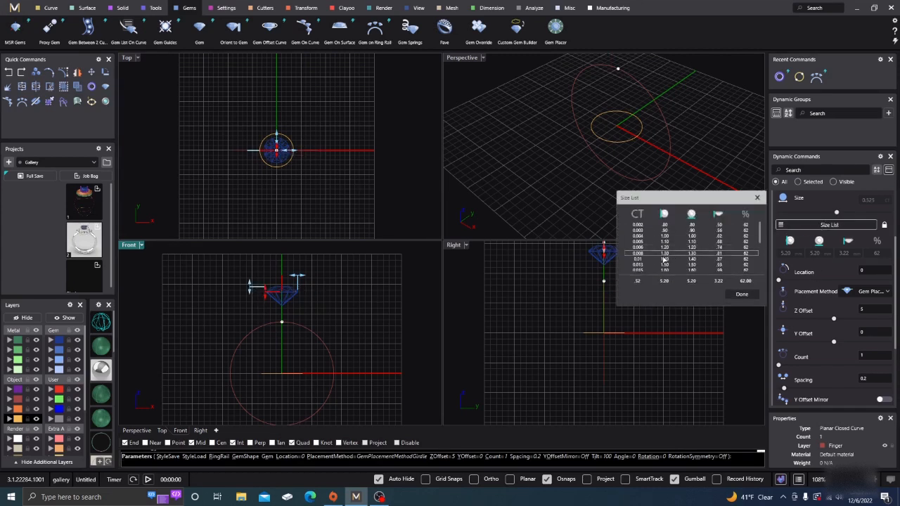
scroll(654, 260, "down", 8)
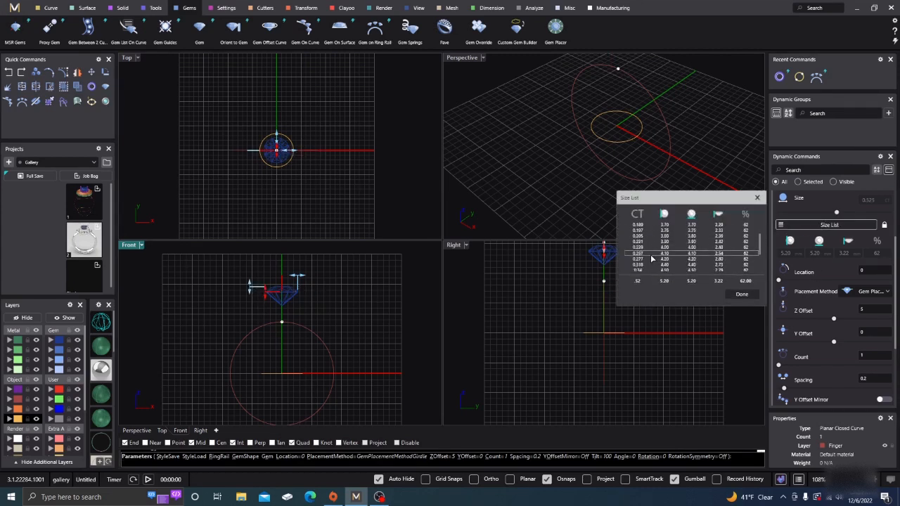
scroll(653, 260, "down", 8)
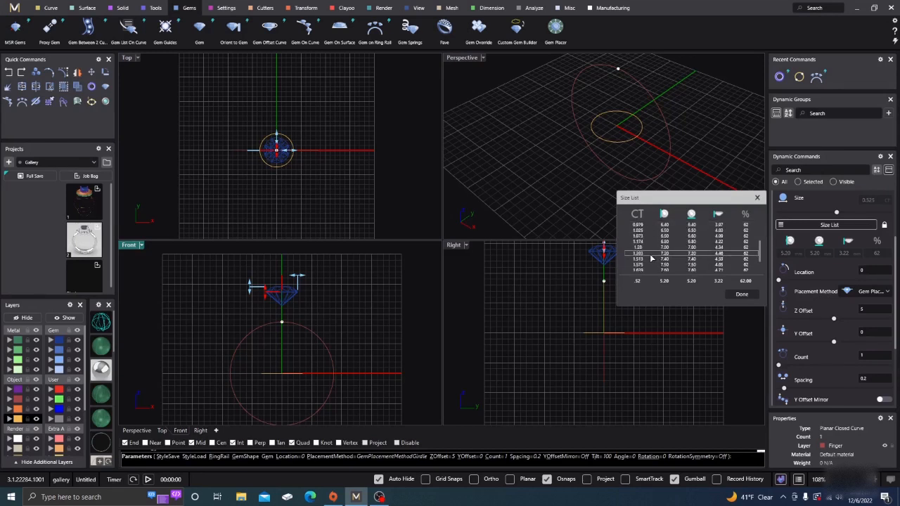
left_click(654, 232)
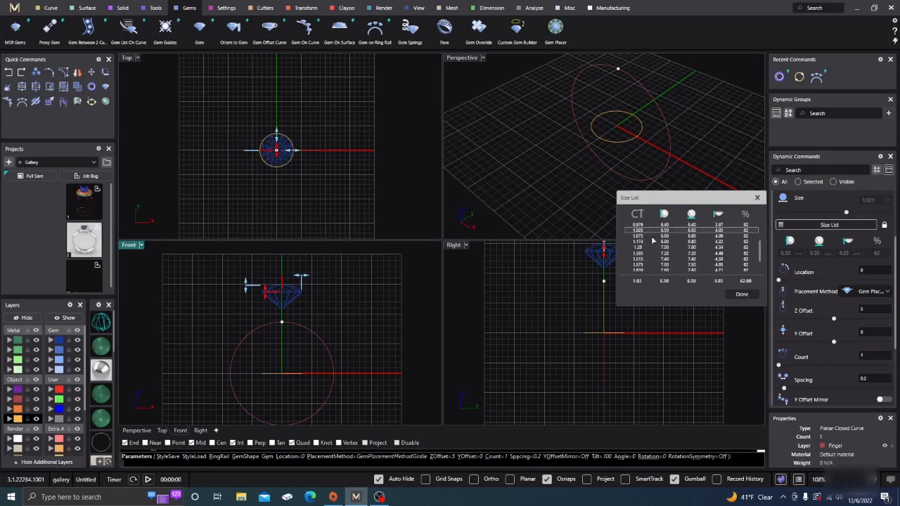
left_click(740, 295)
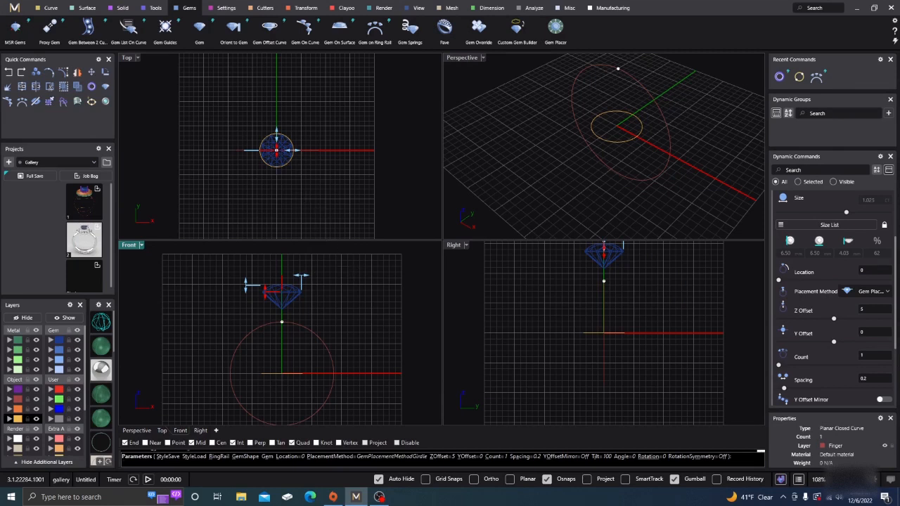
right_click(303, 201)
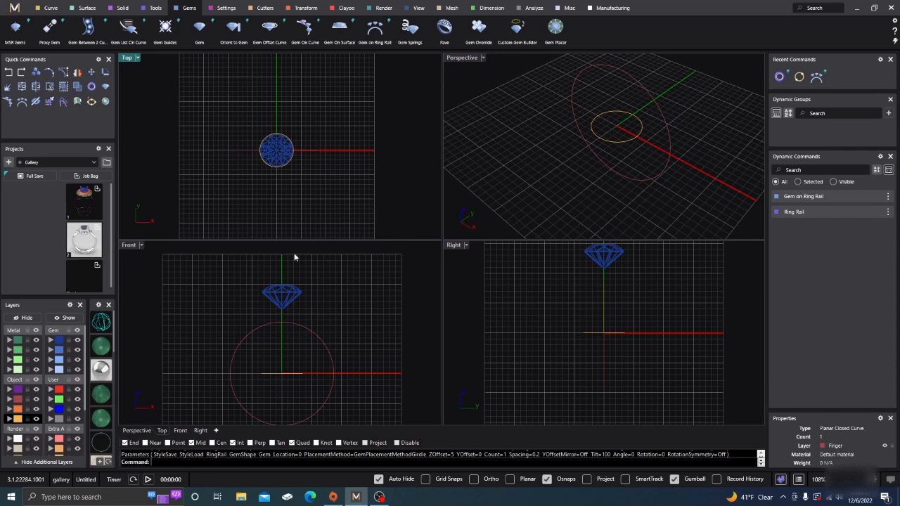
double_click(278, 296)
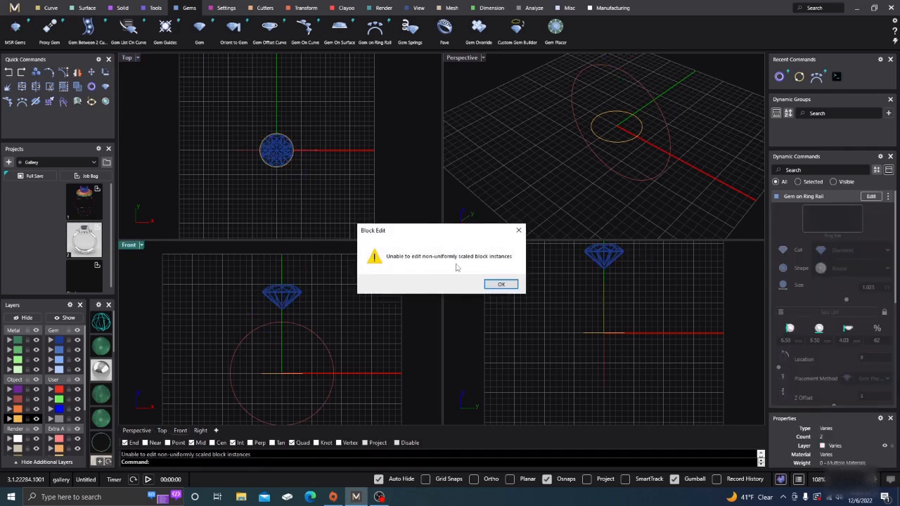
left_click(498, 285)
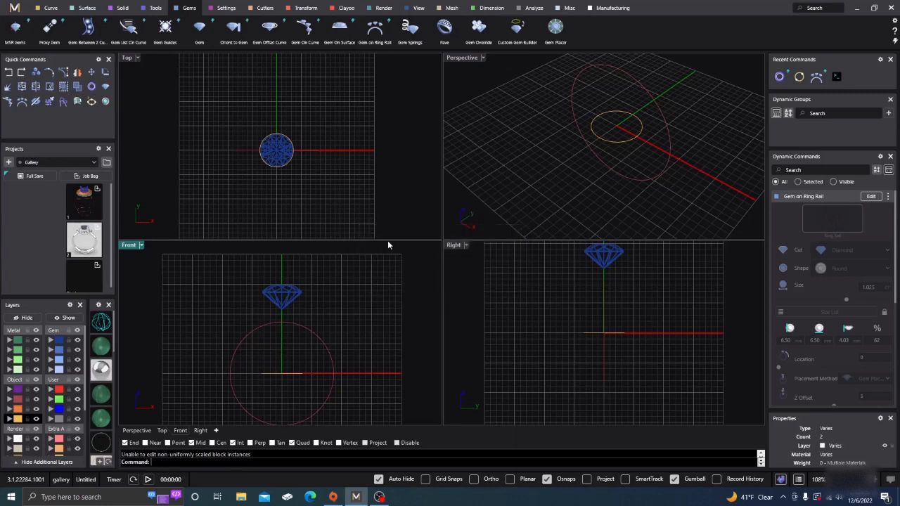
left_click(280, 161)
left_click(307, 183)
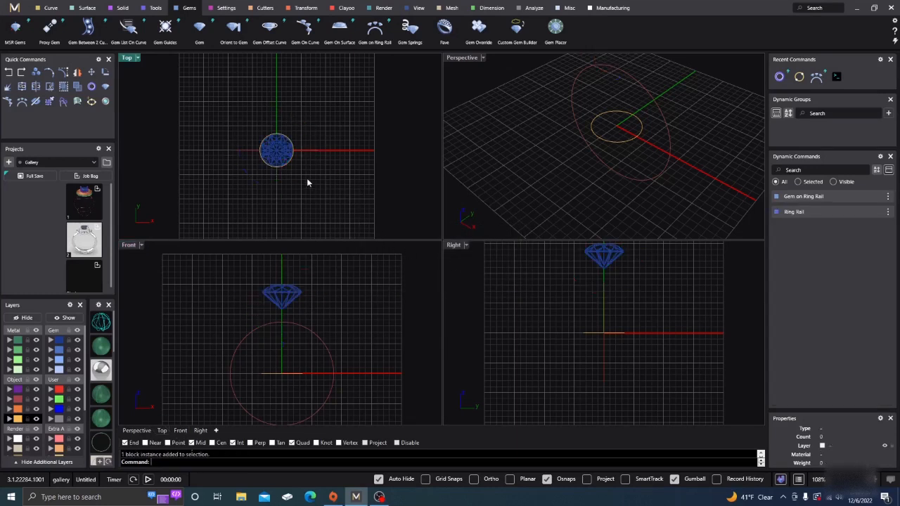
Add a four-prong Head to the diamond and show the model shaded in a maximized Perspective view.
left_click(282, 156)
left_click(224, 9)
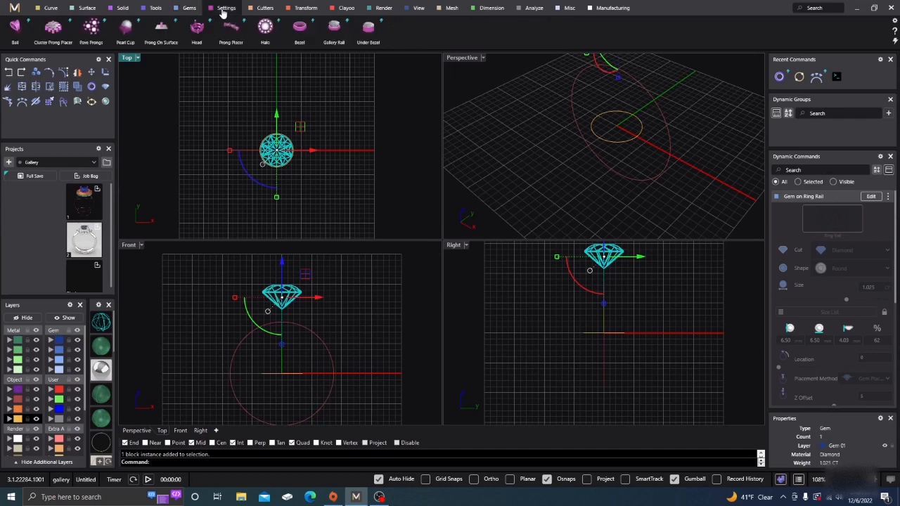
left_click(197, 28)
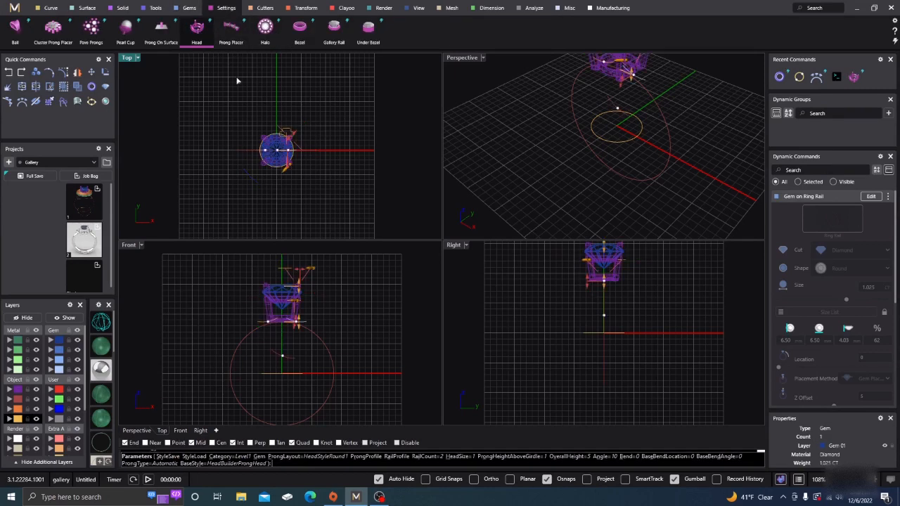
double_click(464, 59)
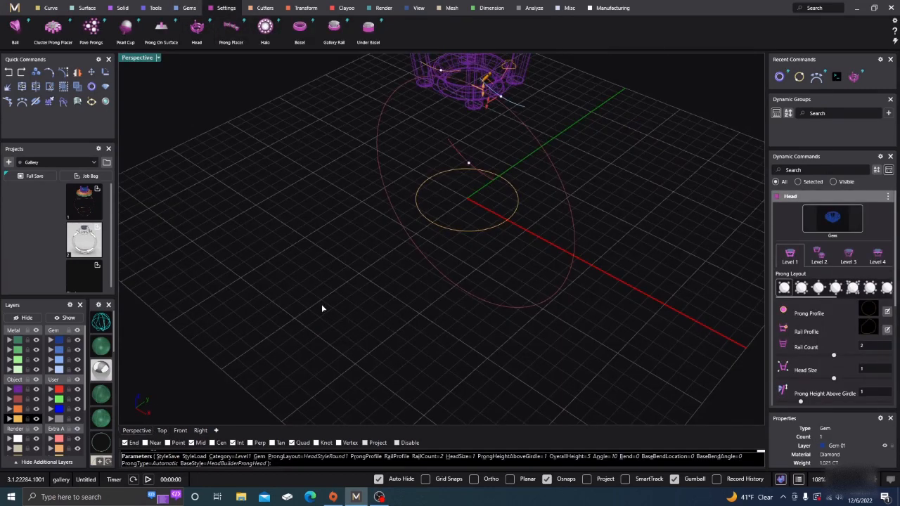
left_click(107, 347)
scroll(282, 348, "down", 4)
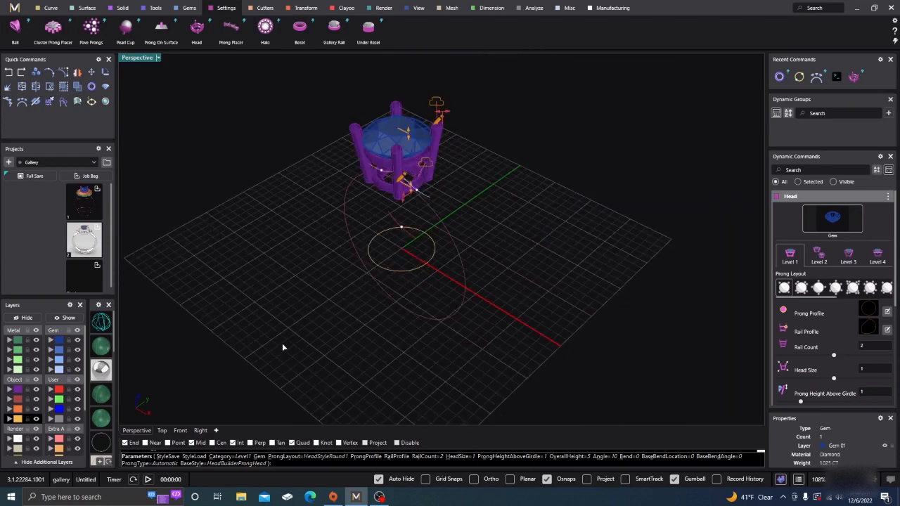
Shorten the head to an overall height of 2.93 mm and reduce its rail count to 1.
right_click_drag(283, 348, 348, 304)
scroll(431, 135, "up", 2)
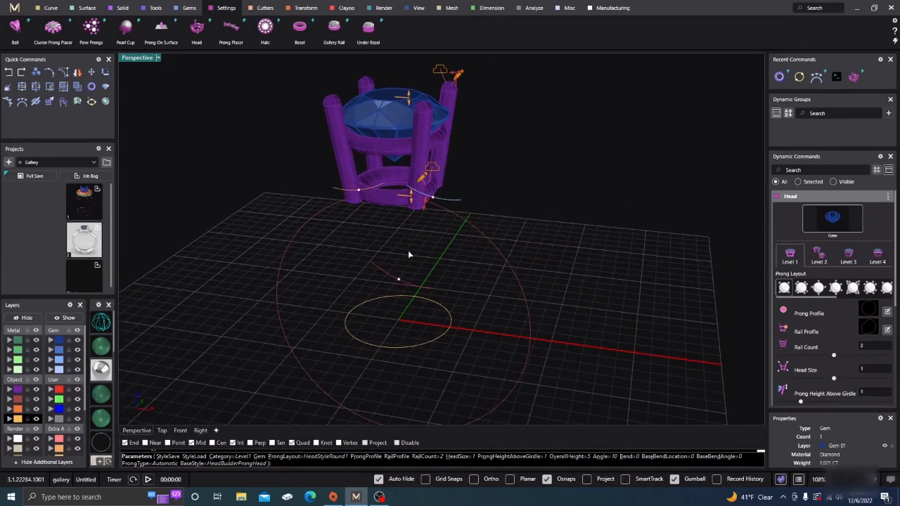
right_click_drag(408, 255, 444, 245)
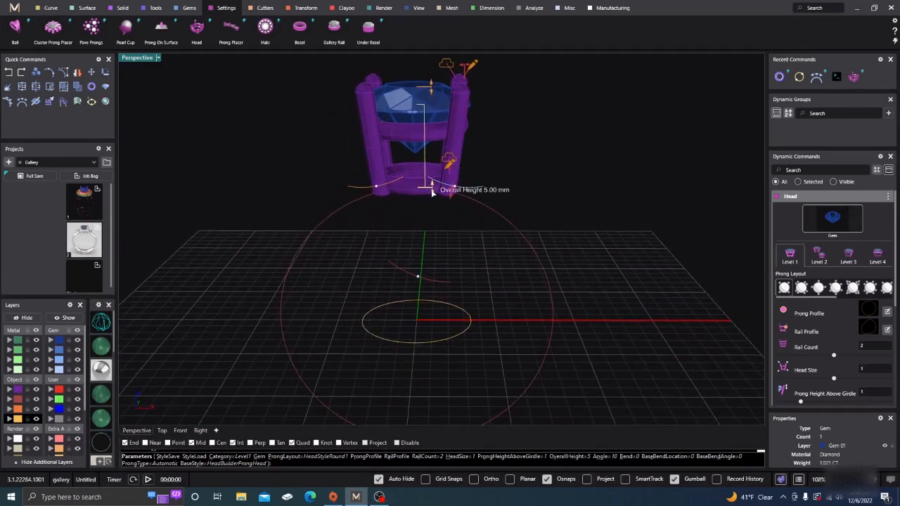
mouse_move(431, 186)
left_mouse_down()
mouse_move(429, 160)
mouse_move(431, 183)
left_mouse_up()
scroll(809, 236, "up", 3)
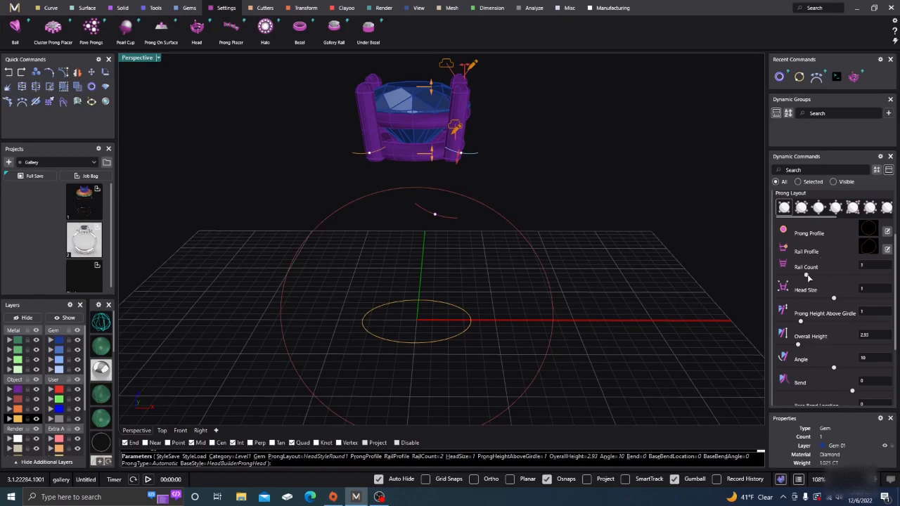
right_click_drag(621, 275, 632, 269)
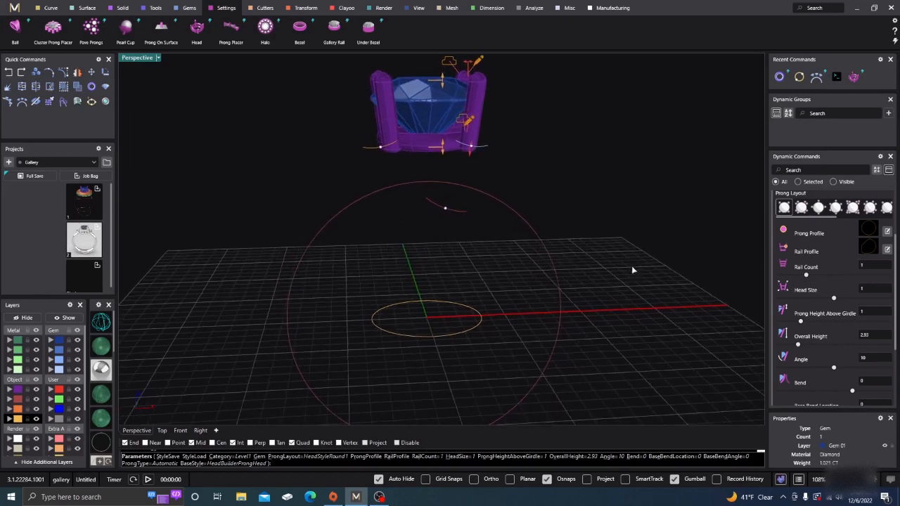
Raise the height of the head's Level 4 rail to 2.15 mm.
scroll(827, 224, "up", 2)
left_click(879, 236)
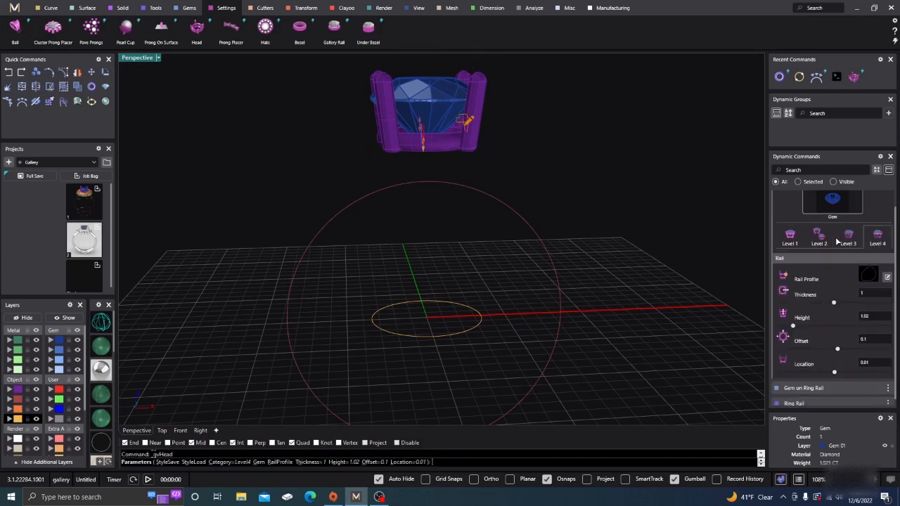
right_click_drag(417, 191, 476, 189)
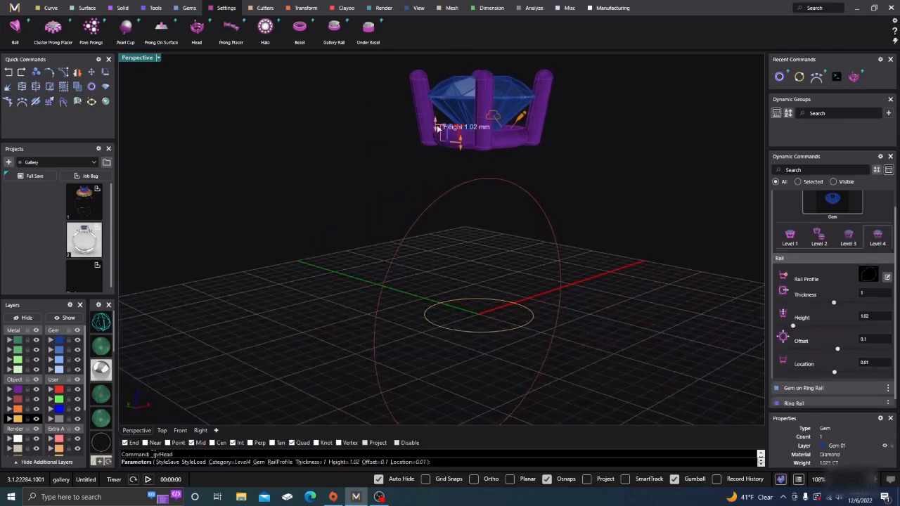
left_click_drag(436, 123, 434, 108)
Change the rail profile of the head's Level 4 rail to rail 5 from the GalleryRail library.
left_click(867, 268)
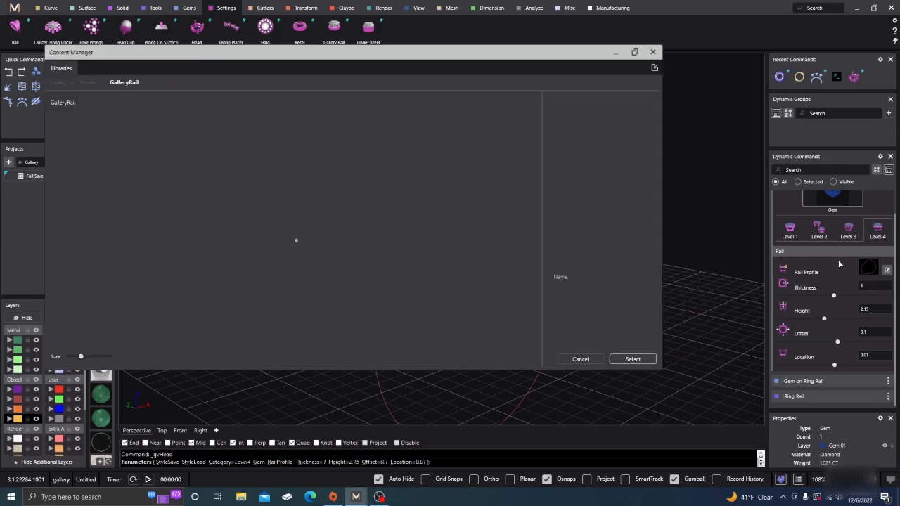
left_click(584, 266)
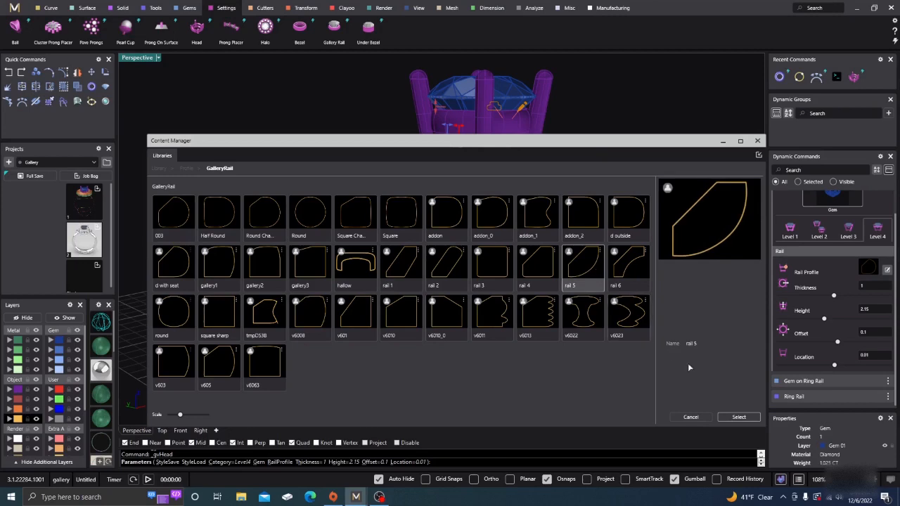
left_click(739, 417)
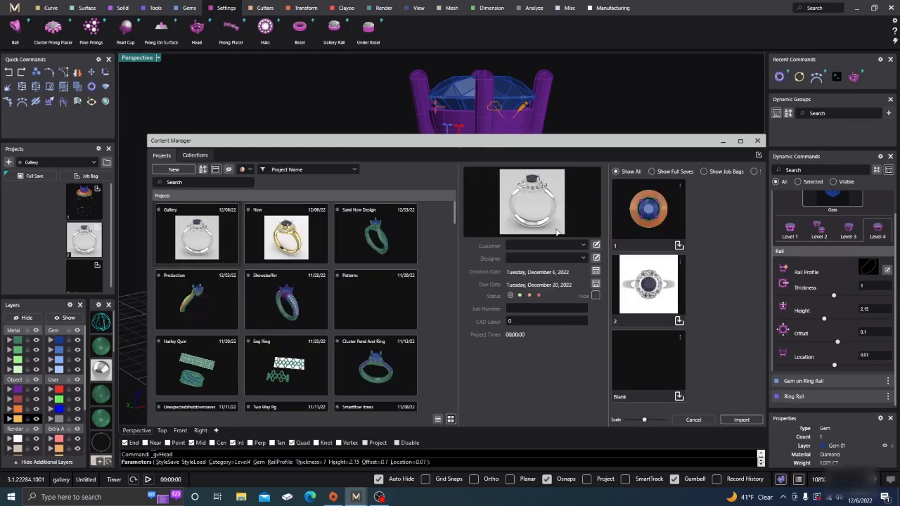
left_click(757, 140)
right_click_drag(472, 243, 445, 263)
scroll(502, 166, "up", 3)
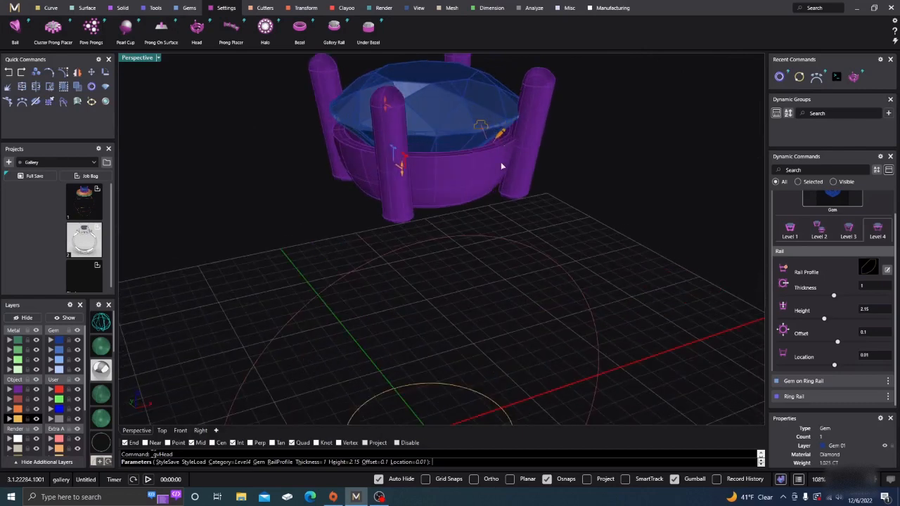
right_click_drag(489, 231, 629, 289)
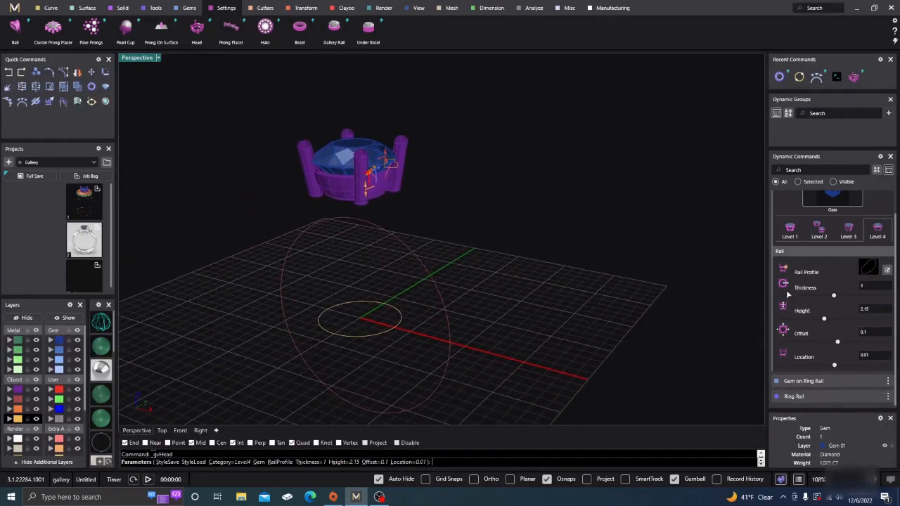
Set the head's Level 1 Base Bend Angle to 8 and its Bend to -1.
scroll(788, 294, "up", 1)
left_click(791, 250)
mouse_move(445, 310)
right_mouse_down()
mouse_move(440, 293)
mouse_move(454, 295)
right_mouse_up()
right_click_drag(349, 264, 402, 262)
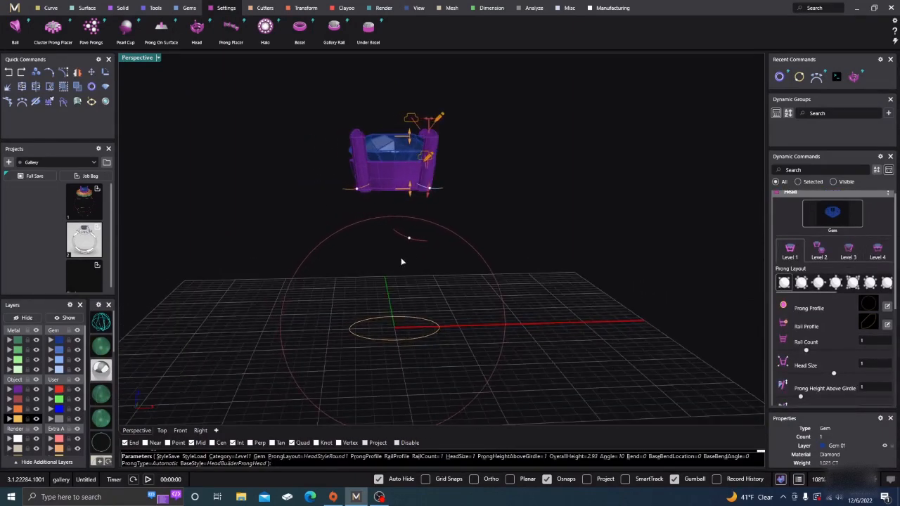
mouse_move(406, 242)
left_click_drag(407, 242, 404, 235)
right_click_drag(388, 279, 359, 281)
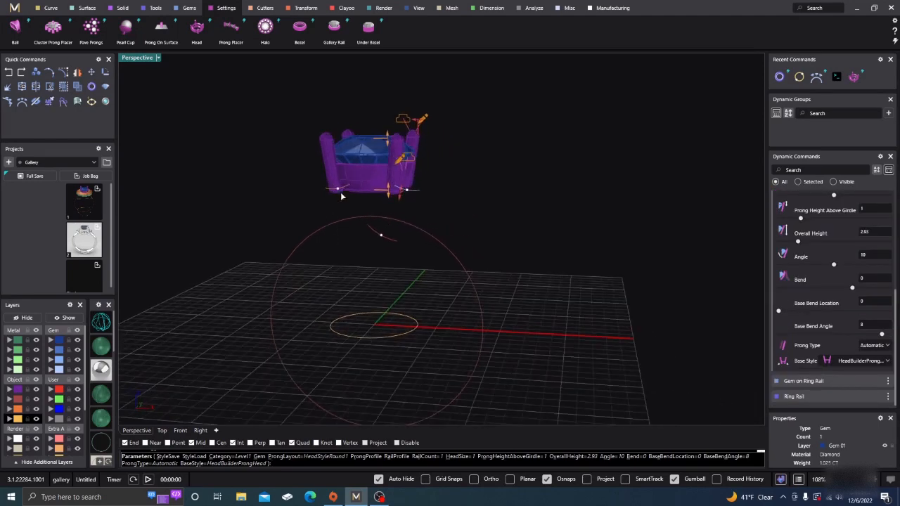
mouse_move(339, 190)
left_click_drag(340, 190, 356, 230)
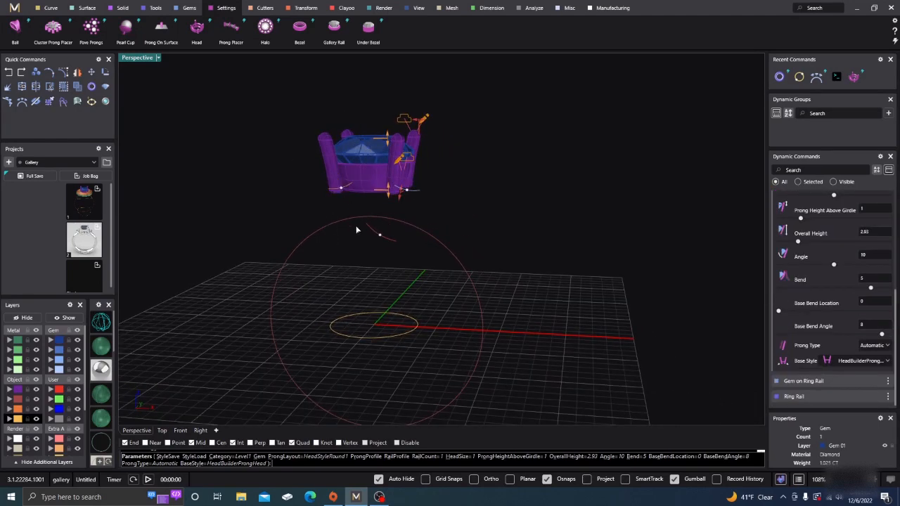
left_click_drag(341, 188, 336, 189)
Set the head's prong Angle to 17 degrees and finish the head.
right_click_drag(385, 238, 403, 240)
scroll(422, 202, "up", 8)
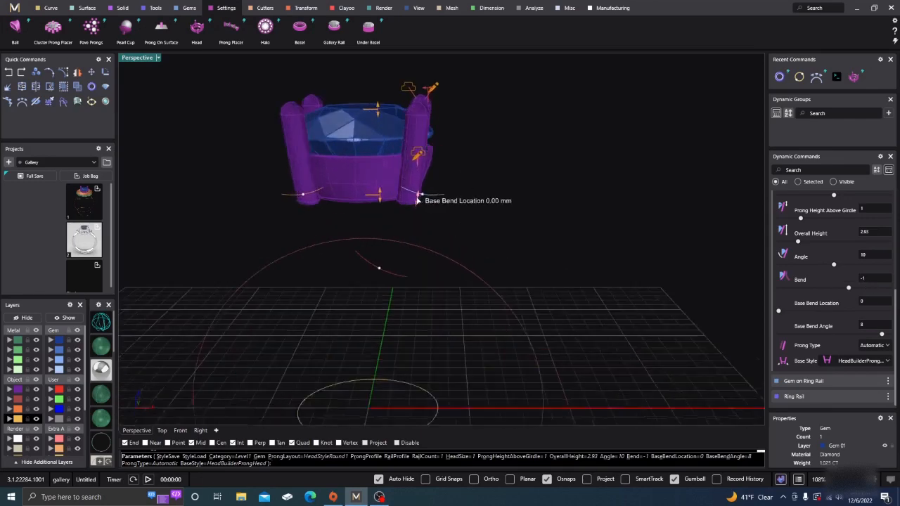
mouse_move(430, 192)
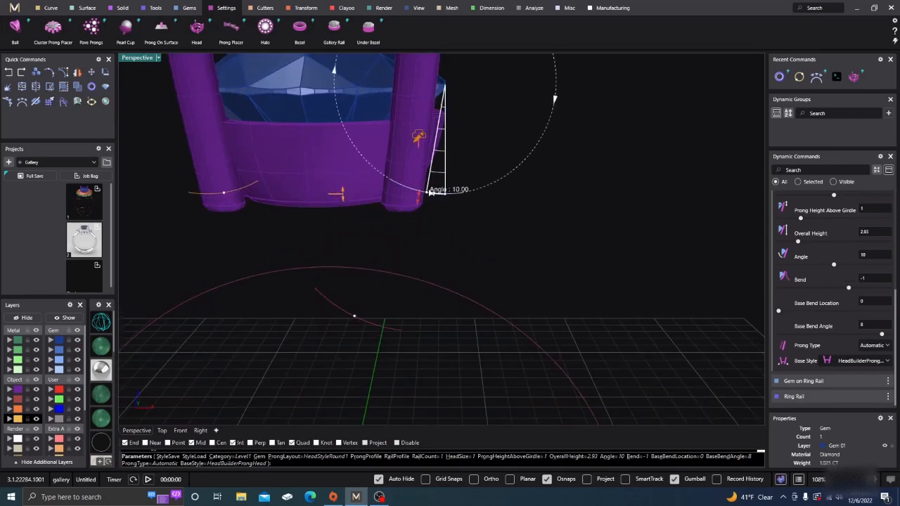
left_click_drag(427, 194, 413, 192)
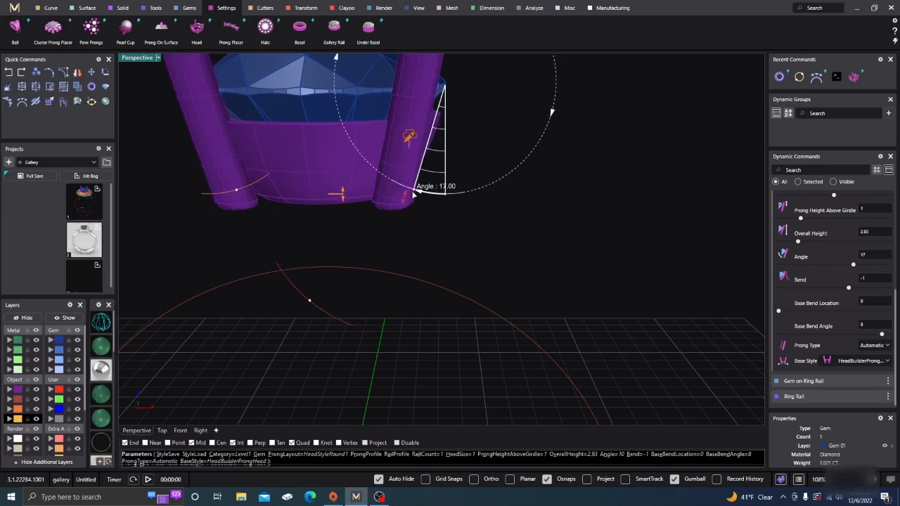
right_click(452, 250)
scroll(453, 250, "down", 9)
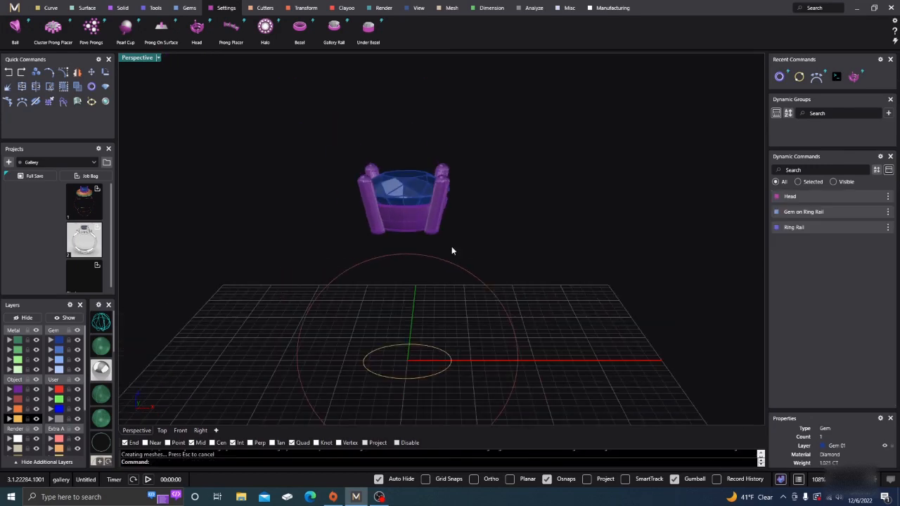
Raise the small yellow circle from the ring's centre straight up into the middle of the head, using the Front view.
right_click_drag(452, 250, 442, 305)
left_click(402, 392)
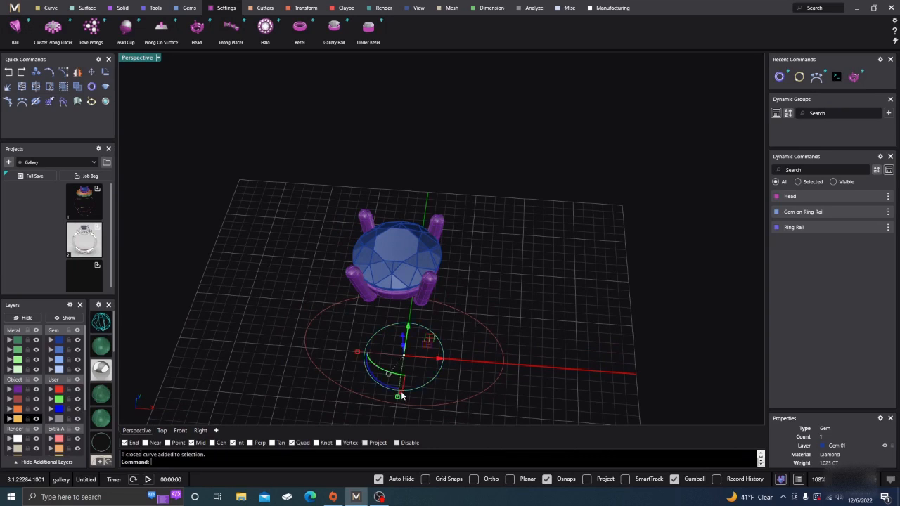
left_click(181, 431)
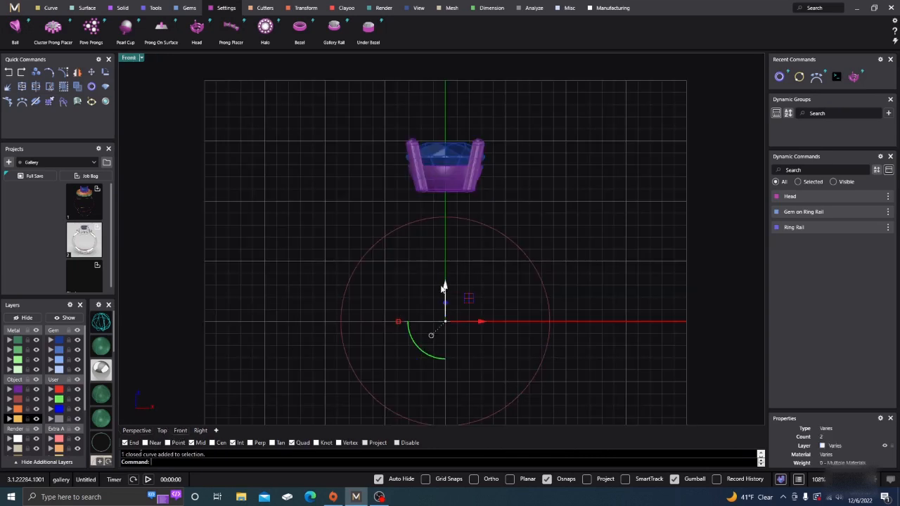
left_click_drag(445, 286, 448, 142)
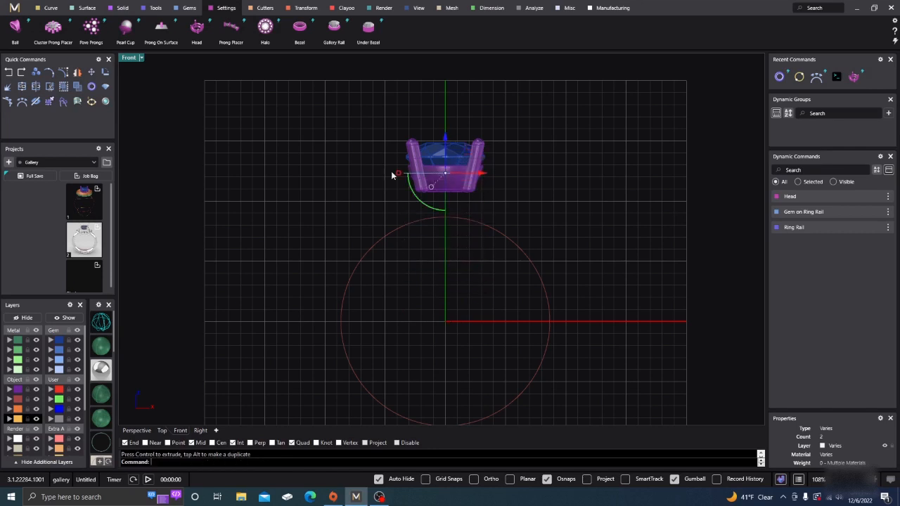
Scale the yellow circle up evenly in Perspective so that it surrounds the gem and prongs.
left_click(136, 430)
right_click_drag(283, 356, 389, 347)
left_click(324, 338)
left_click(398, 301)
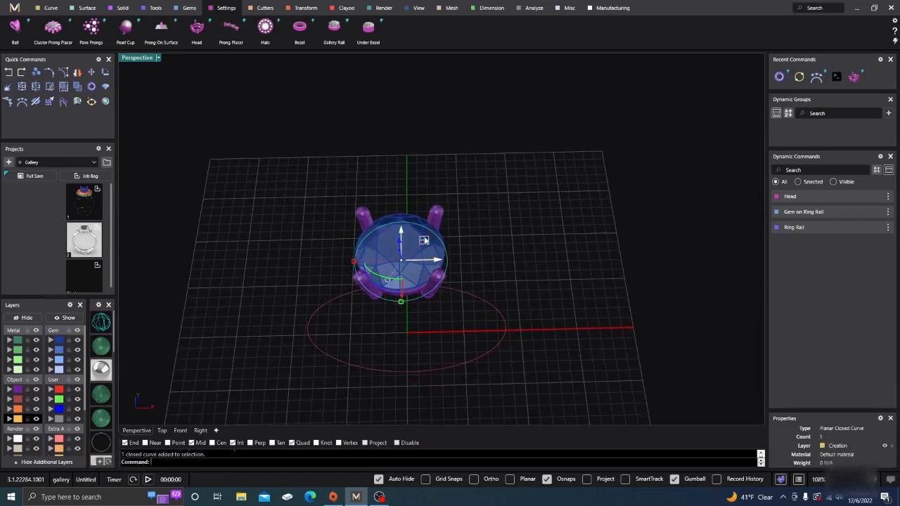
key("shift")
left_click_drag(425, 240, 428, 238, "shift")
left_click(381, 334)
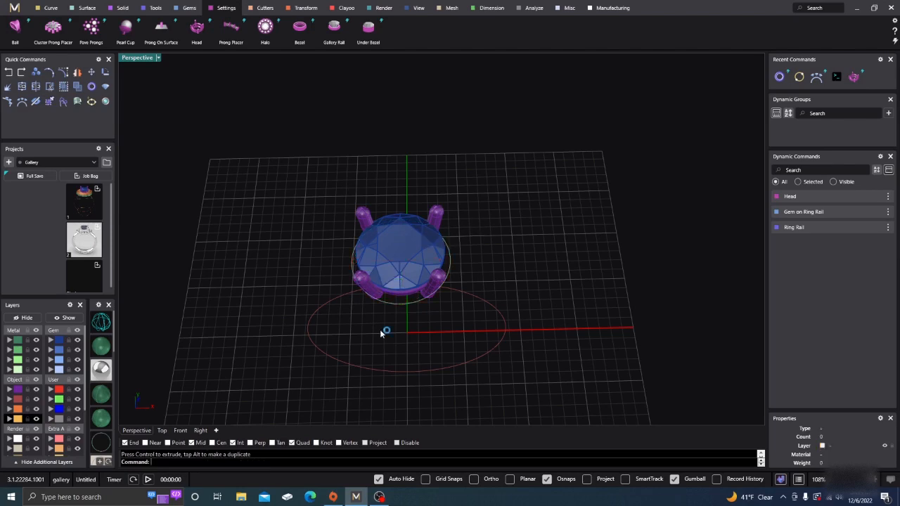
Shrink the yellow circle slightly so that it runs closer to the prongs.
scroll(382, 325, "up", 5)
right_click_drag(377, 267, 351, 290)
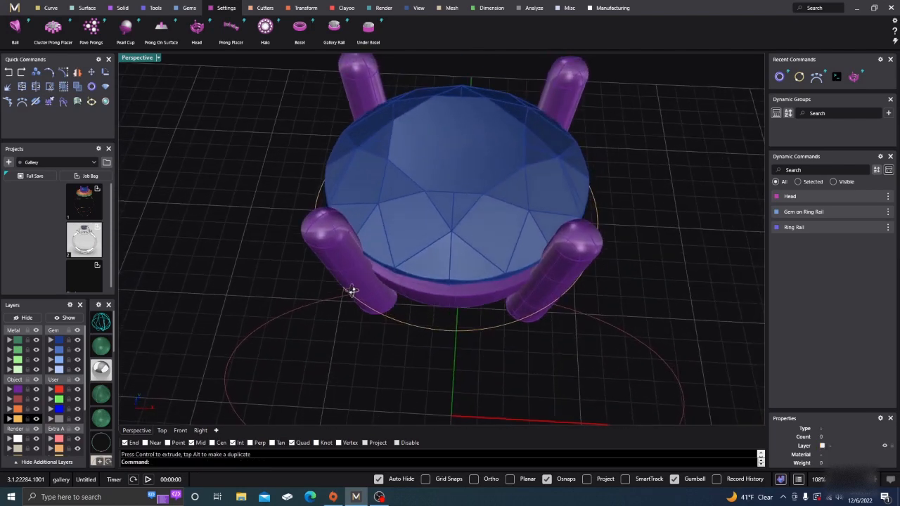
left_click(390, 319)
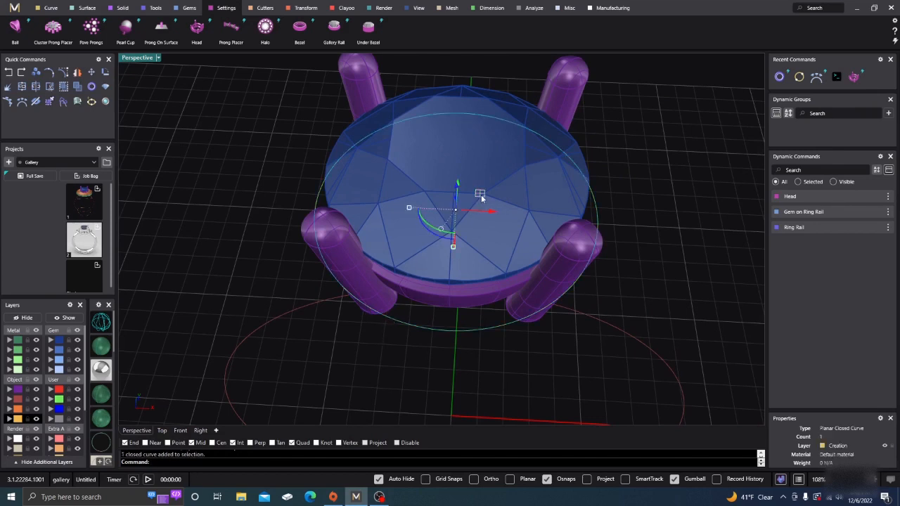
left_click_drag(481, 195, 481, 200)
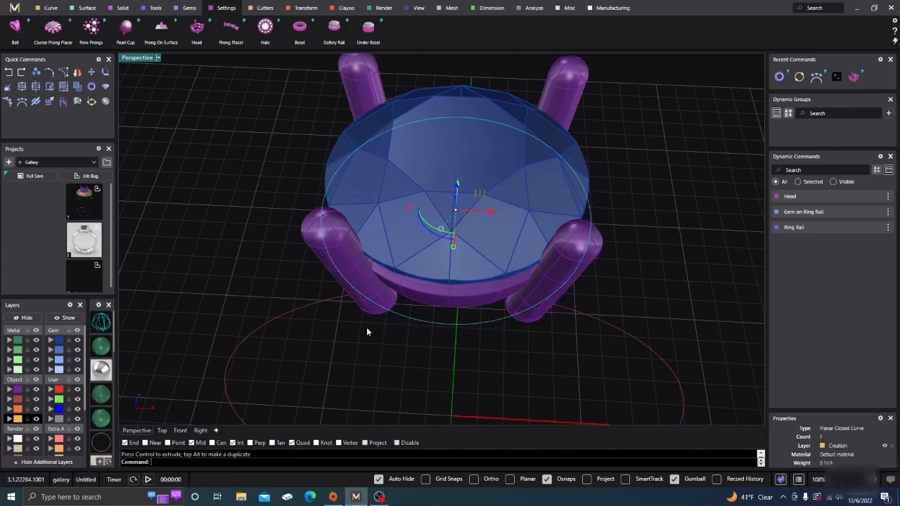
left_click(351, 349)
Duplicate the yellow circle around the head using the InPlace option.
right_click_drag(342, 363, 349, 251)
scroll(339, 340, "down", 3)
left_click(359, 251)
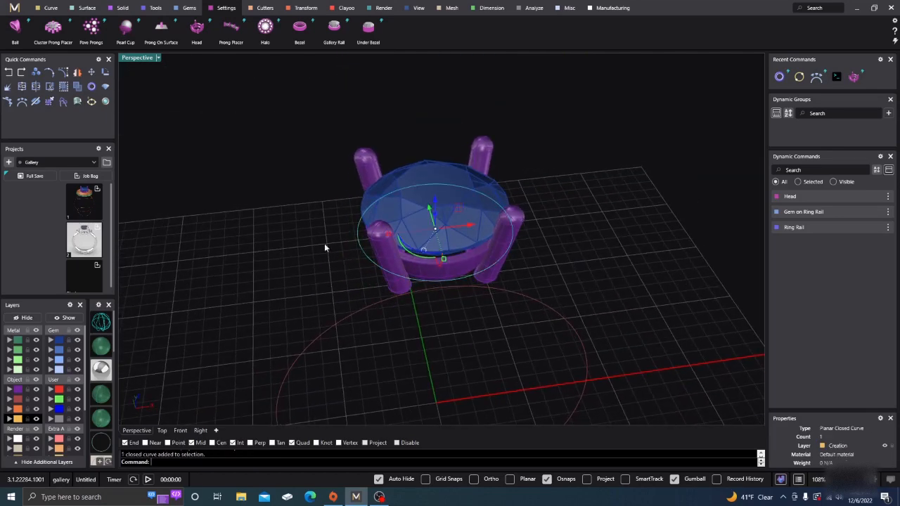
left_click(35, 73)
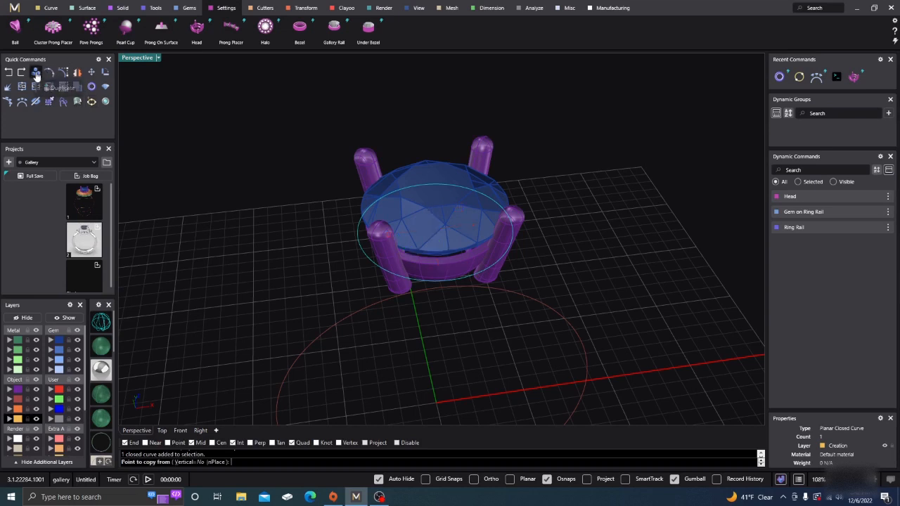
left_click(216, 462)
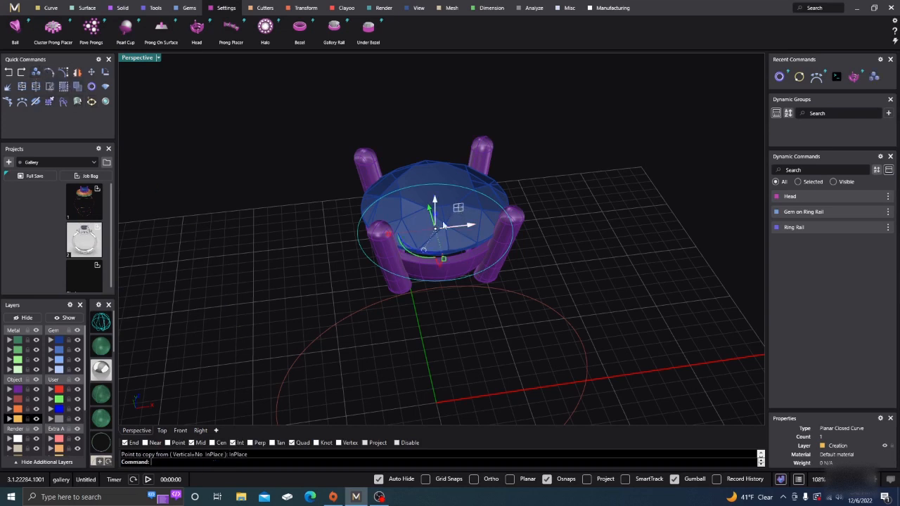
Enlarge the copied circle evenly in the Top view to nearly twice its diameter, well outside the prongs.
left_click(162, 431)
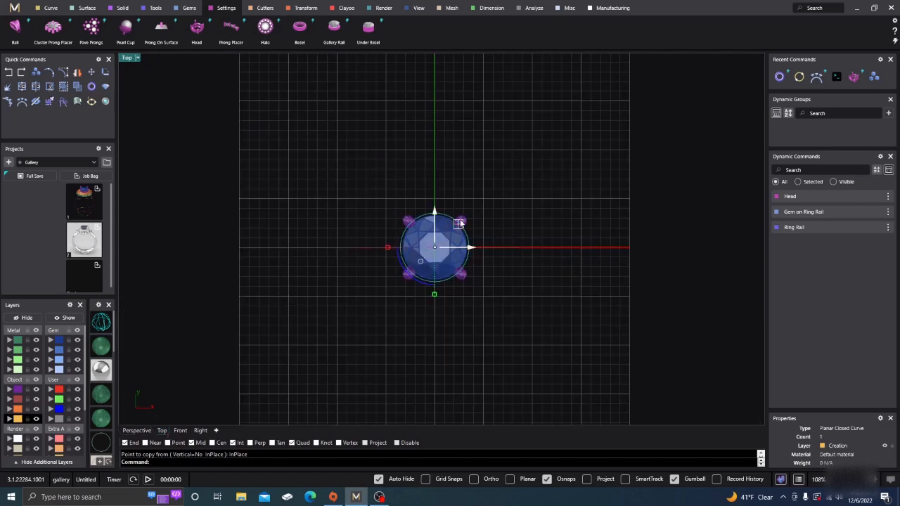
left_click_drag(459, 224, 482, 213)
left_click(300, 292)
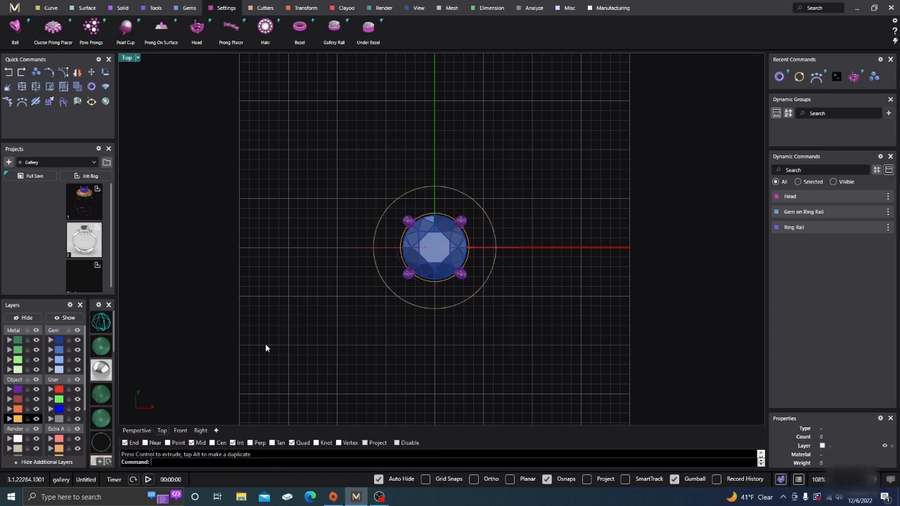
Lower the large circle by about one small grid square below the small circle, using the Front view.
left_click(180, 431)
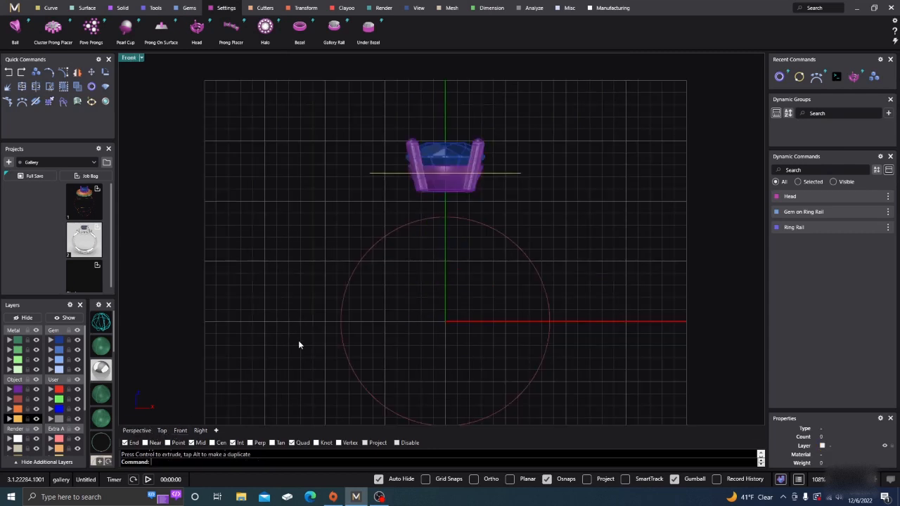
left_click(401, 173)
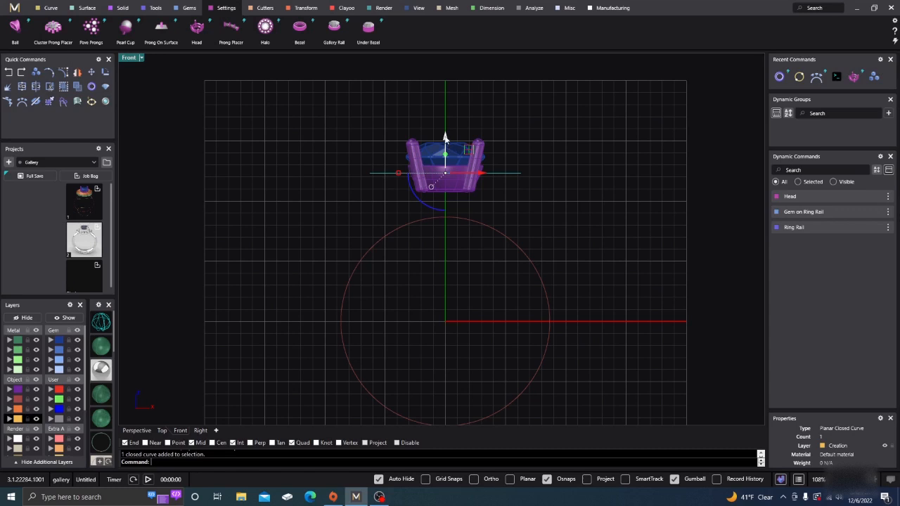
left_click_drag(446, 137, 445, 150)
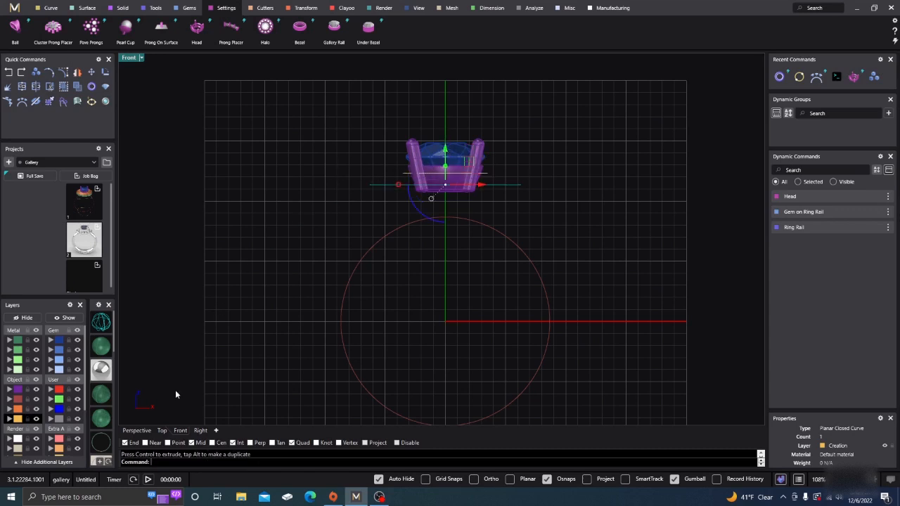
left_click(138, 430)
left_click(240, 340)
right_click_drag(246, 349, 243, 316)
Draw a line about 2.93 mm long from the small circle's quadrant point to the matching quadrant of the large circle in Perspective.
left_click(52, 9)
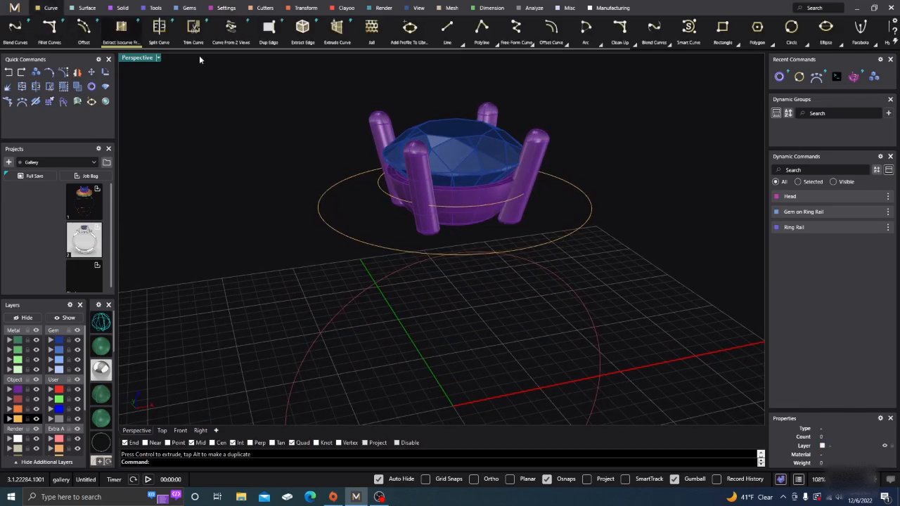
left_click(447, 34)
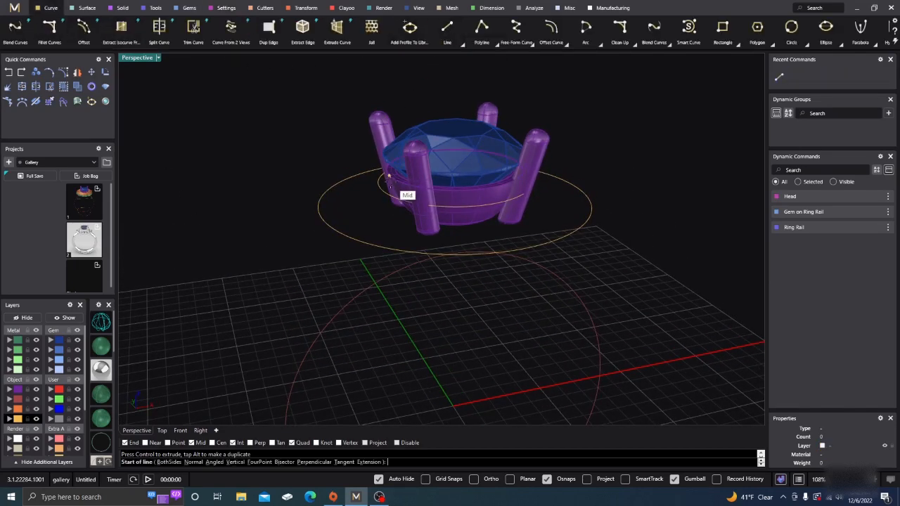
left_click(381, 189)
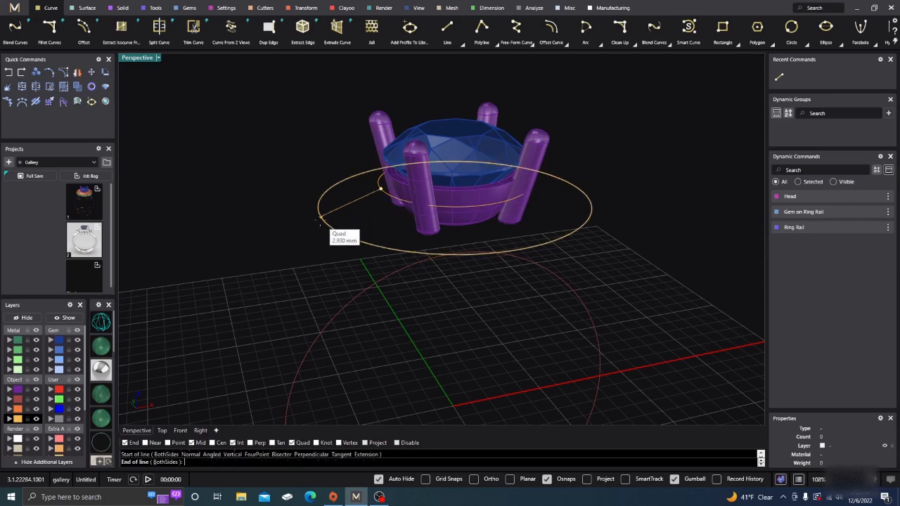
left_click(321, 215)
Draw a vertical line in the Front view from the slanted line's inner end down past the large circle's level.
left_click(176, 431)
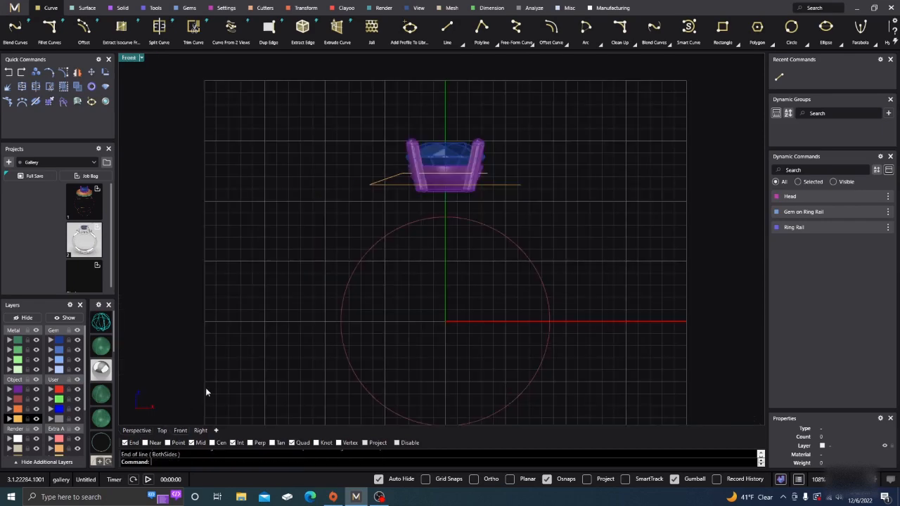
scroll(418, 169, "up", 3)
key("Return")
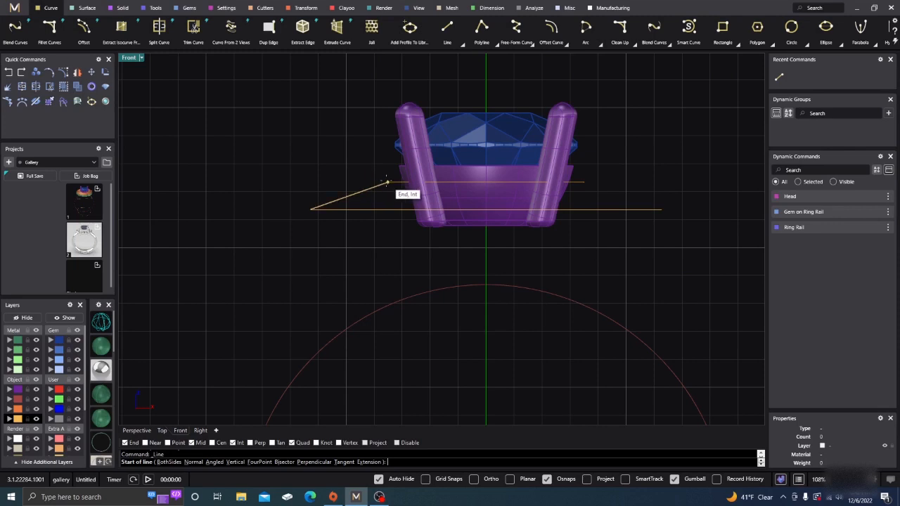
left_click(387, 182)
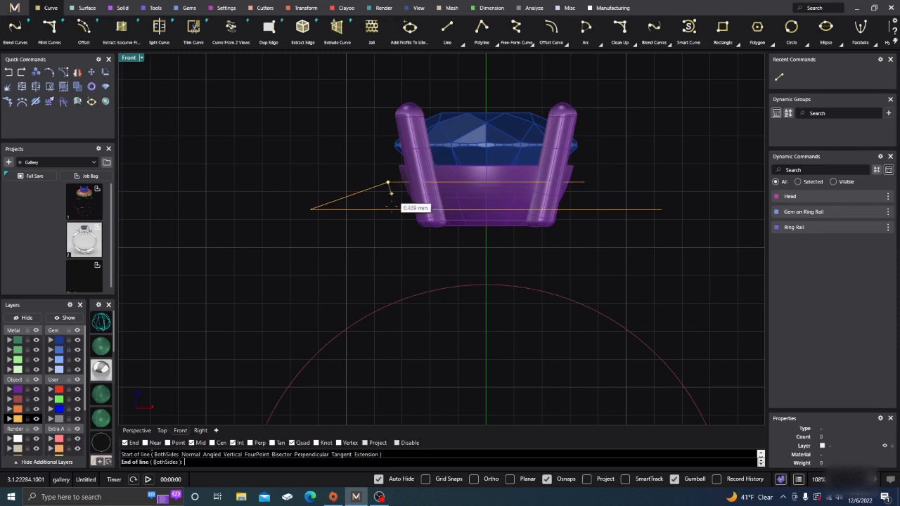
left_click(387, 242)
Draw a vertical line in the Front view from the slanted line's outer end to slightly below the inner vertical line's lower end.
key("Return")
left_click(310, 209)
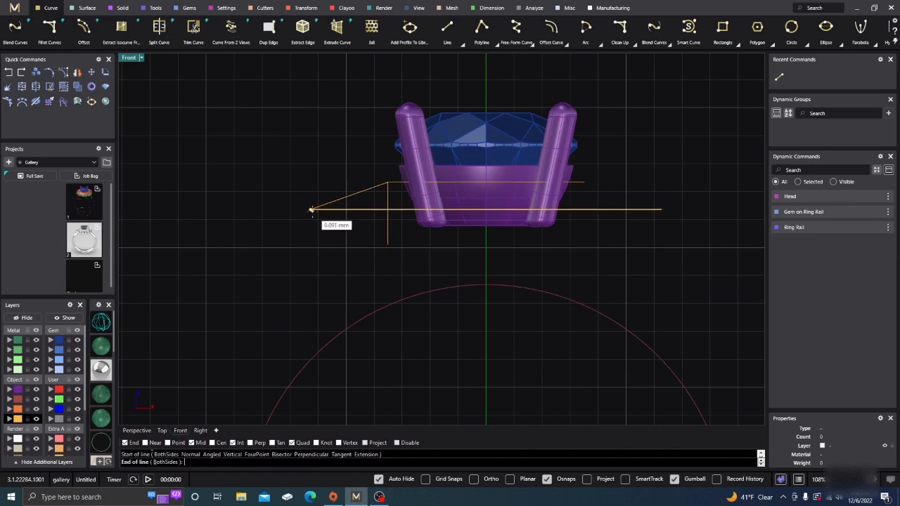
left_click(319, 247)
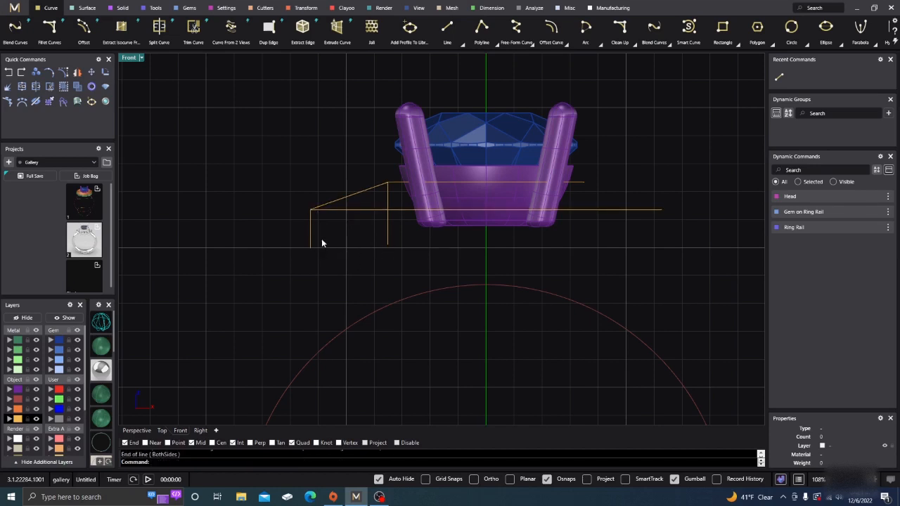
Draw a horizontal line from the inner vertical line's lower end outward, crossing and extending past the outer vertical line.
key("Return")
left_click(387, 244)
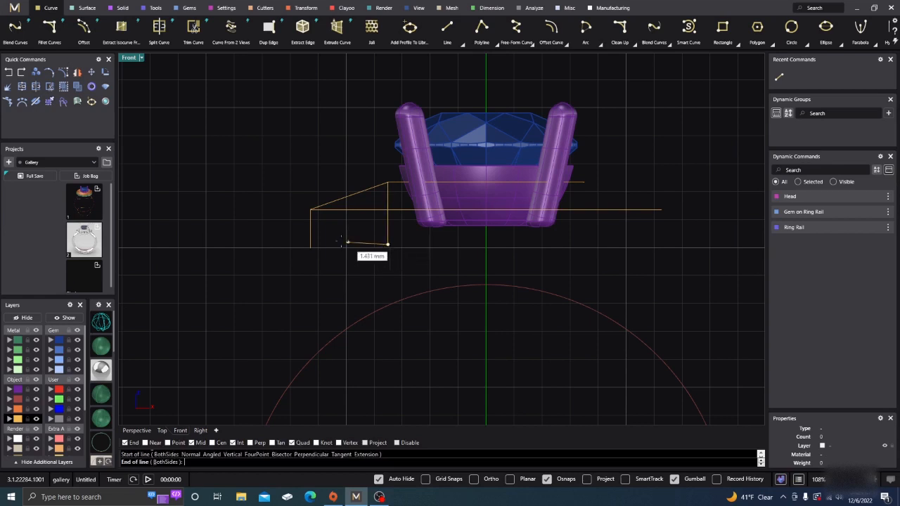
key("Escape")
key("Return")
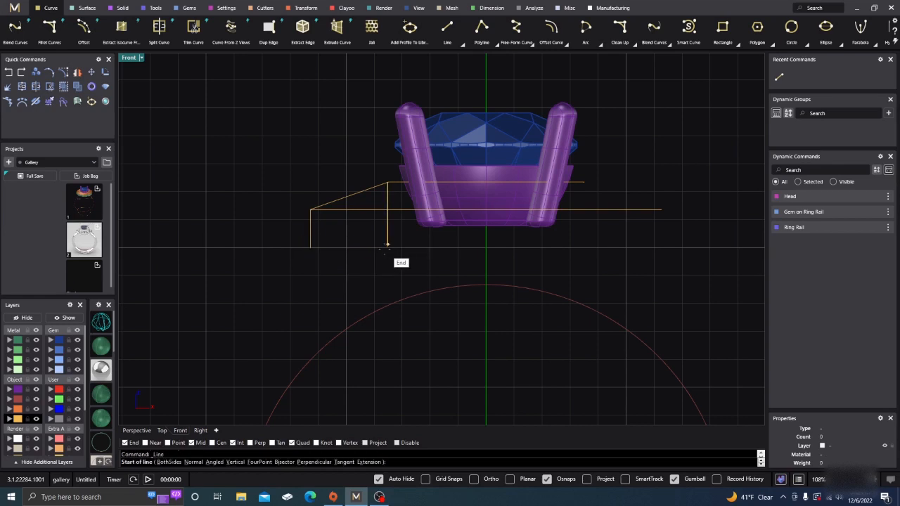
left_click(387, 244)
left_click(310, 246)
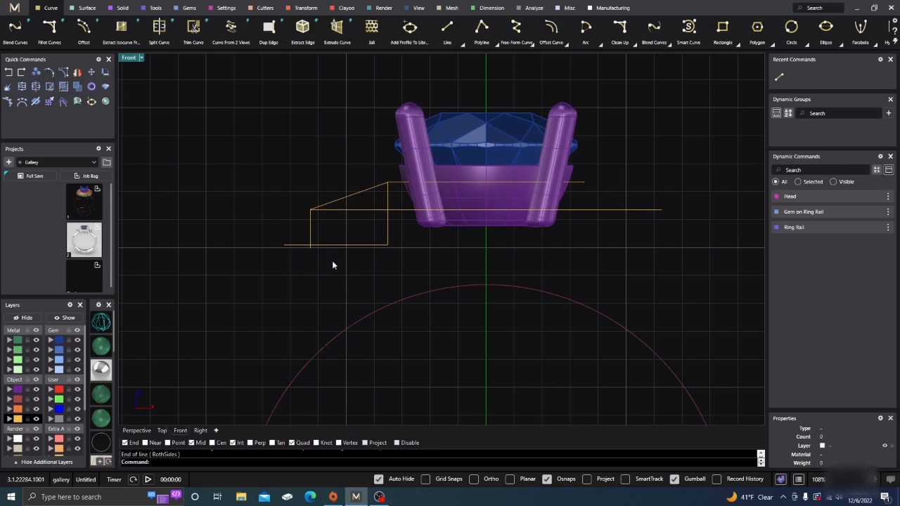
Trim the outer vertical line back to the horizontal line and try to trim the horizontal line's outer overshoot.
left_click_drag(331, 262, 300, 237)
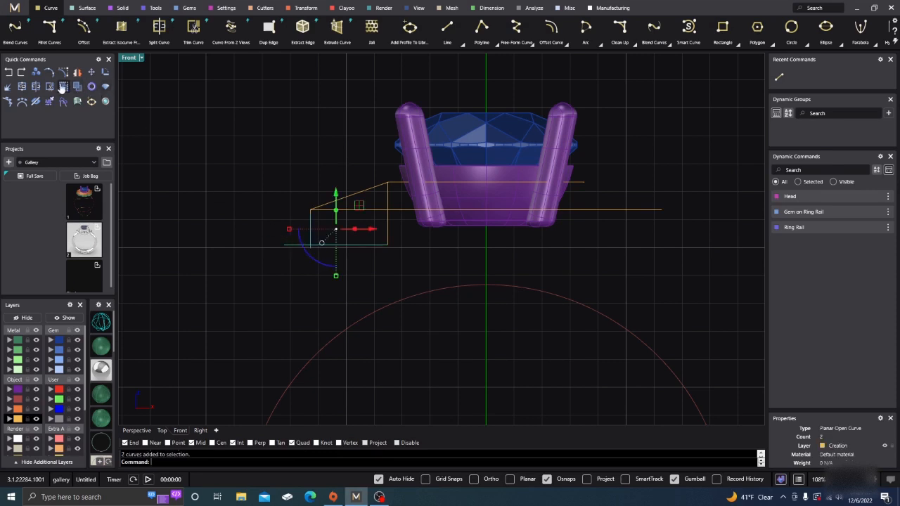
left_click(290, 246)
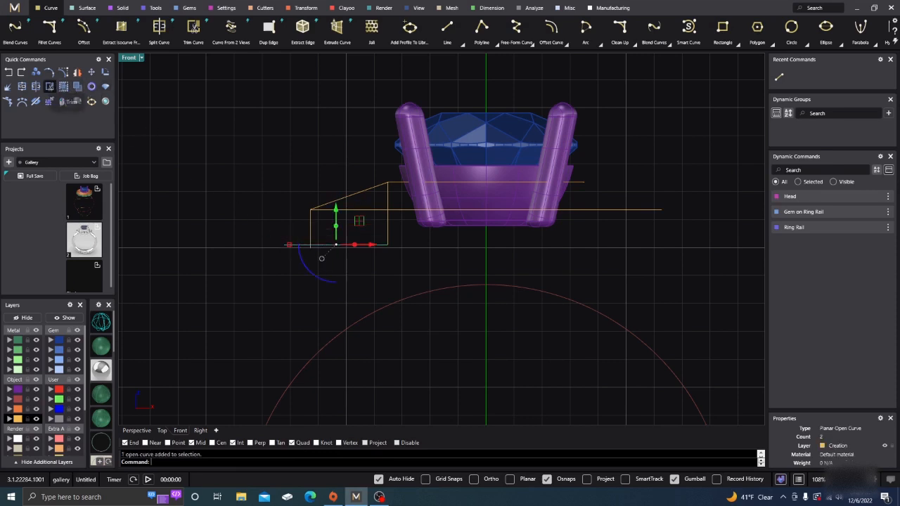
left_click(311, 247)
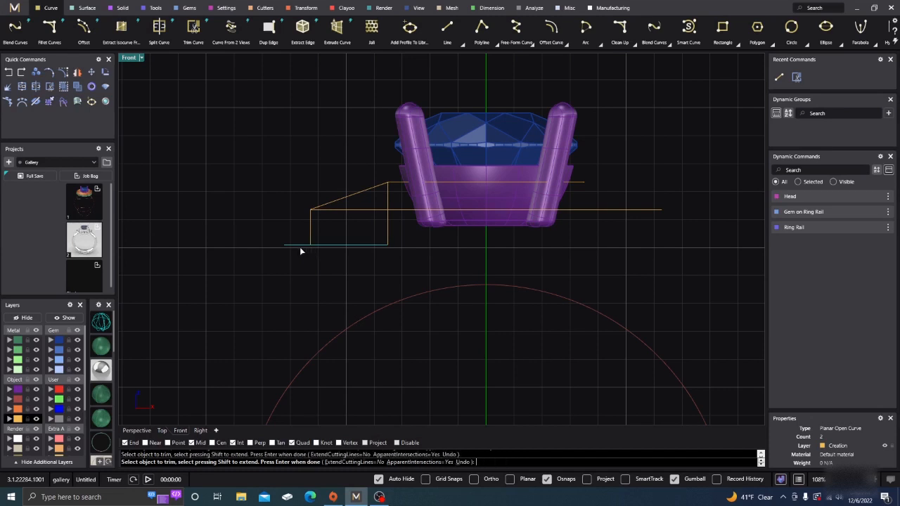
left_click(299, 247)
key("Return")
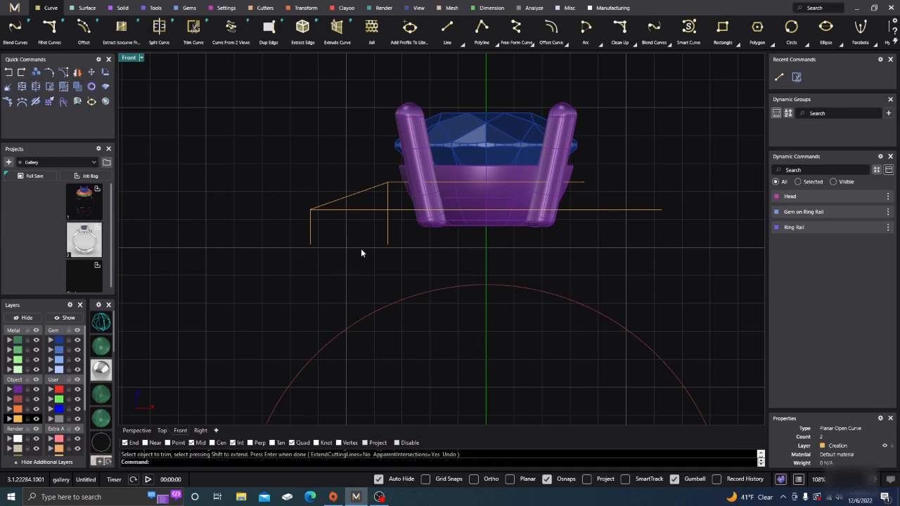
key("Return")
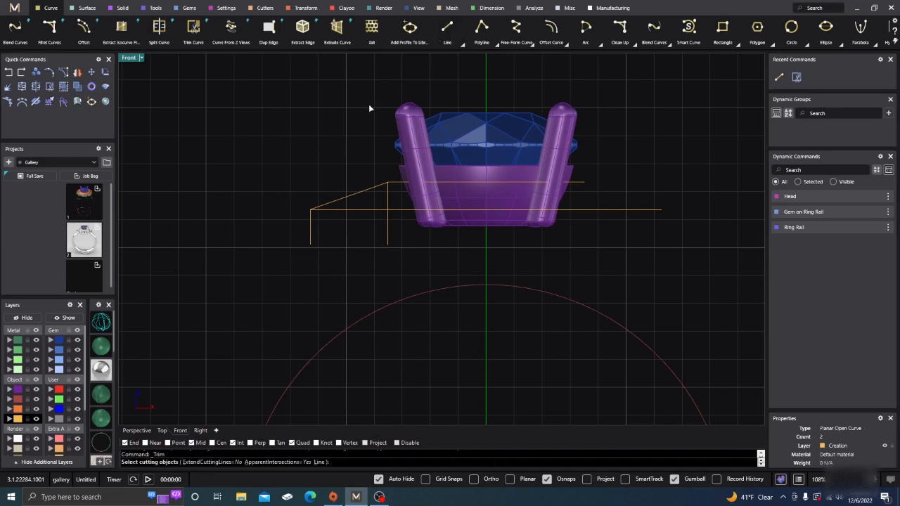
Draw a horizontal line between the two vertical lines' lower ends and join the four profile lines into one closed curve.
left_click(447, 28)
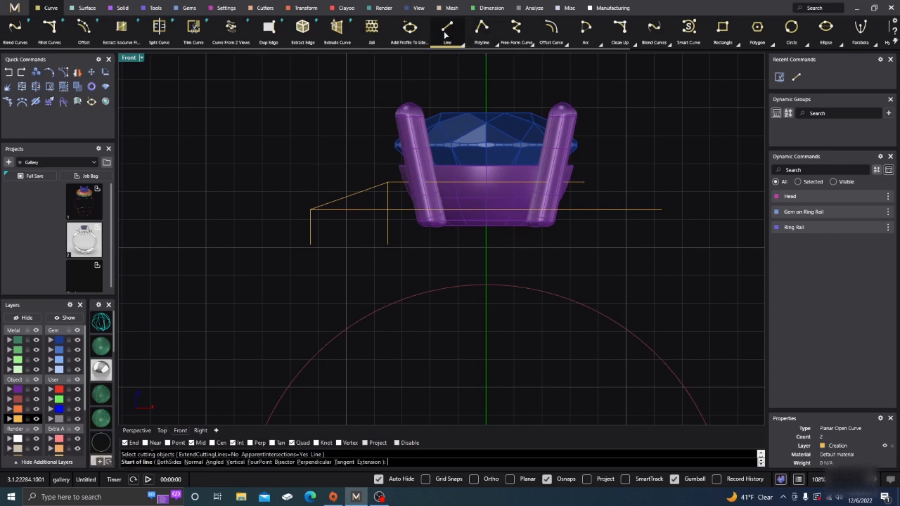
left_click(387, 245)
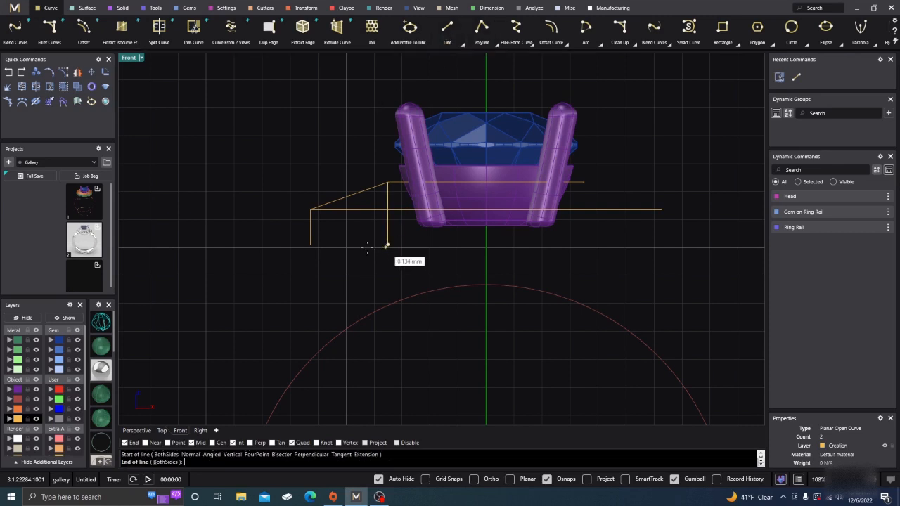
left_click(307, 250)
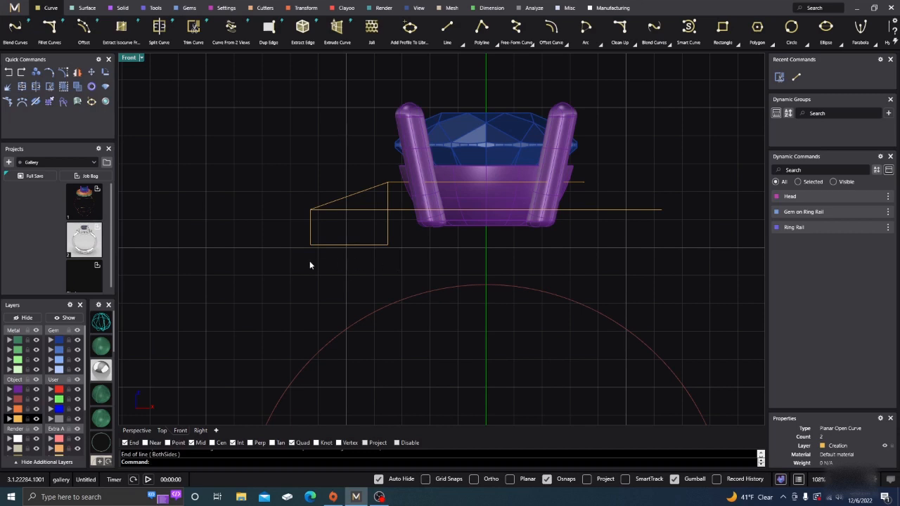
left_click_drag(296, 264, 402, 170)
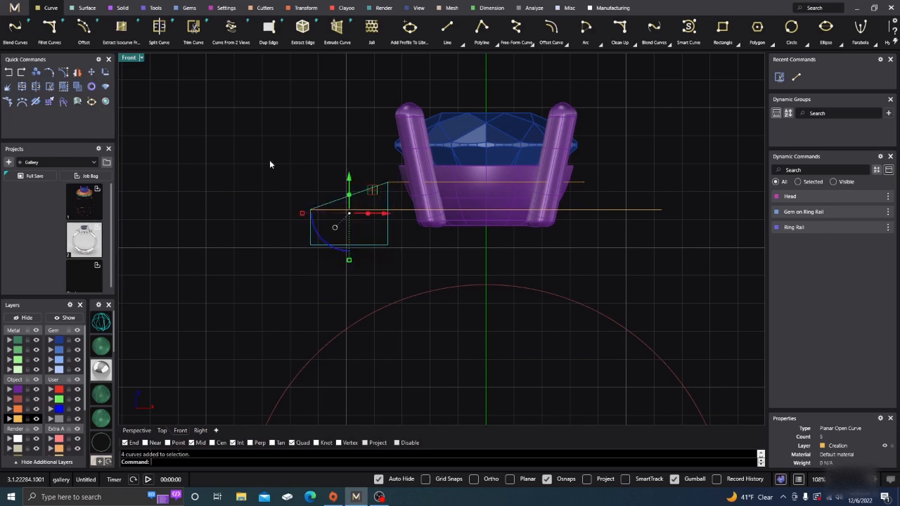
left_click(21, 86)
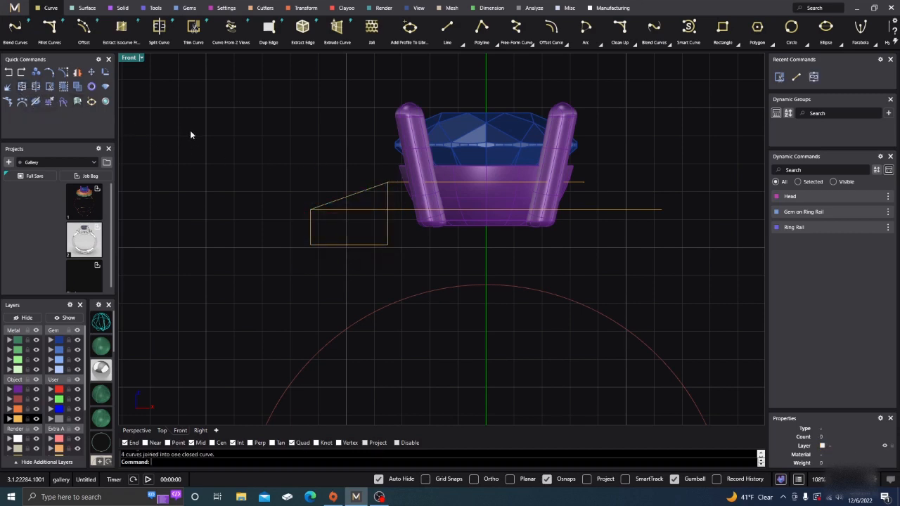
Sweep the closed profile along the small and large circles with Sweep 2 to form a halo band around the head.
left_click(136, 430)
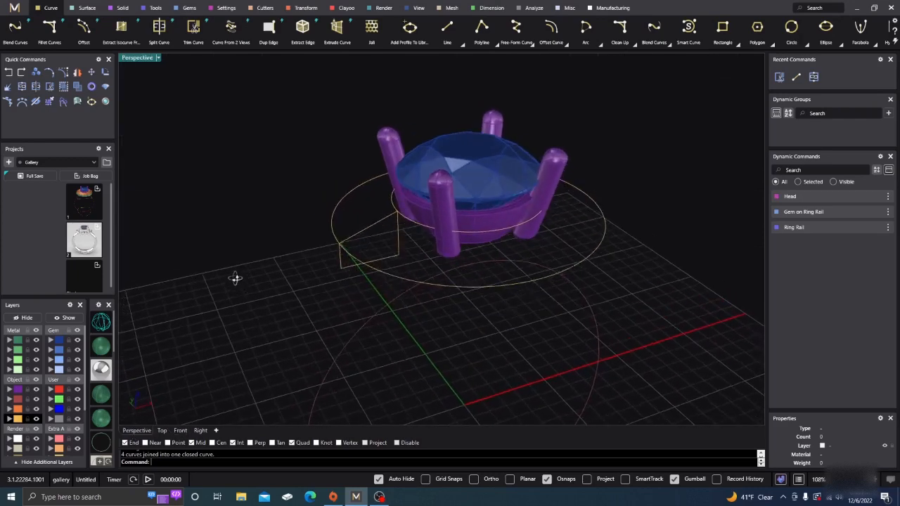
left_click(87, 9)
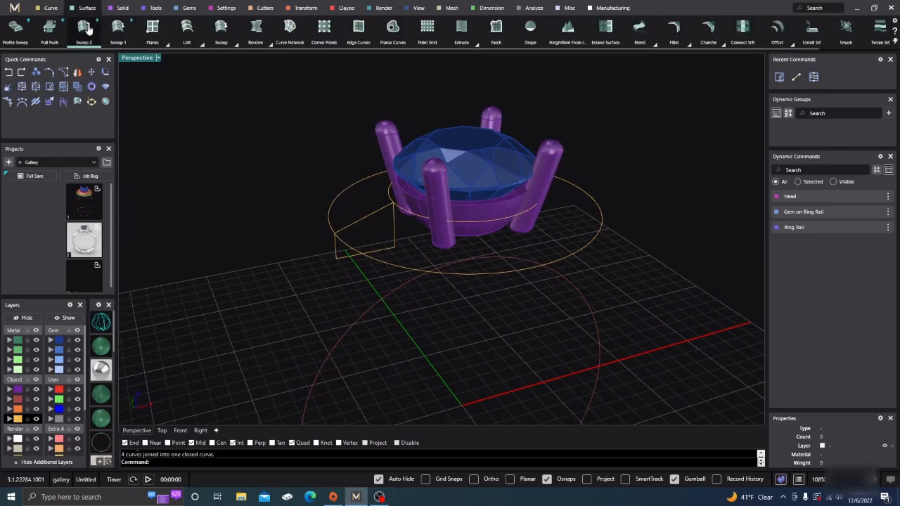
left_click(84, 27)
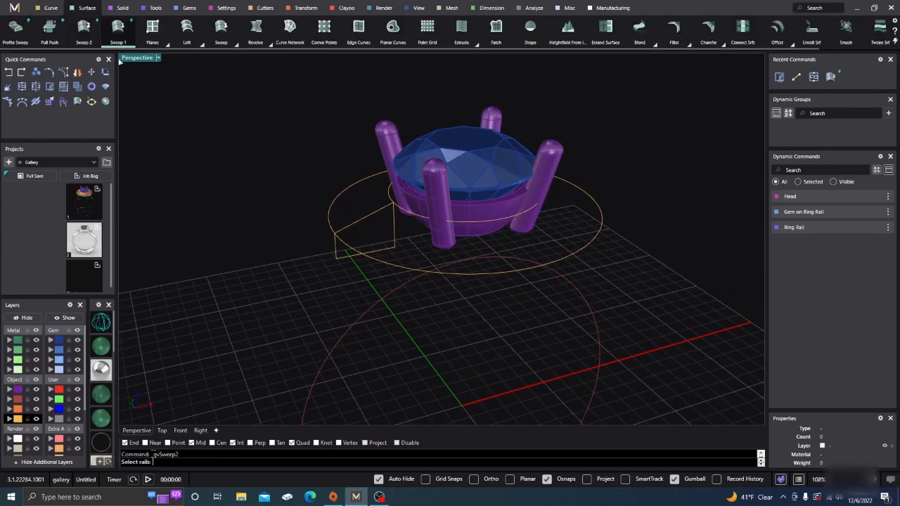
left_click(376, 262)
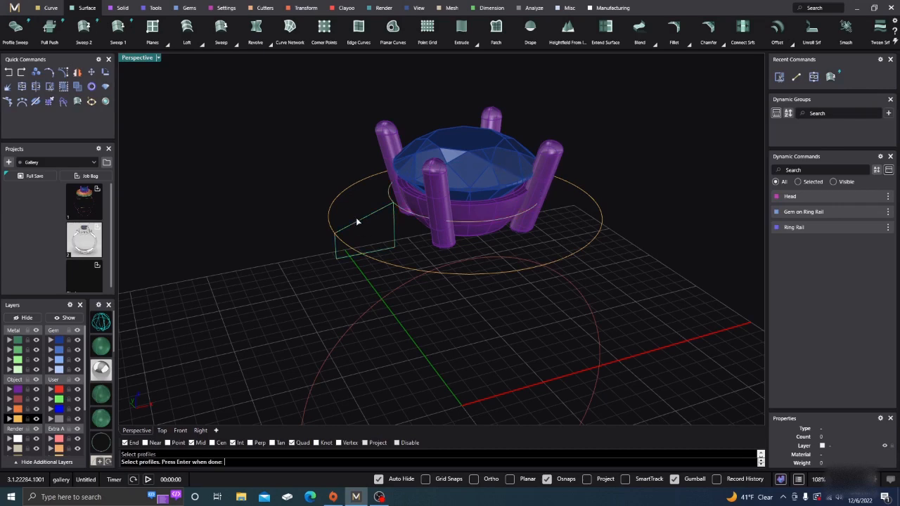
left_click(358, 222)
key("Return")
key("Return")
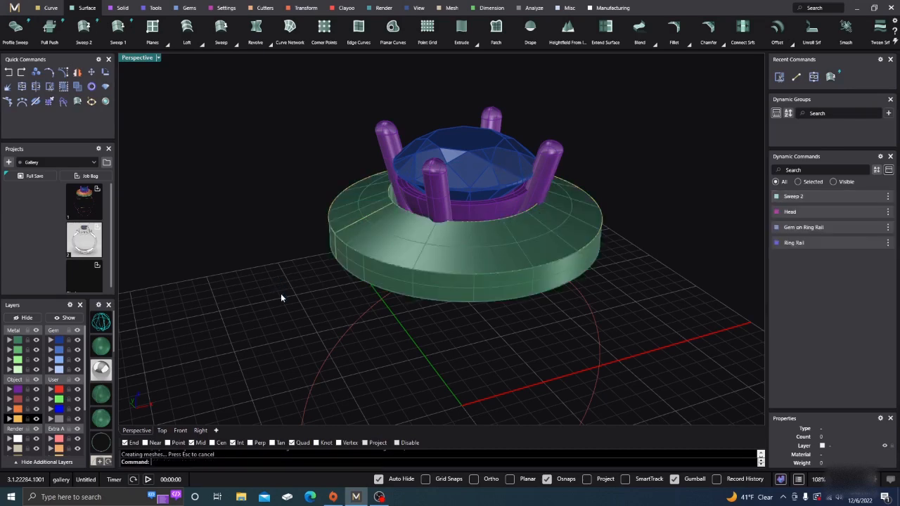
Extract a circular isocurve along the middle of the halo's sloping face at u 0.75, v 0.50 and angle 90.
right_click_drag(281, 294, 258, 298)
scroll(309, 242, "down", 6)
right_click_drag(316, 243, 485, 267)
scroll(413, 243, "up", 5)
right_click_drag(413, 242, 326, 200)
scroll(325, 200, "up", 2)
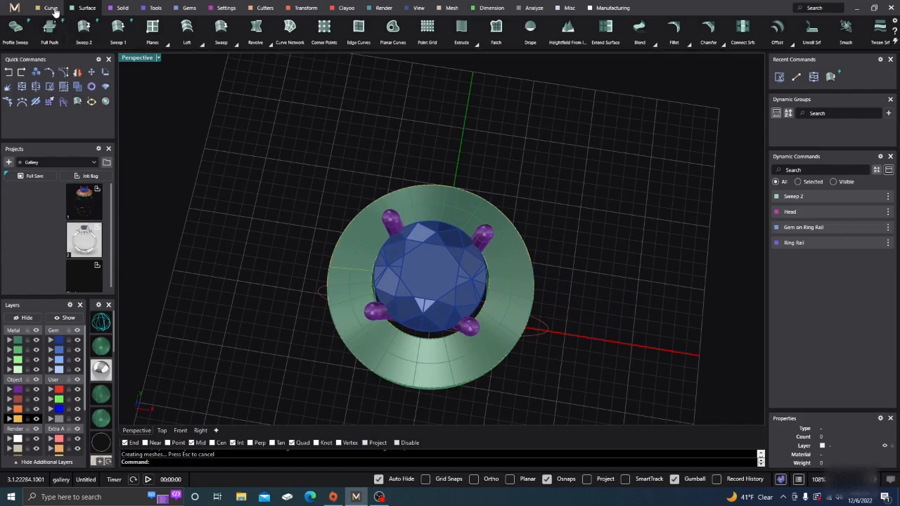
left_click(51, 8)
left_click(121, 26)
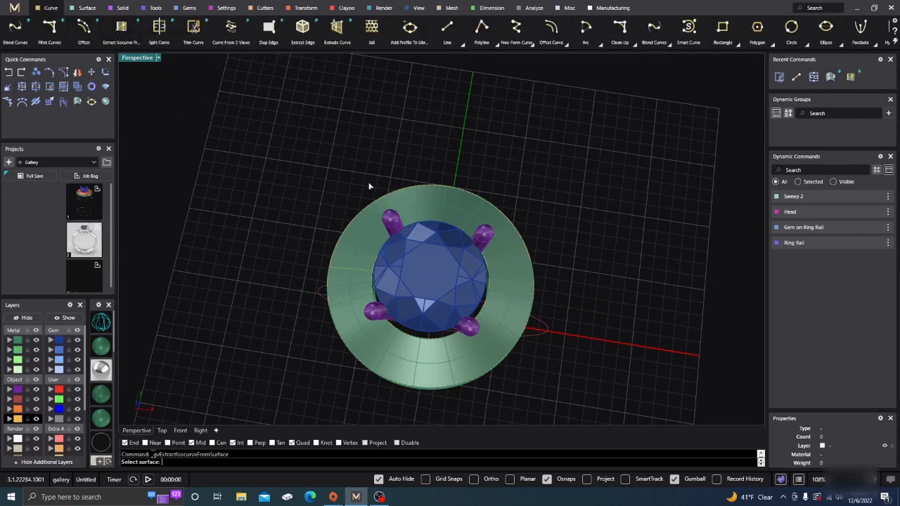
scroll(436, 211, "up", 4)
left_click(448, 204)
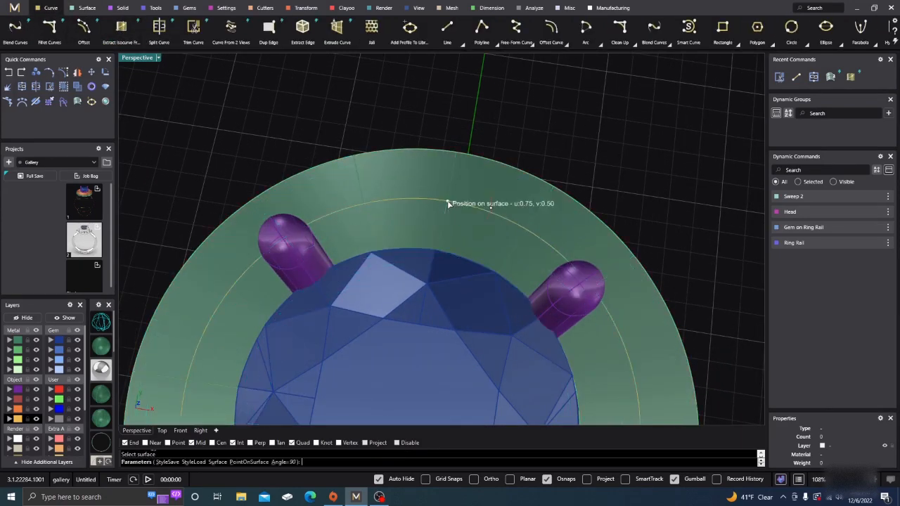
key("Return")
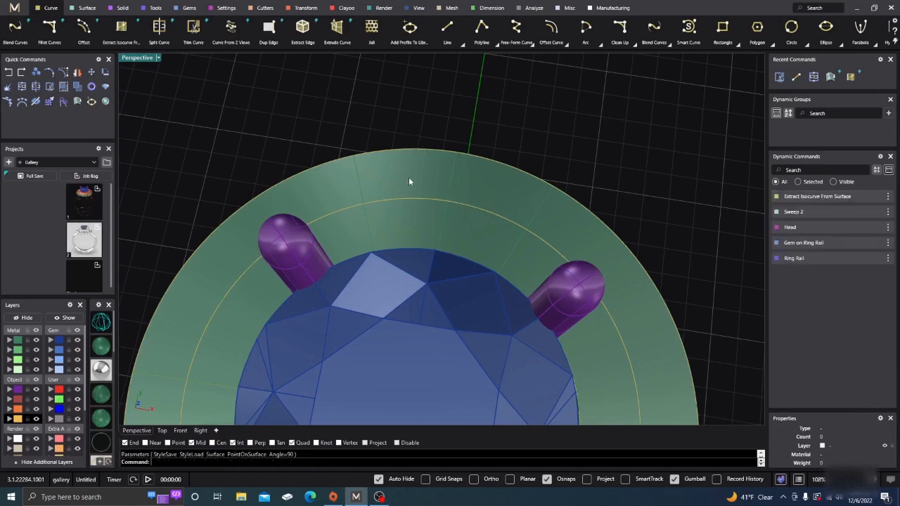
Apply Gem On Curve to the isocurve with the halo as target object, extending the round diamonds around it with start position 0.29.
left_click(422, 202)
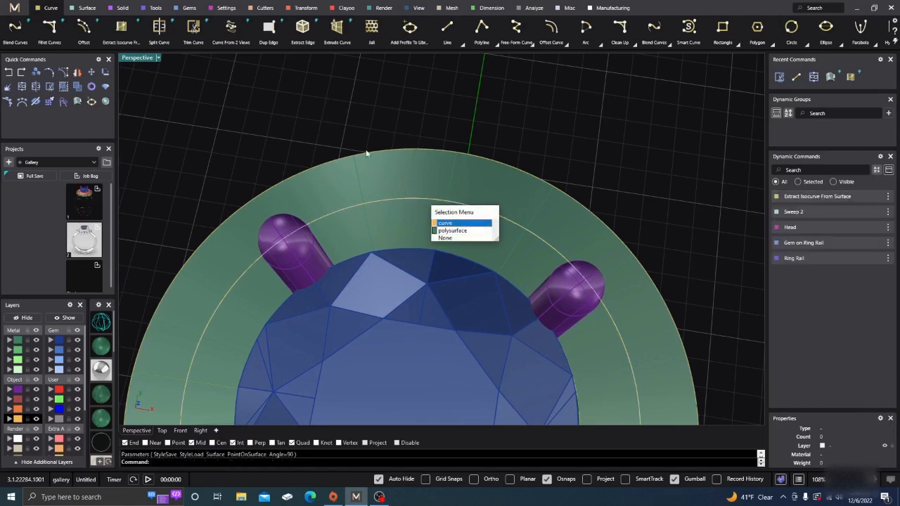
left_click(446, 222)
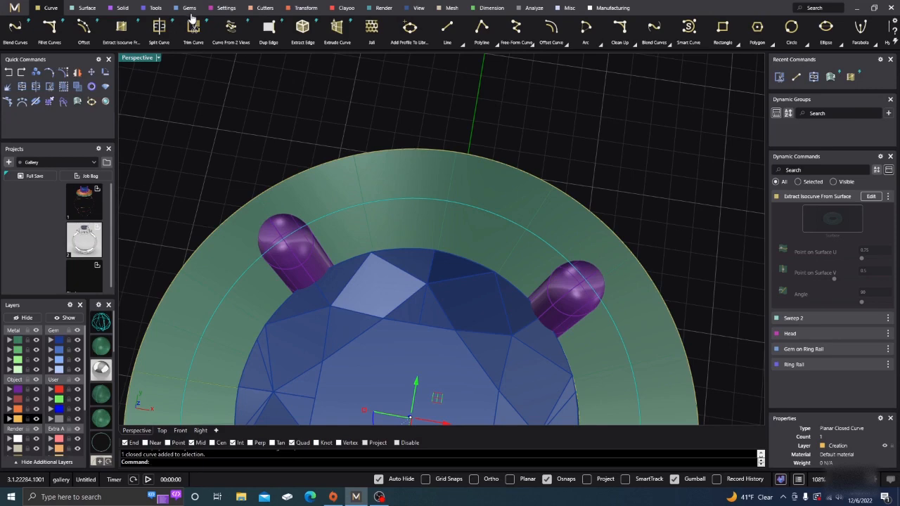
left_click(190, 10)
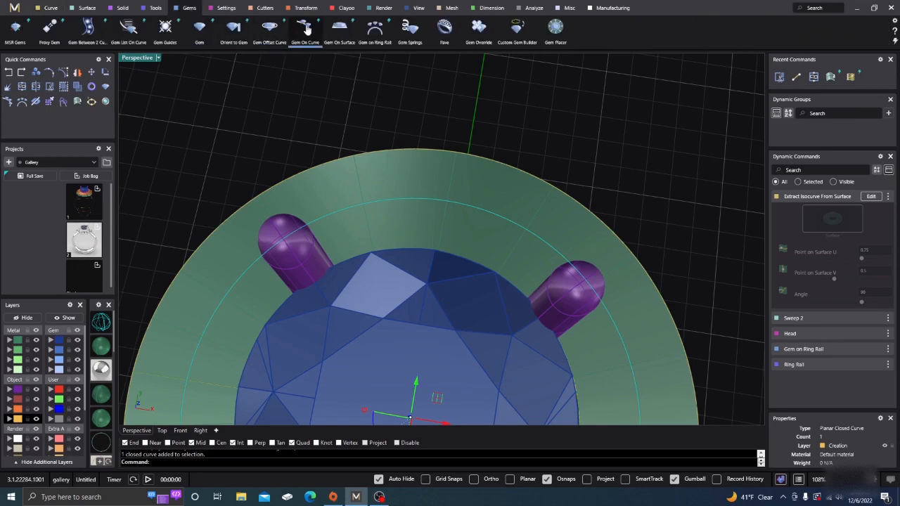
left_click(304, 29)
scroll(396, 98, "down", 5)
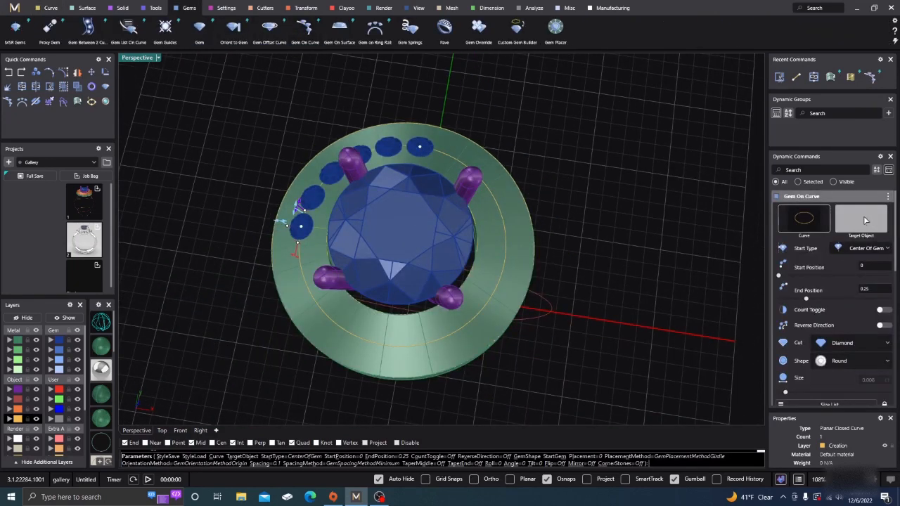
left_click(526, 270)
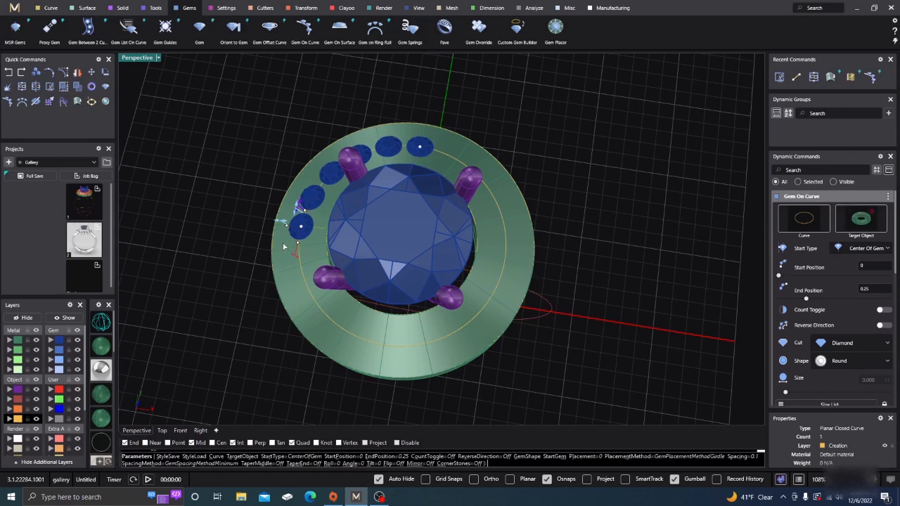
left_click_drag(299, 244, 444, 157)
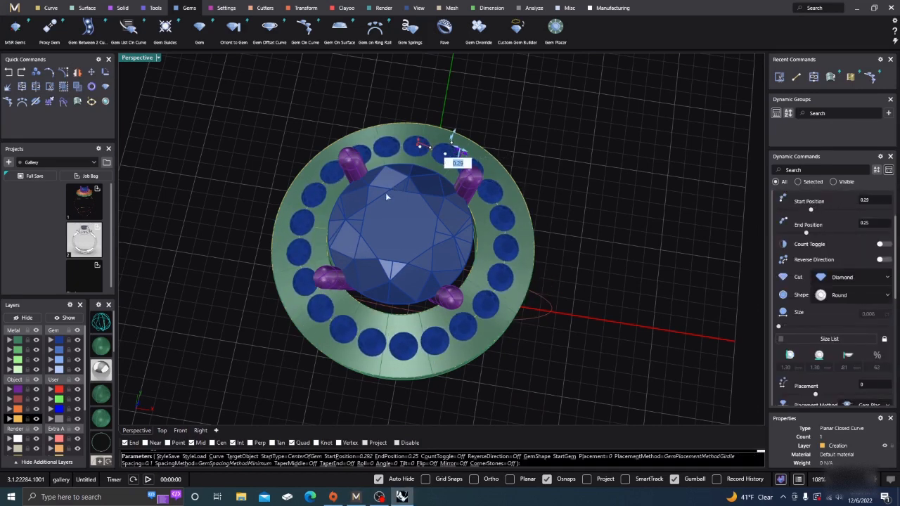
Enlarge the halo gems to slightly under 1.90 mm in diameter and finish placing them on the sloping face.
scroll(465, 133, "up", 3)
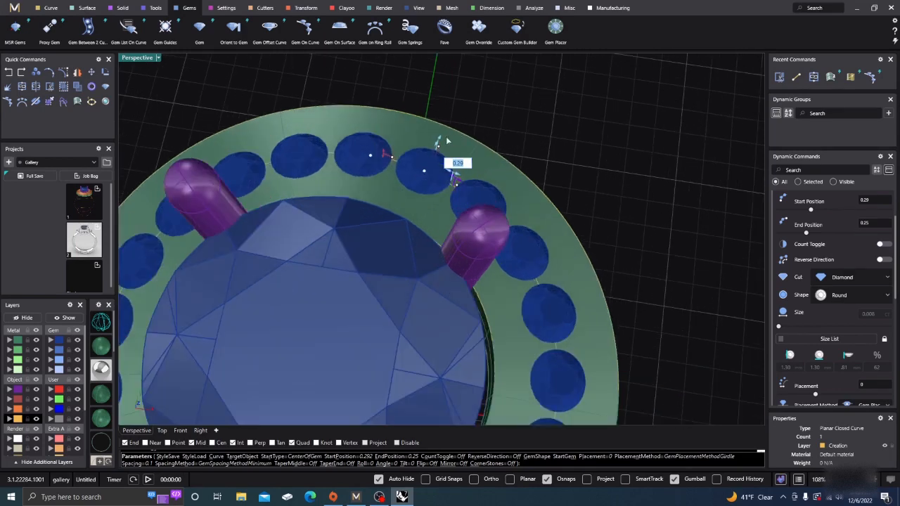
left_click(437, 144)
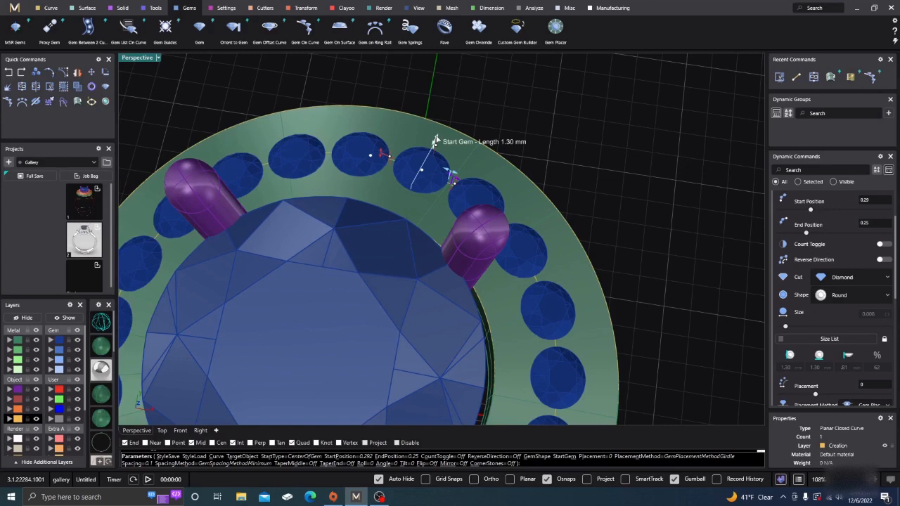
left_click_drag(436, 141, 440, 133)
right_click_drag(528, 210, 400, 187)
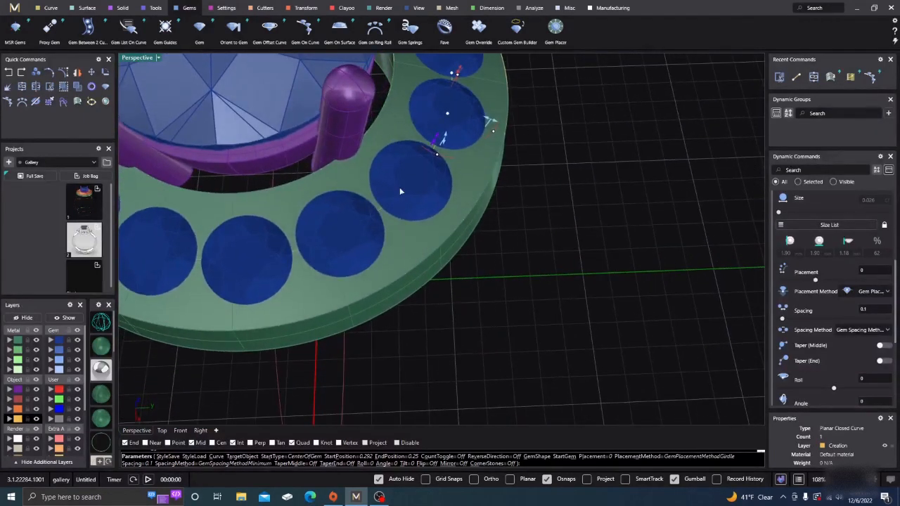
scroll(406, 204, "down", 2)
scroll(466, 142, "up", 3)
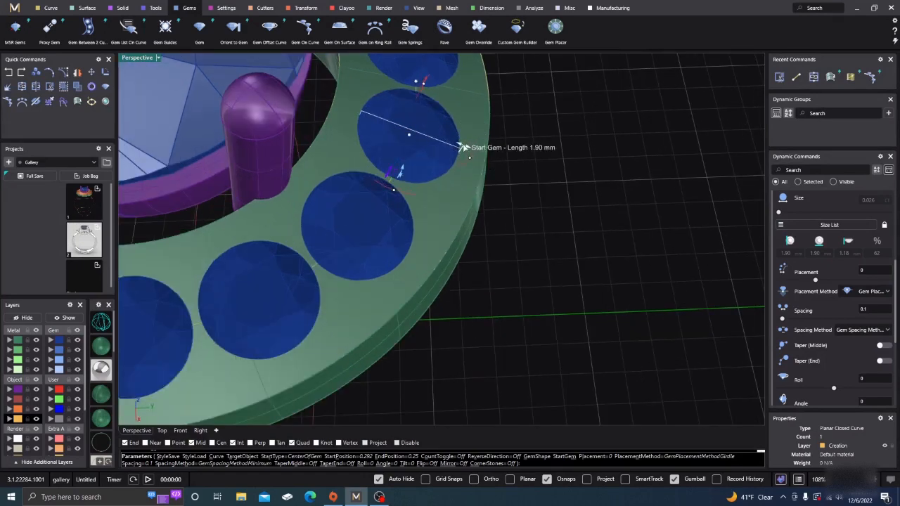
left_click_drag(464, 147, 460, 146)
right_click(462, 154)
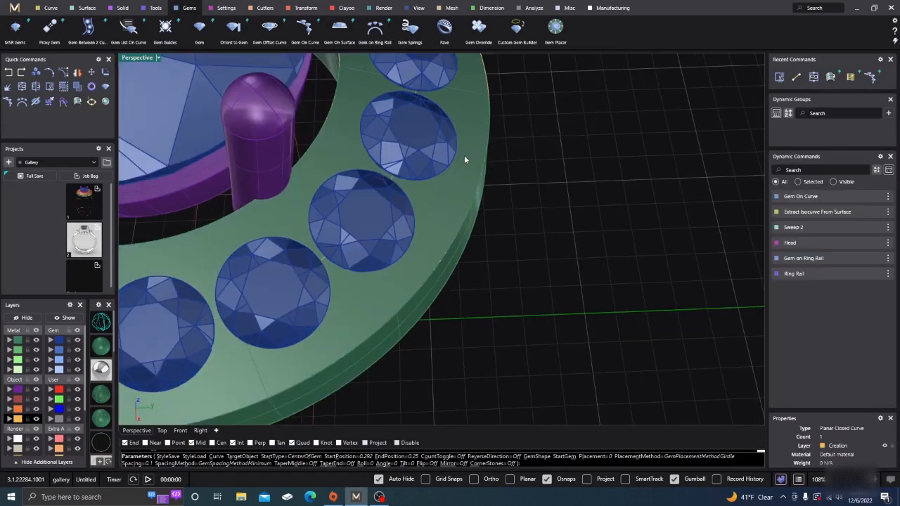
Edit the halo's Gem On Curve, reducing the gems to 0.80 mm and setting the placement method to Table.
left_click(434, 148)
left_click(859, 197)
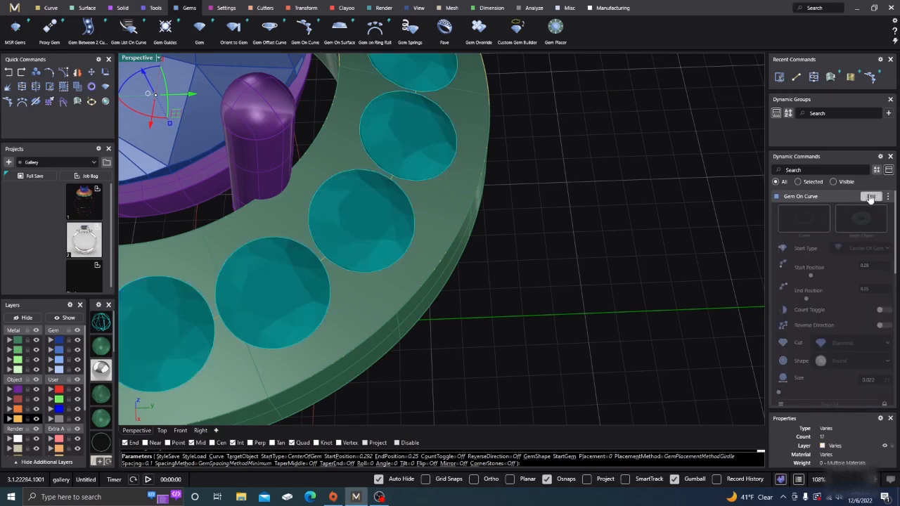
scroll(874, 325, "down", 3)
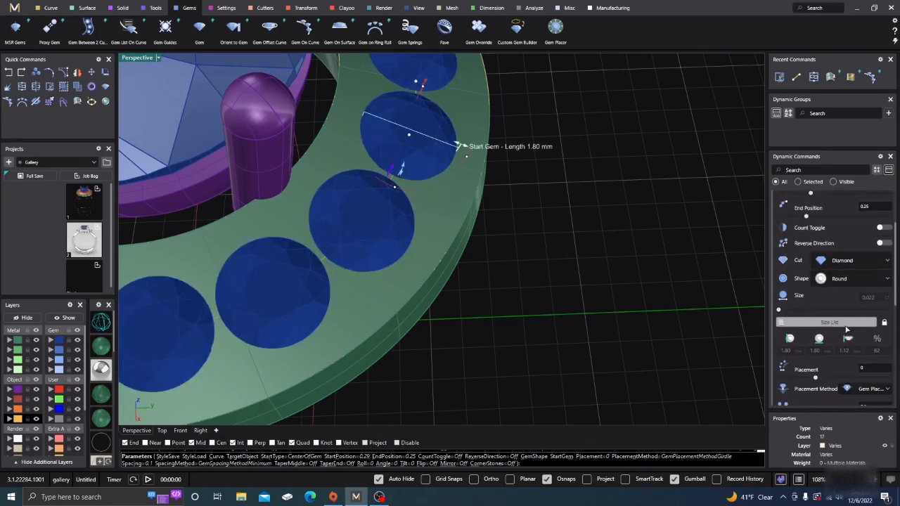
left_click(878, 367)
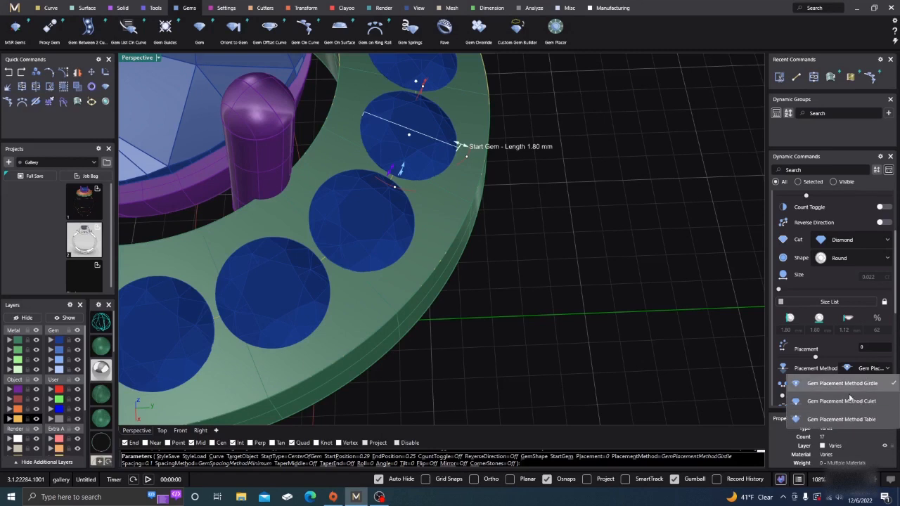
left_click(847, 293)
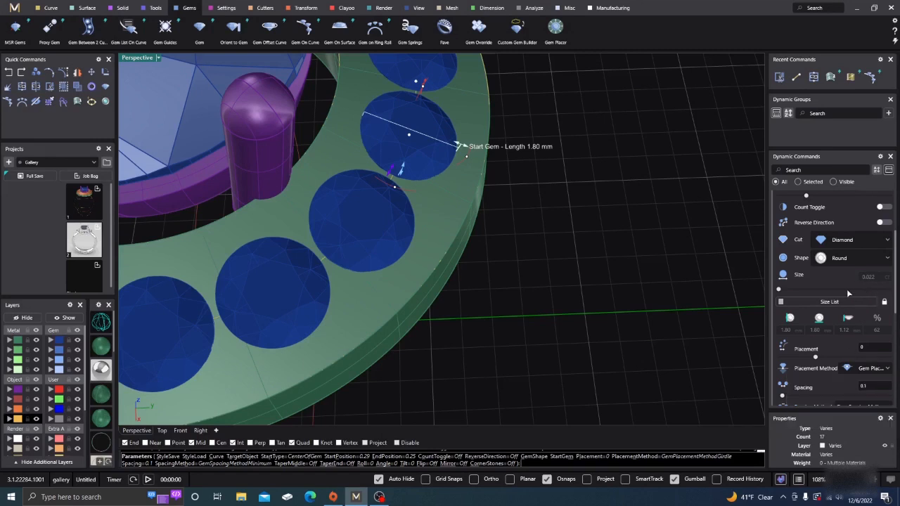
scroll(846, 292, "down", 2)
left_click(887, 329)
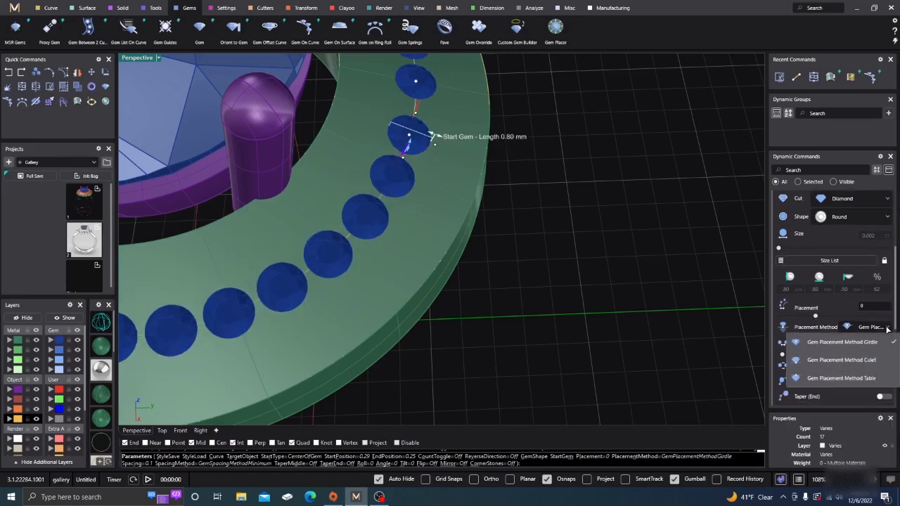
left_click(857, 379)
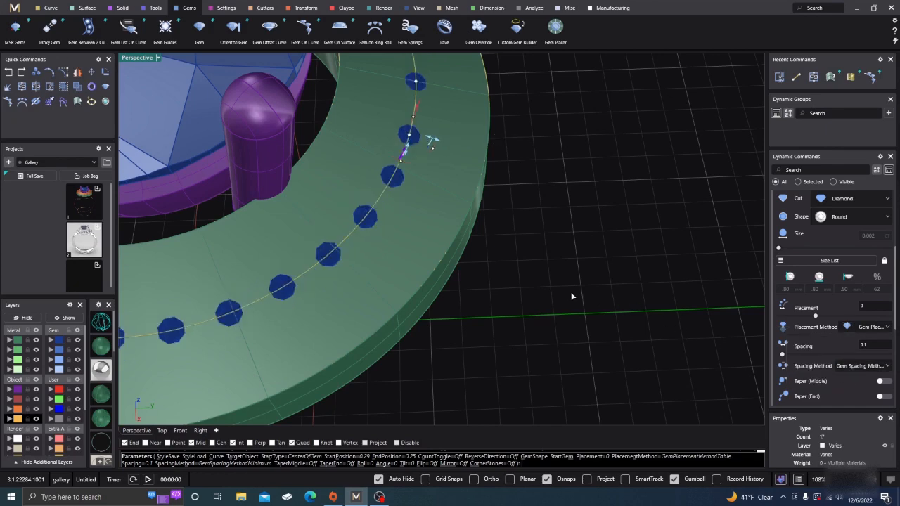
key("Return")
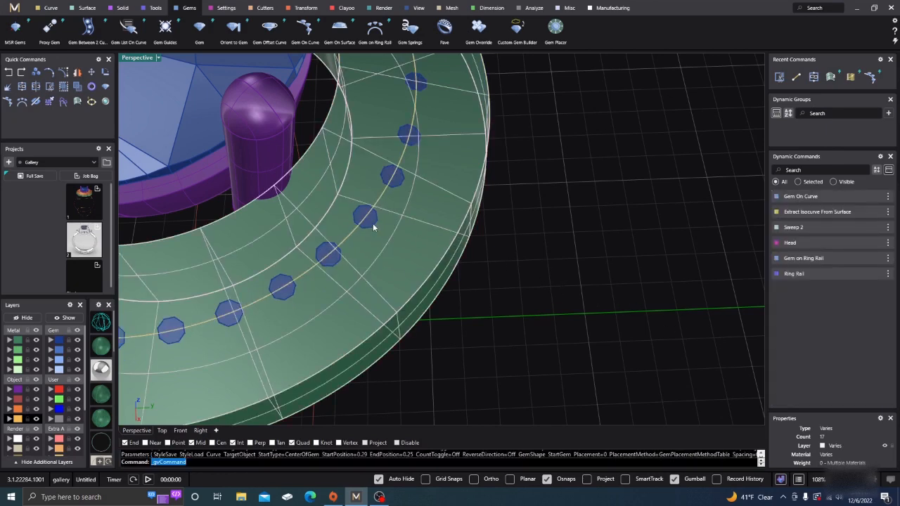
left_click(373, 223)
left_click(403, 258)
right_click_drag(463, 251, 562, 251)
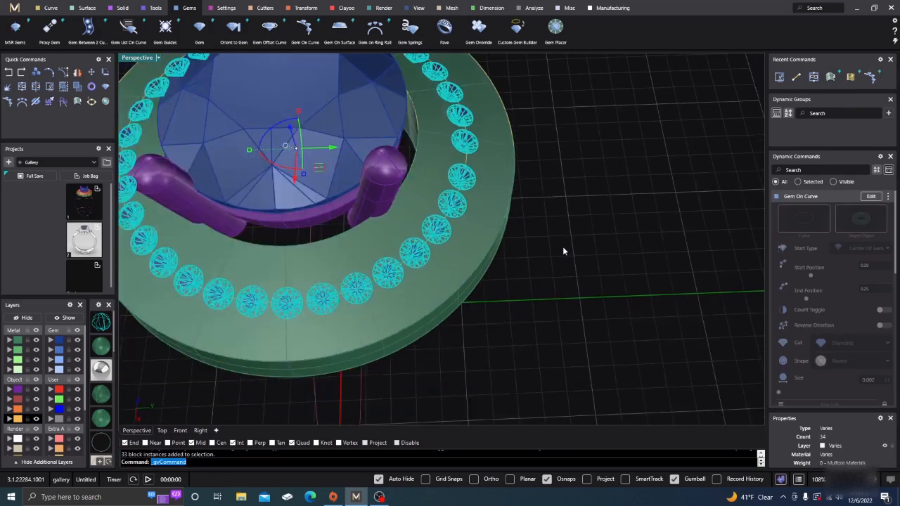
key("Escape")
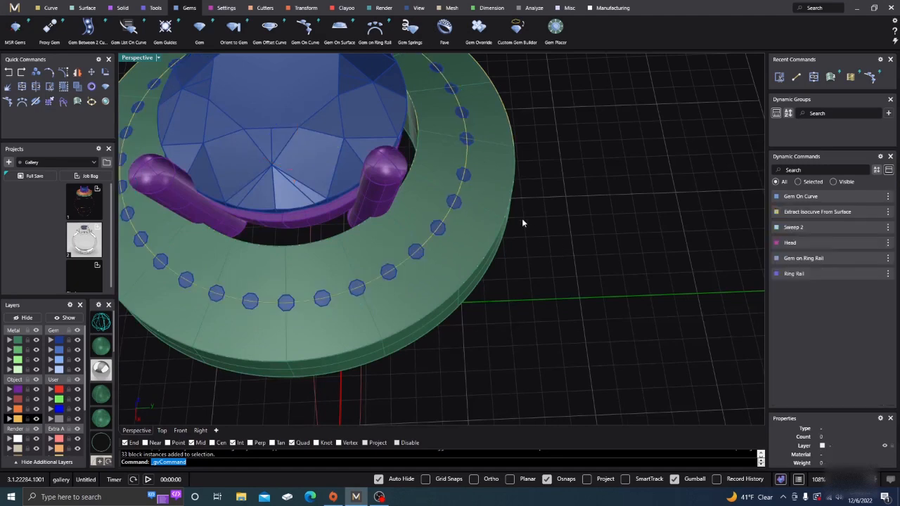
Edit the halo gems again and move their start position to about 0.251, centring the first gem on the vertical axis.
left_click(457, 204)
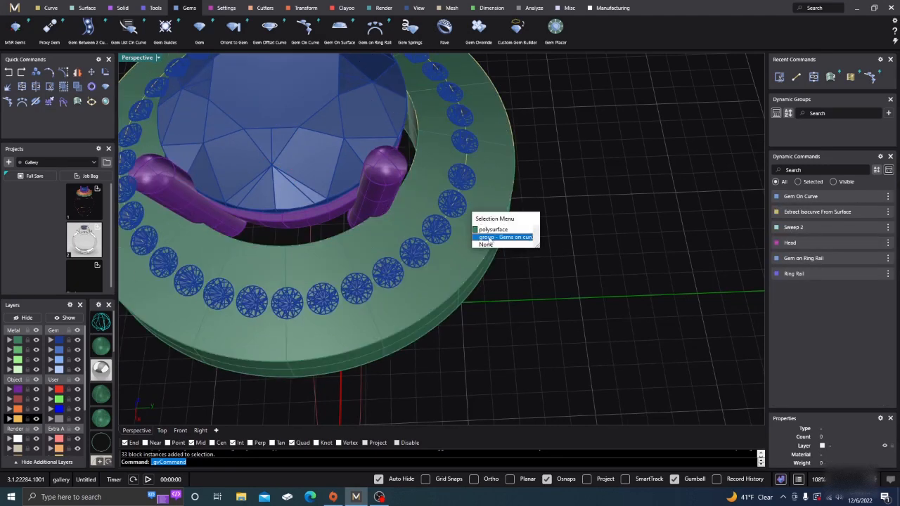
left_click(488, 236)
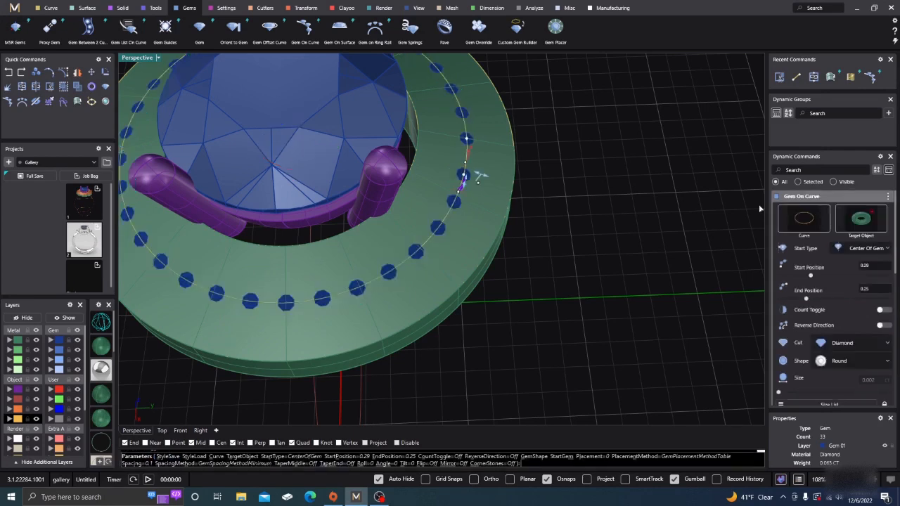
right_click_drag(579, 267, 562, 270)
scroll(457, 190, "up", 4)
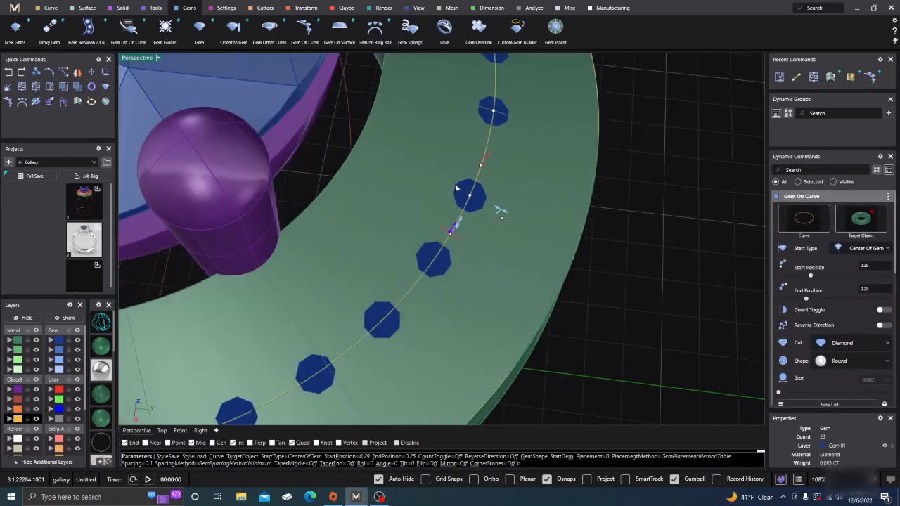
left_click_drag(480, 190, 488, 169)
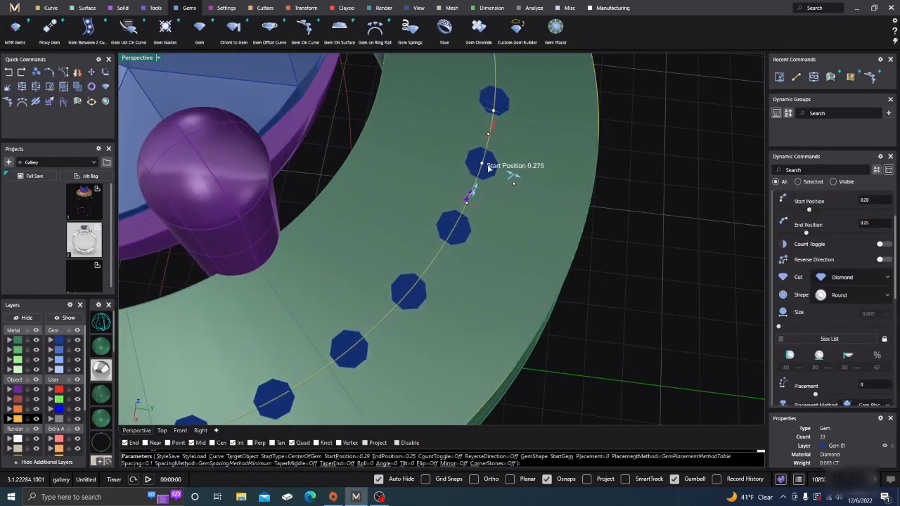
left_click(162, 431)
scroll(435, 206, "up", 6)
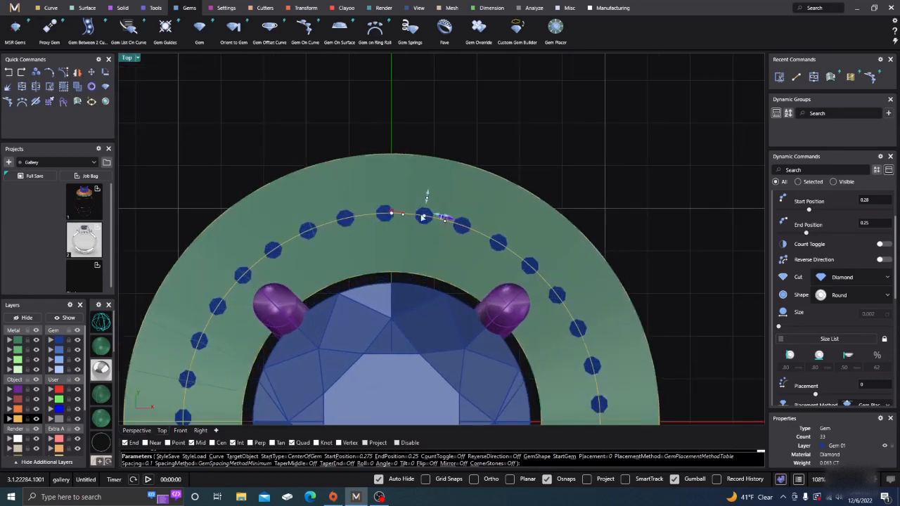
left_click_drag(426, 211, 394, 213)
scroll(395, 213, "up", 2)
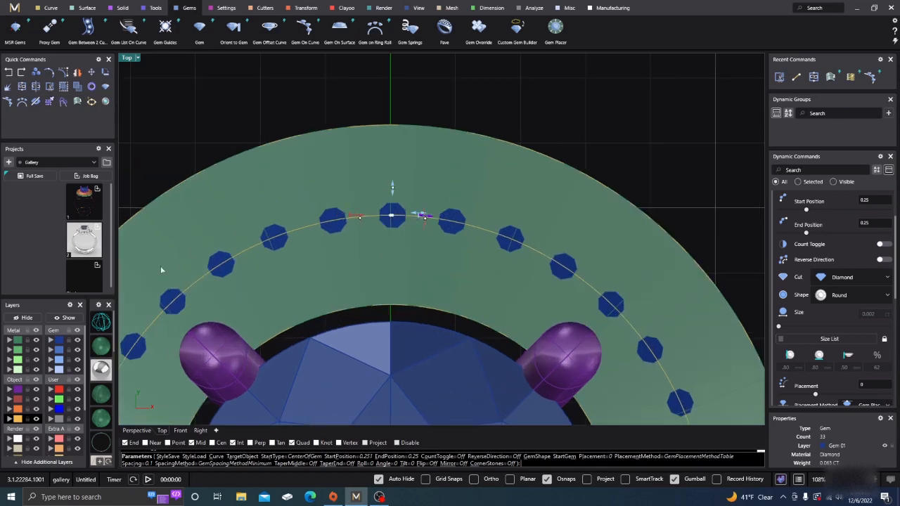
Switch to wireframe, enlarge the halo gems to 1.70 mm in diameter and finish editing them.
left_click(101, 323)
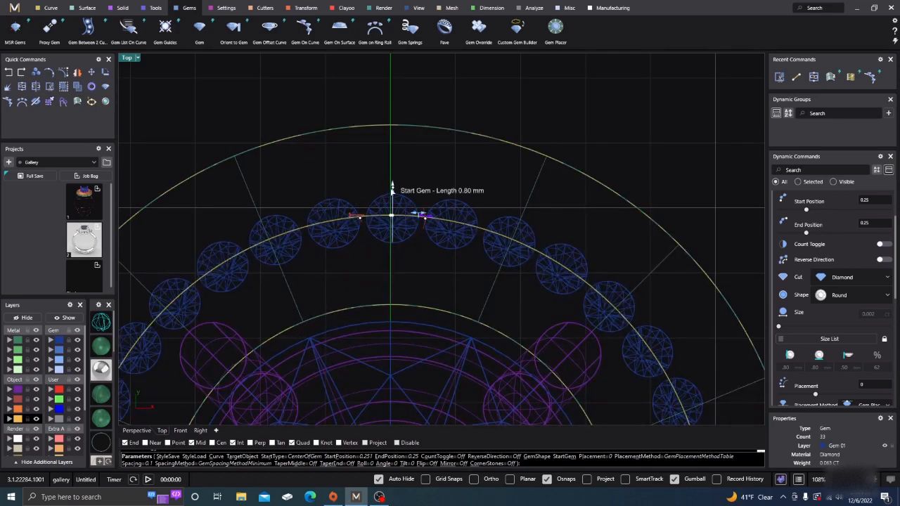
left_click_drag(393, 189, 392, 163)
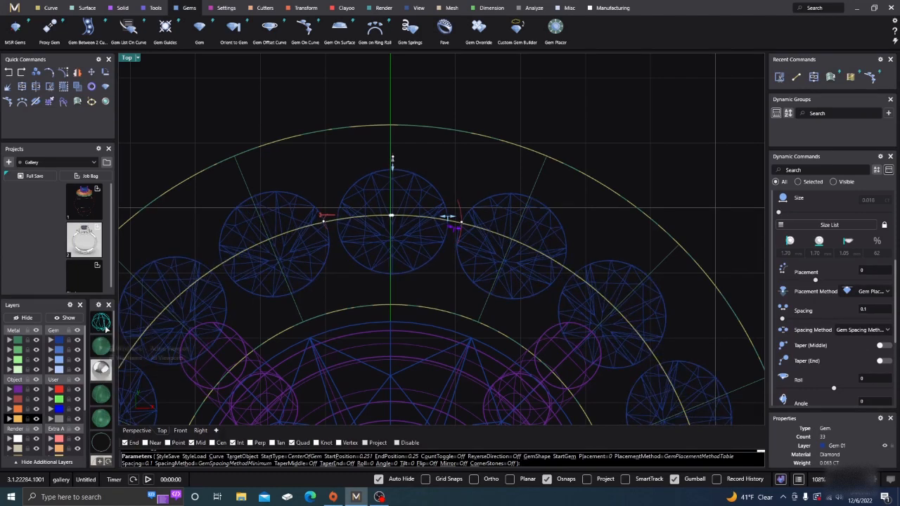
left_click(139, 431)
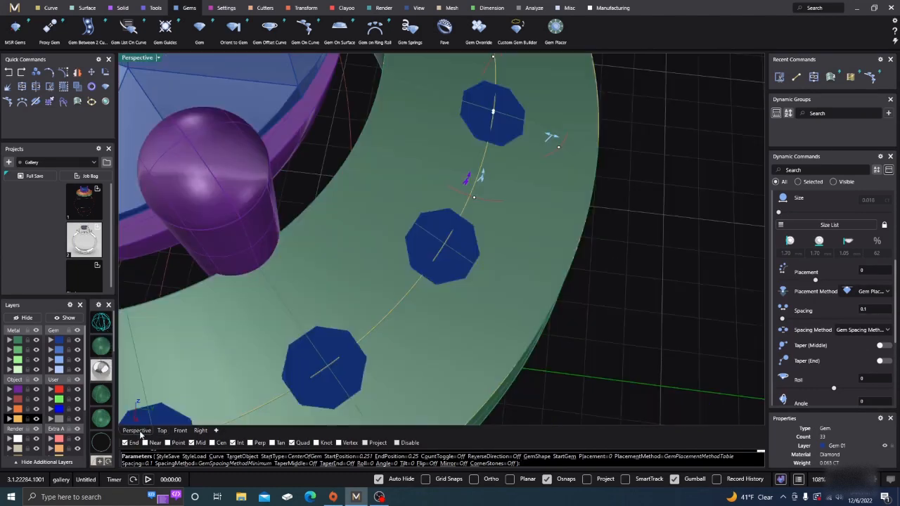
left_click(102, 324)
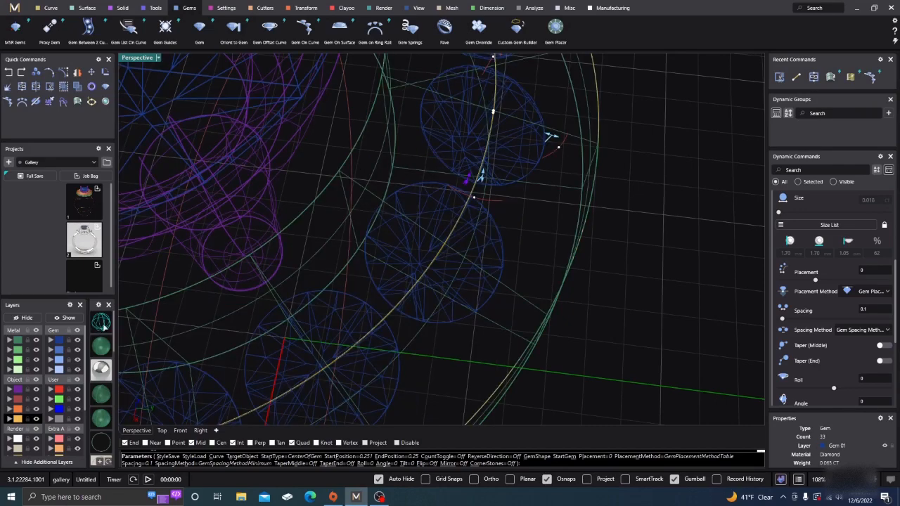
right_click_drag(436, 315, 465, 275)
scroll(465, 275, "down", 6)
right_click(573, 269)
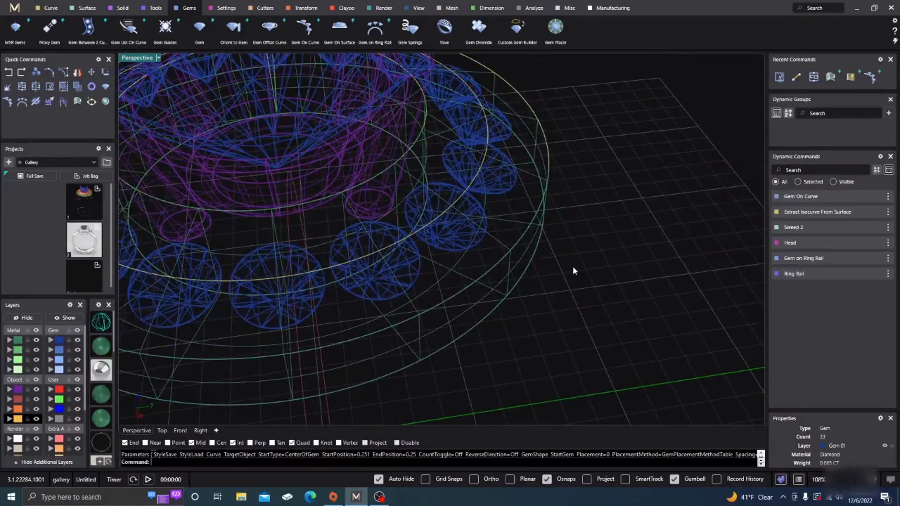
Apply the Channel Cutter to the halo gems and keep the model in wireframe display.
scroll(502, 190, "up", 3)
left_click(500, 187)
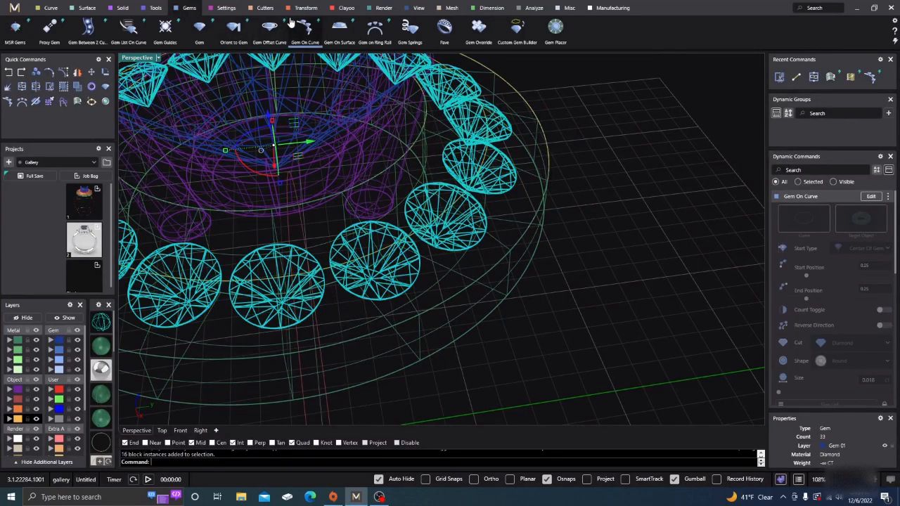
left_click(267, 9)
left_click(90, 28)
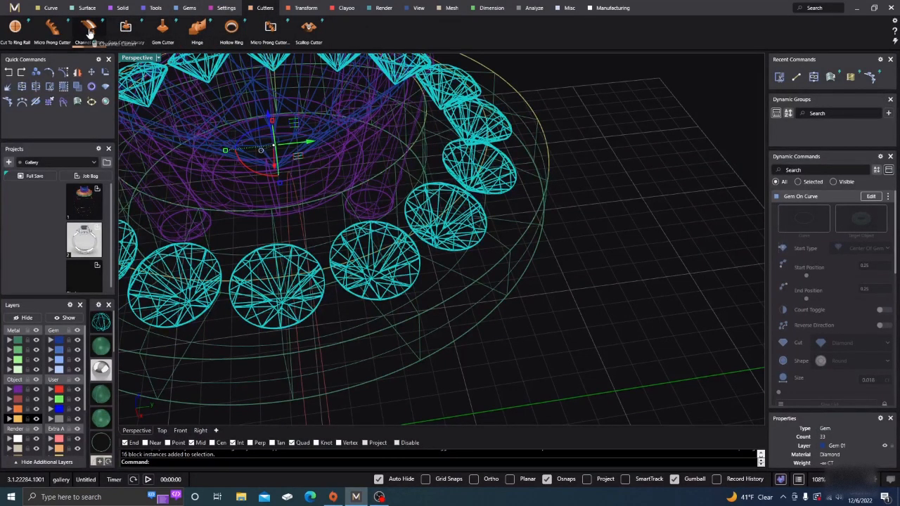
left_click(101, 346)
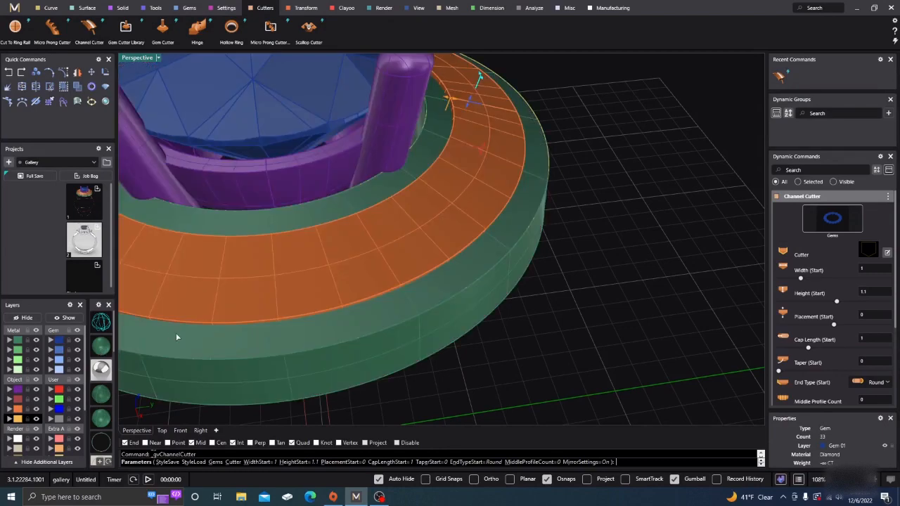
left_click(101, 323)
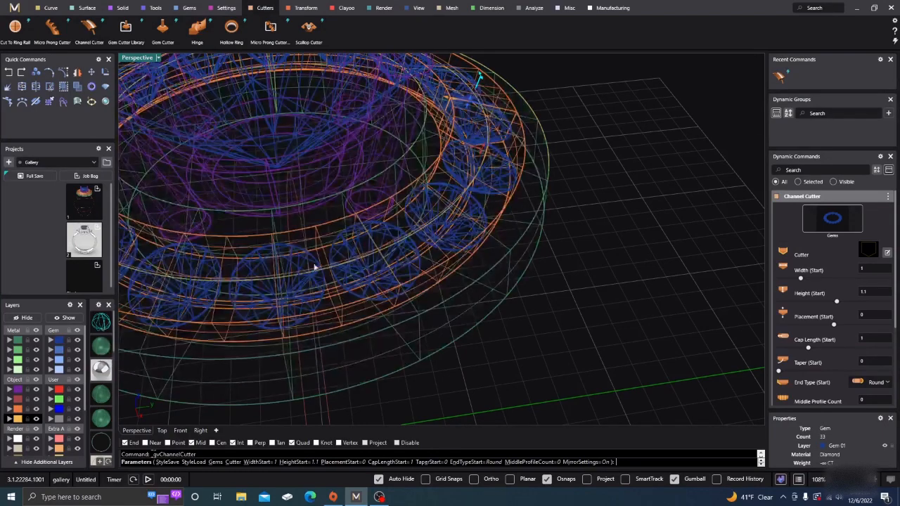
right_click_drag(496, 301, 501, 285)
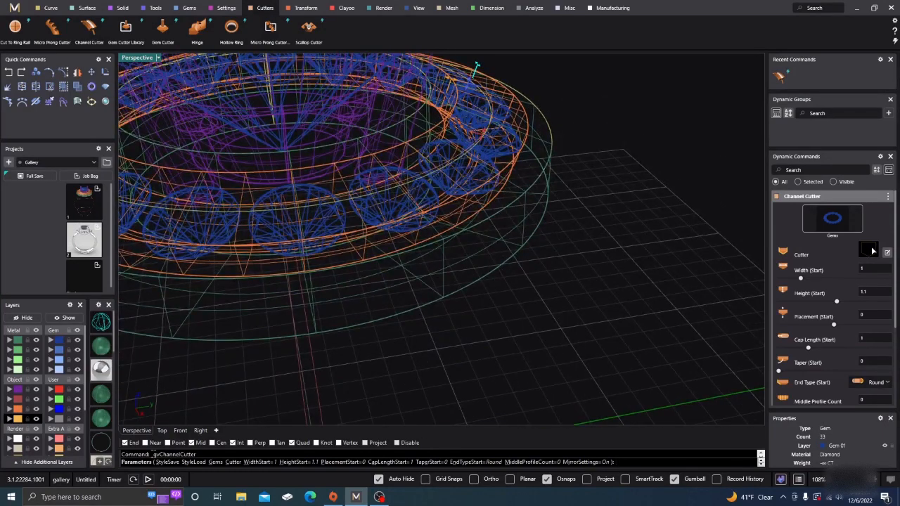
Replace the channel cutter's profile with Angle (1) from the cutter library and close the Content Manager.
left_click(870, 250)
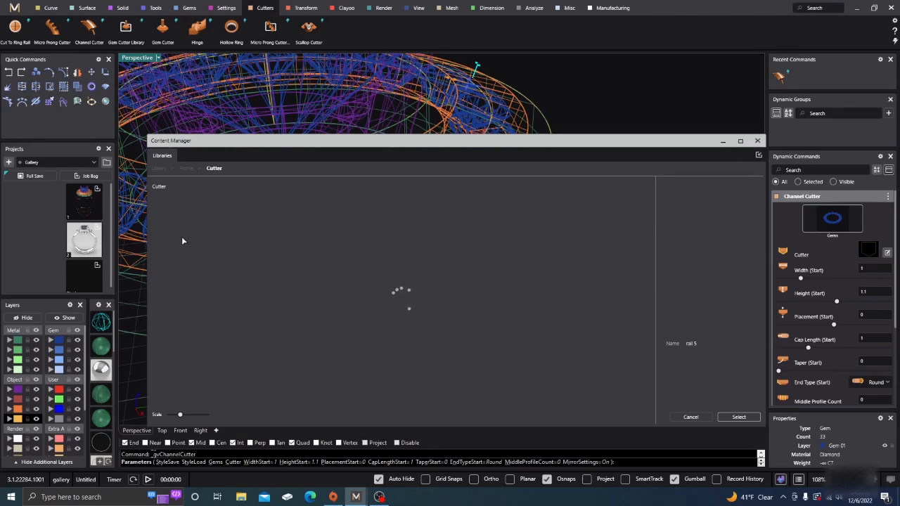
left_click(183, 264)
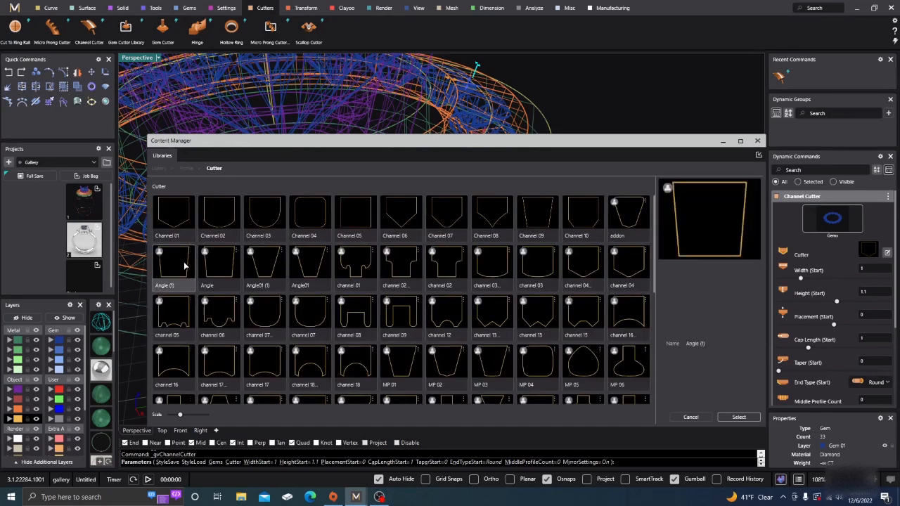
left_click(739, 417)
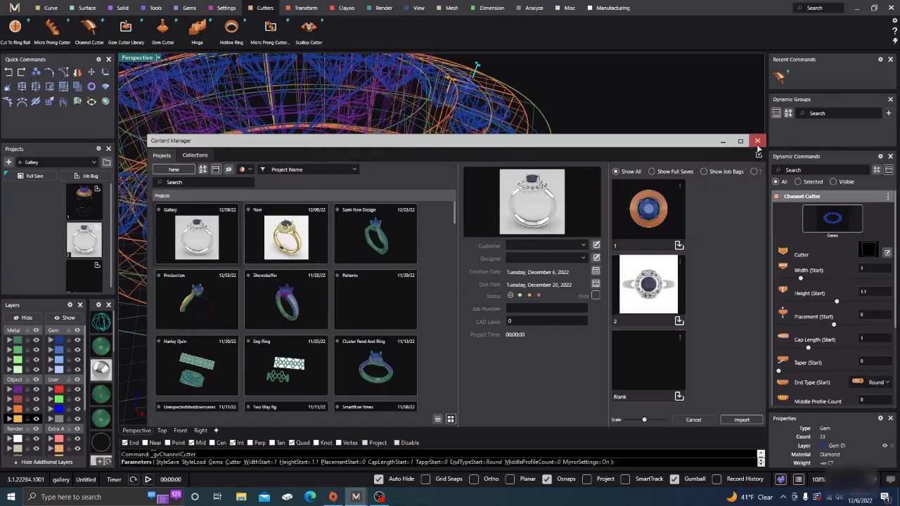
left_click(758, 141)
Widen the channel cutter's start width to 1.24 and raise its start placement to 1.
right_click_drag(602, 294, 551, 161)
scroll(497, 117, "up", 5)
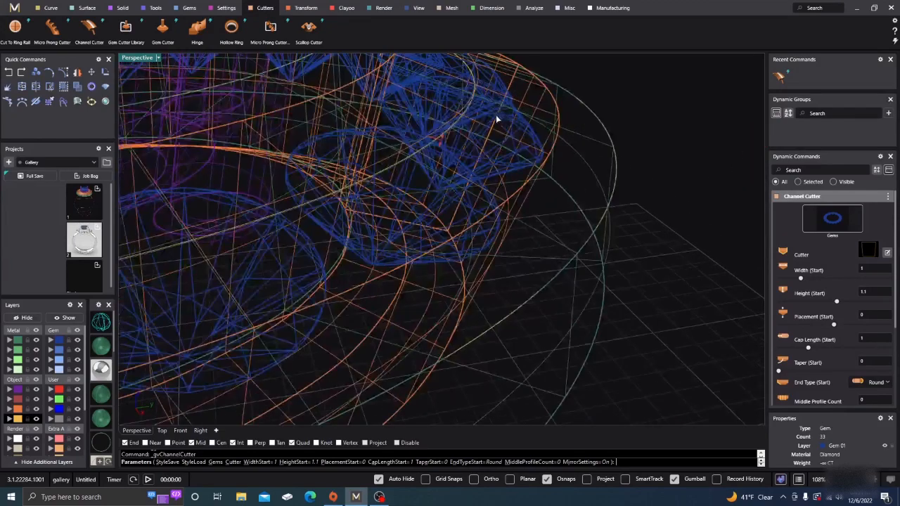
left_click_drag(439, 147, 571, 93)
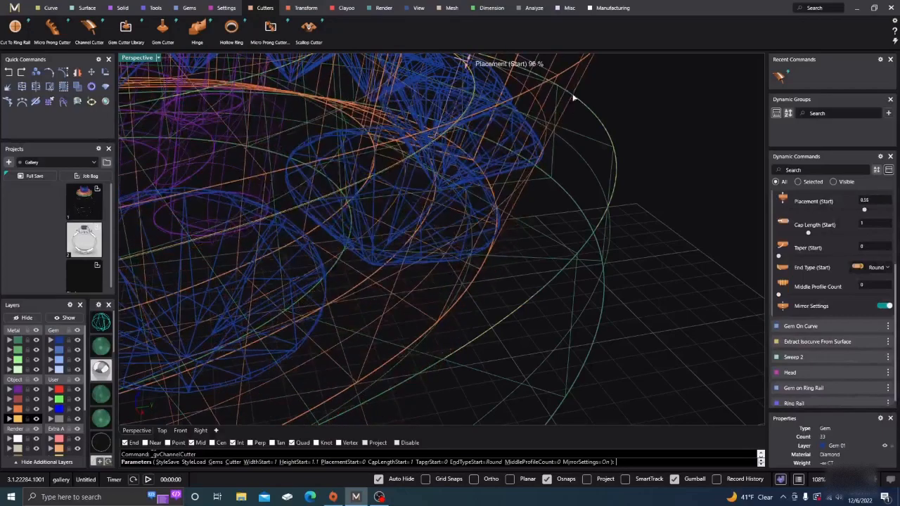
scroll(526, 311, "down", 5)
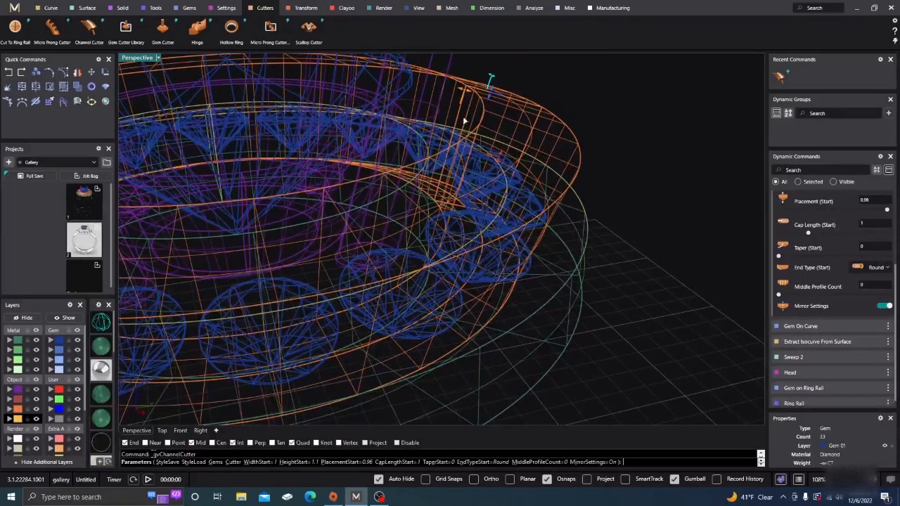
left_click_drag(462, 92, 456, 92)
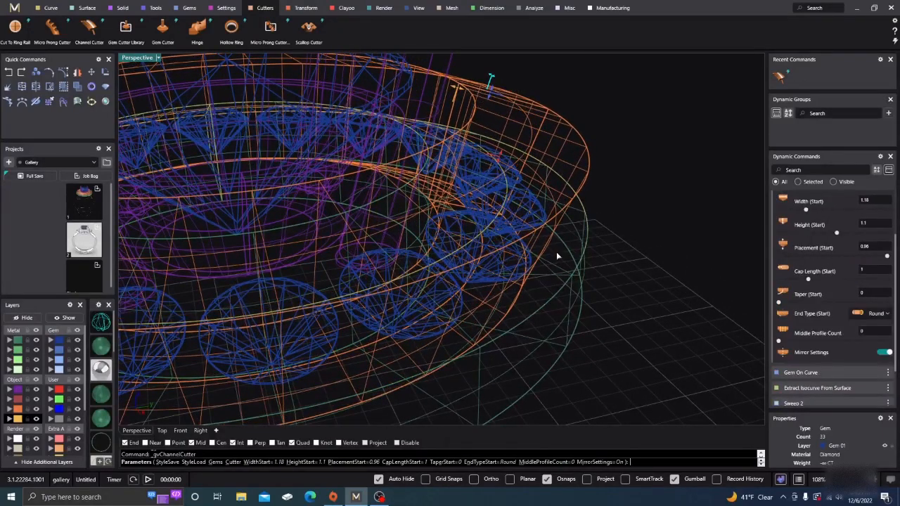
right_click_drag(556, 251, 532, 238)
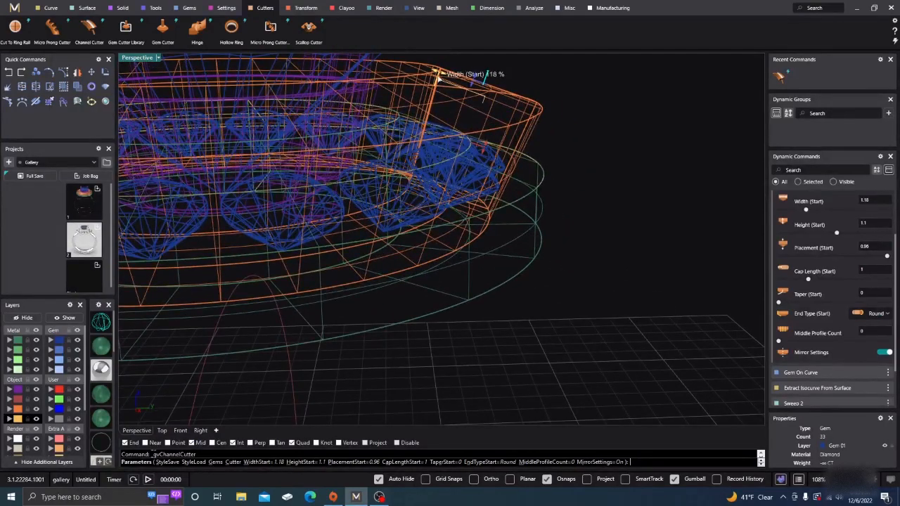
left_click_drag(438, 75, 435, 74)
right_click_drag(522, 227, 547, 282)
scroll(540, 292, "down", 4)
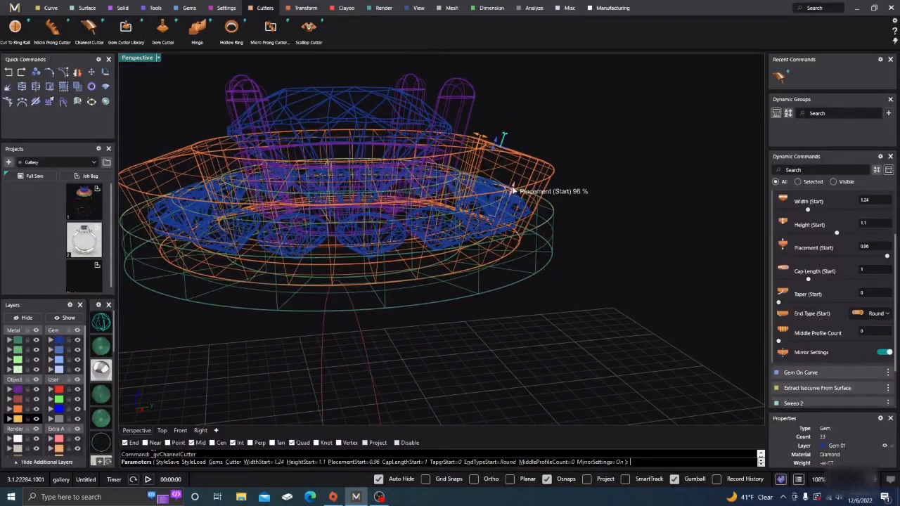
left_click_drag(514, 190, 511, 180)
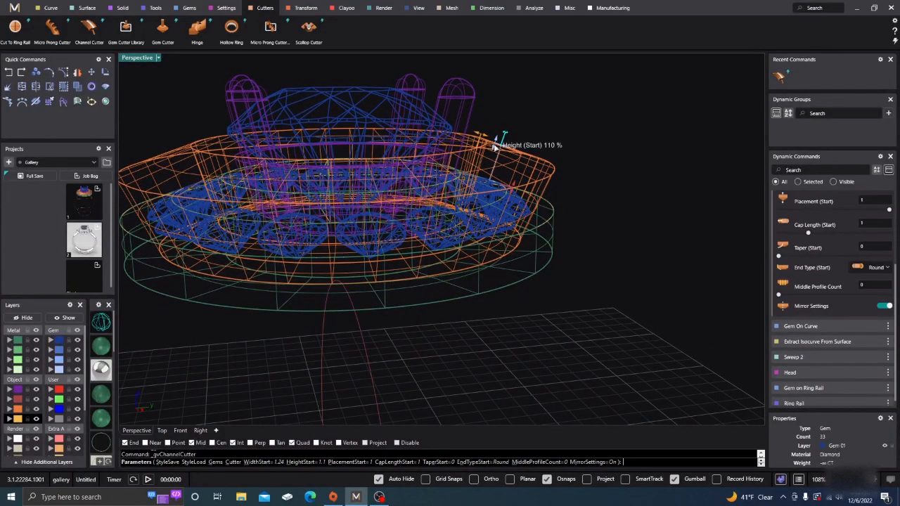
Lower the channel cutter's start height to 0.39 so it sits closer around the halo gems.
left_click_drag(494, 145, 488, 169)
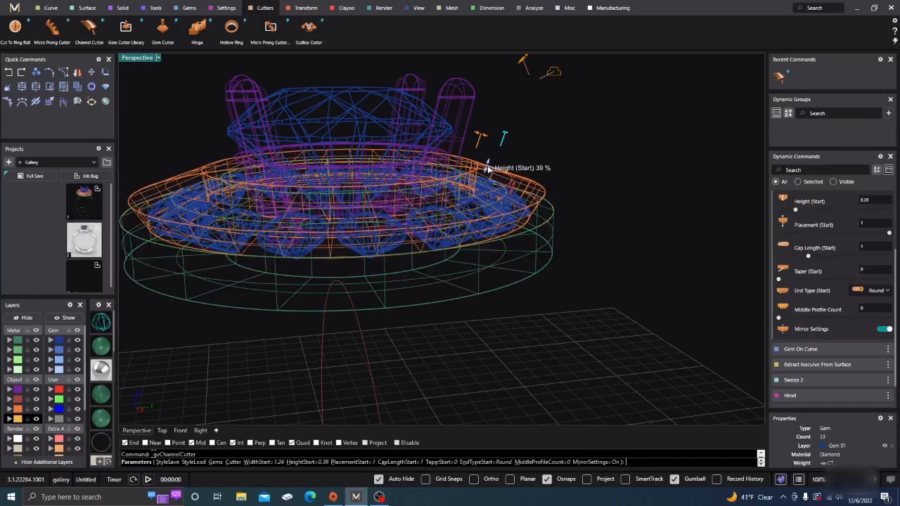
right_click_drag(560, 277, 549, 256)
scroll(514, 202, "up", 6)
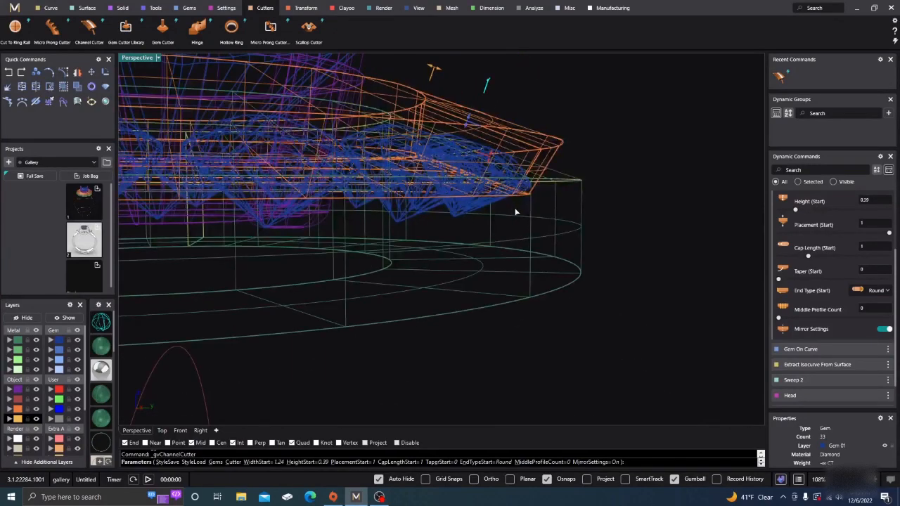
scroll(516, 237, "down", 6)
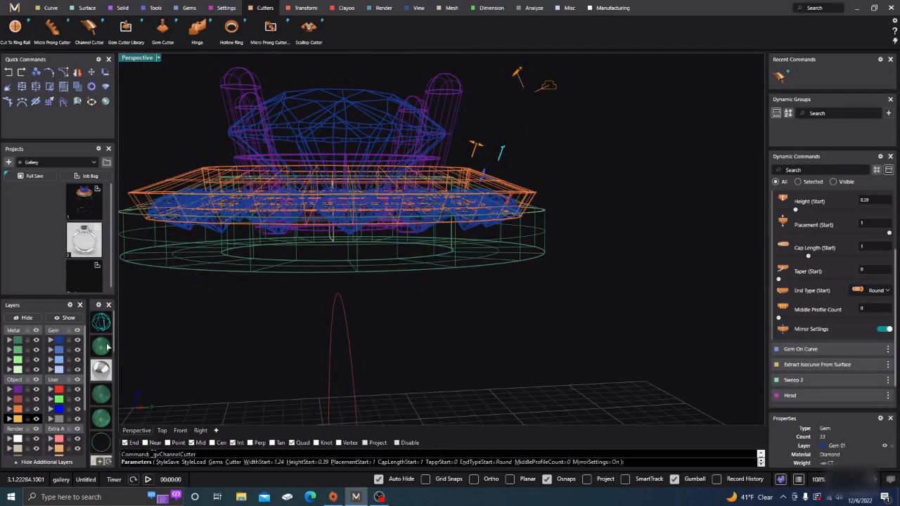
Switch the model to shaded display and finish the channel cutter.
left_click(107, 347)
right_click_drag(376, 303, 381, 344)
scroll(487, 289, "down", 6)
right_click_drag(506, 310, 492, 354)
right_click(490, 351)
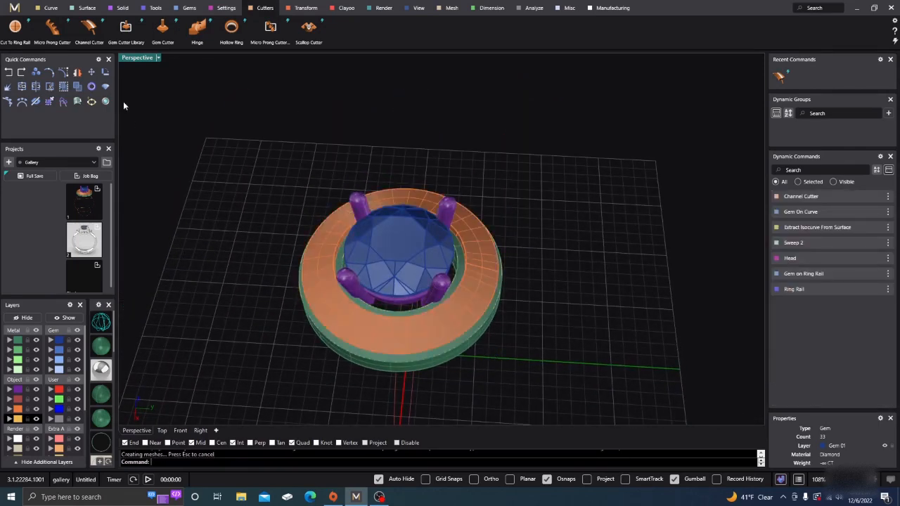
Subtract the channel cutter from the green halo base with Boolean Difference.
left_click(122, 9)
left_click(55, 28)
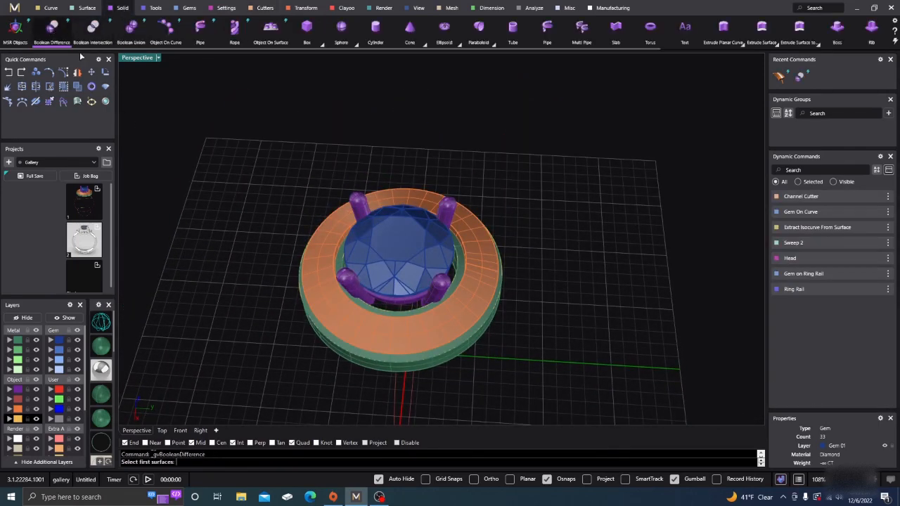
left_click(381, 368)
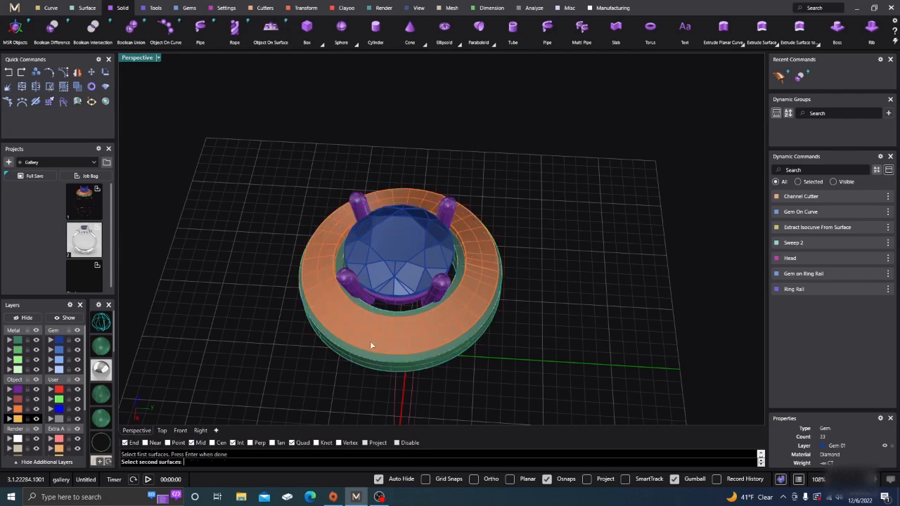
right_click(369, 335)
right_click(358, 358)
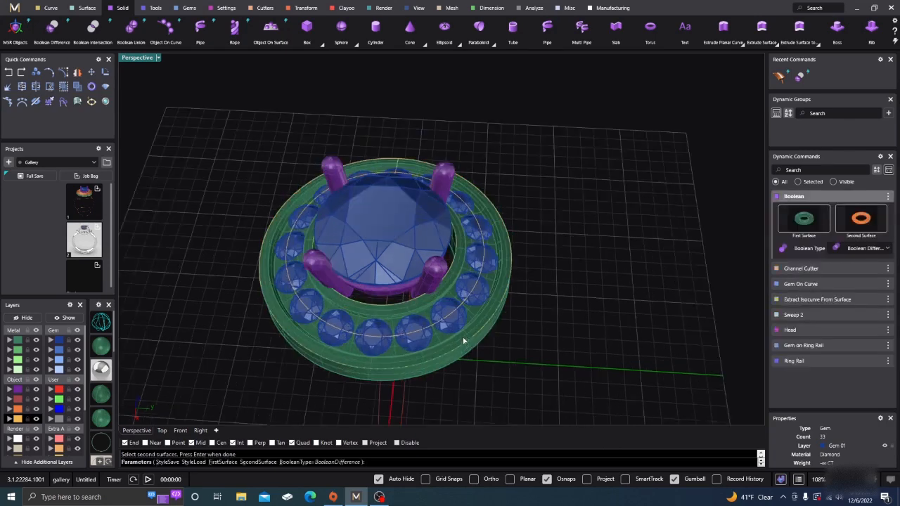
scroll(492, 352, "up", 4)
right_click_drag(547, 356, 466, 322)
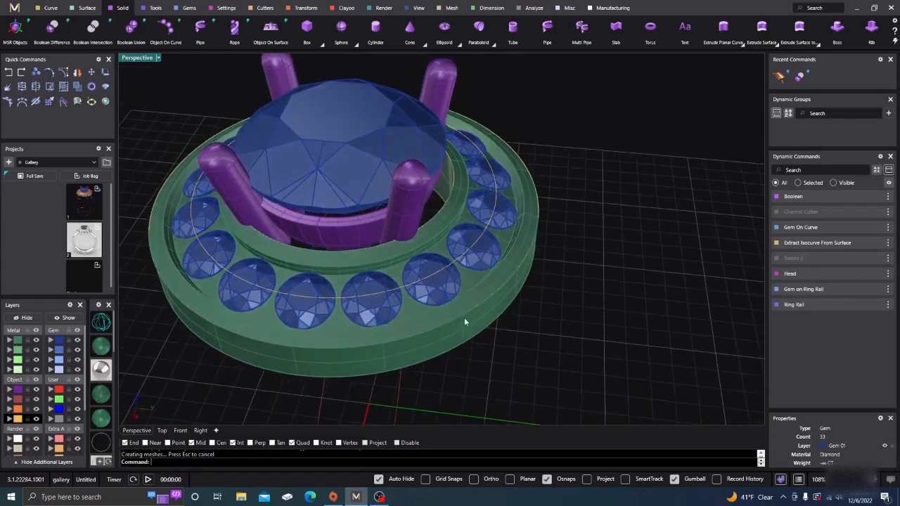
Add prongs to the halo gems with Prong Placer and raise their height offset to 0.36.
left_click(443, 295)
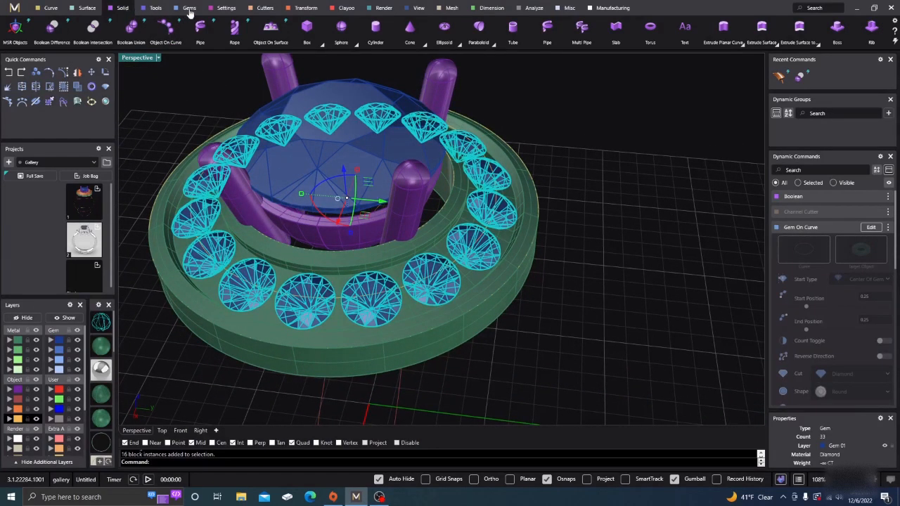
left_click(226, 9)
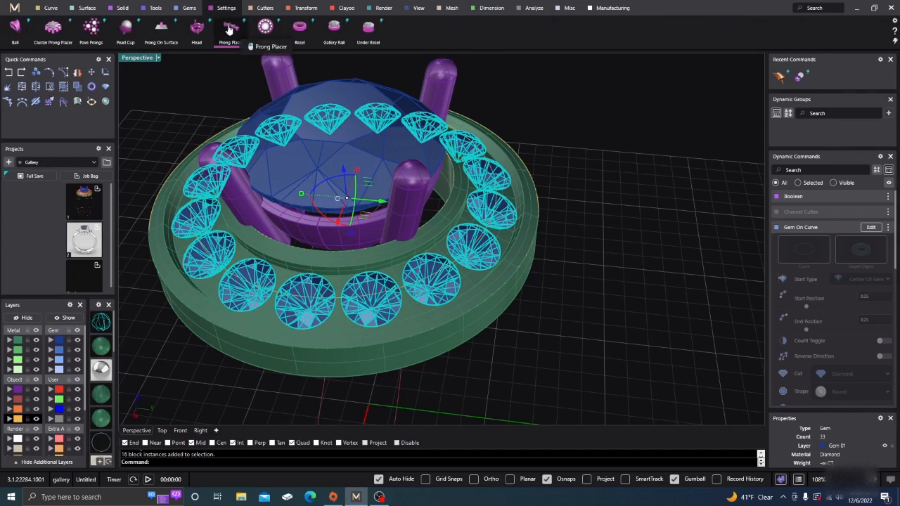
left_click(231, 32)
scroll(511, 196, "up", 4)
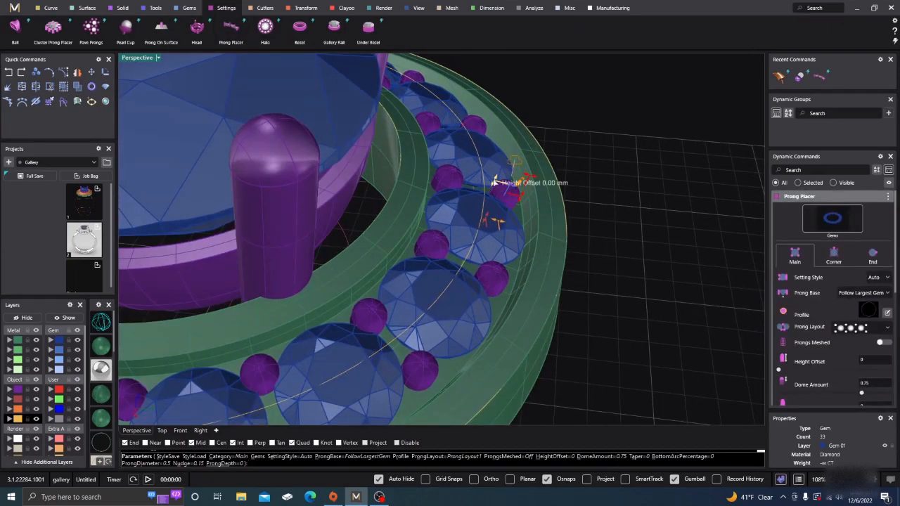
mouse_move(494, 182)
left_mouse_down()
mouse_move(504, 165)
mouse_move(506, 181)
left_mouse_up()
scroll(559, 242, "down", 3)
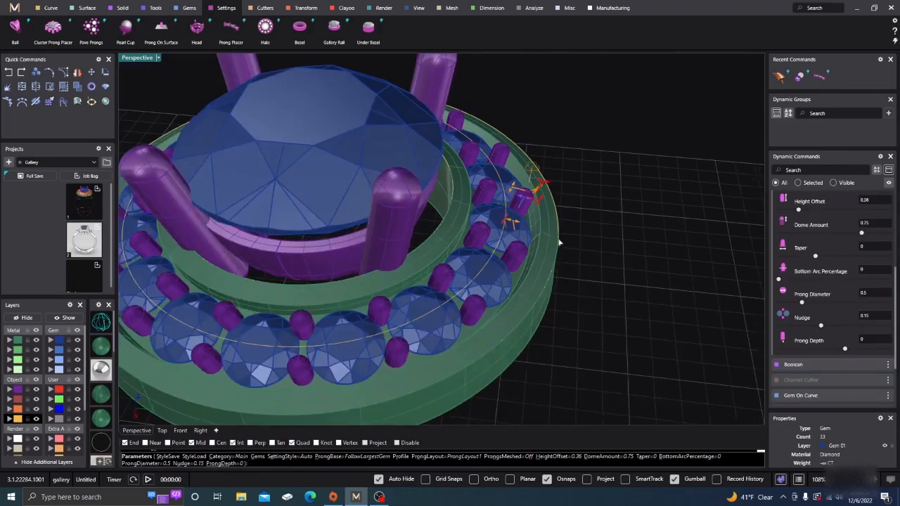
Increase the halo prong diameter to about 0.68 mm and finish the prongs.
right_click_drag(560, 243, 488, 281)
scroll(497, 295, "up", 3)
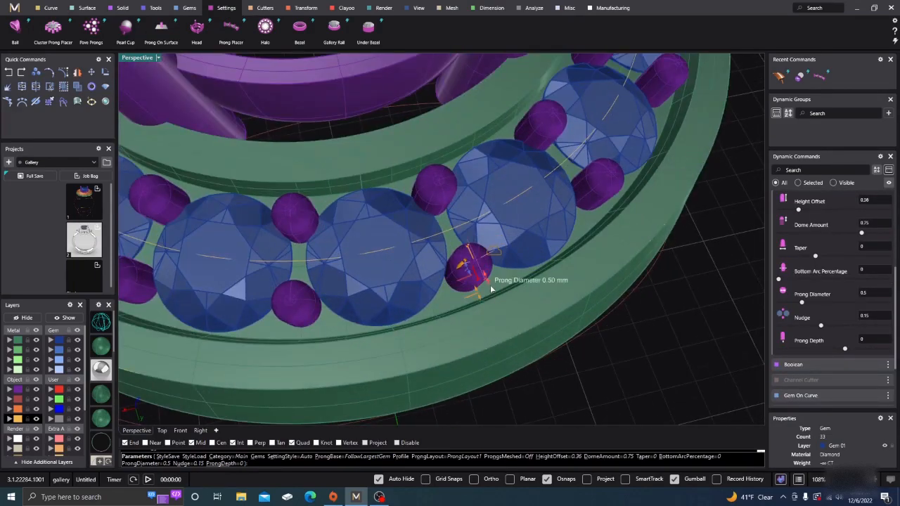
scroll(491, 289, "up", 2)
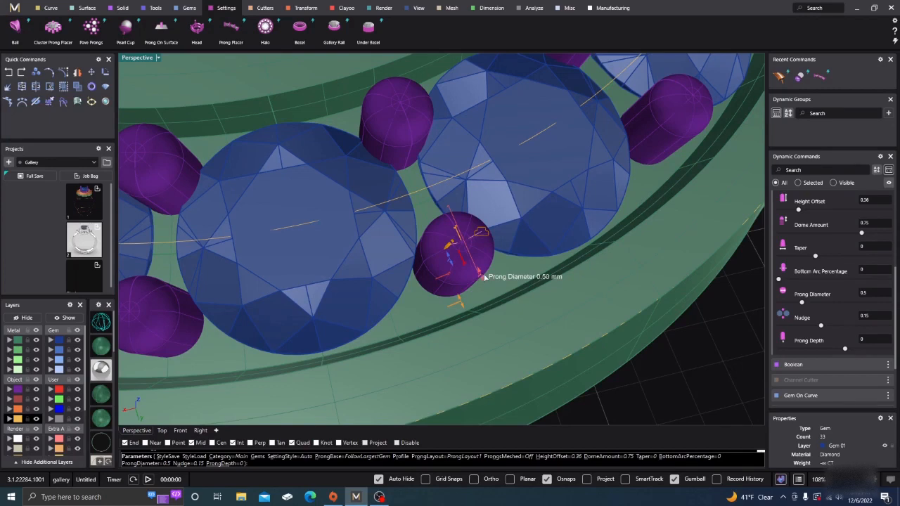
left_click_drag(484, 277, 495, 299)
scroll(473, 284, "down", 6)
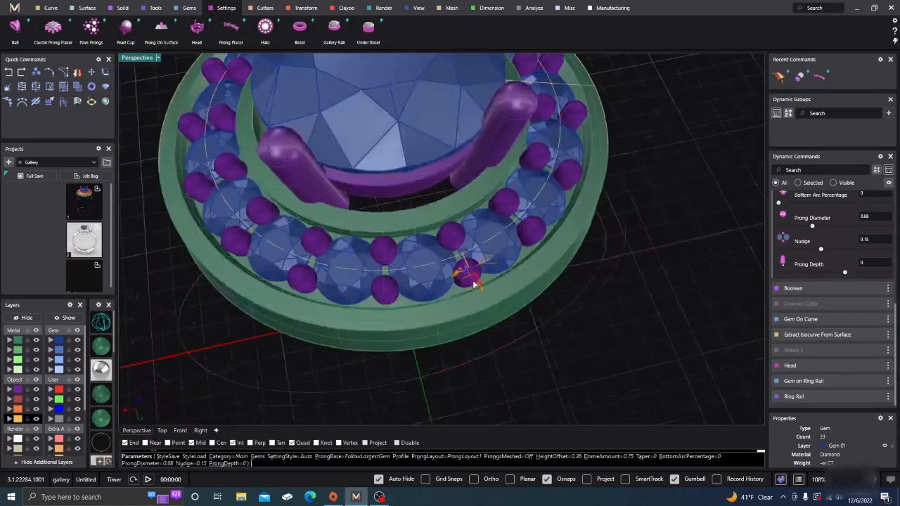
right_click(499, 341)
right_click_drag(485, 360, 538, 326)
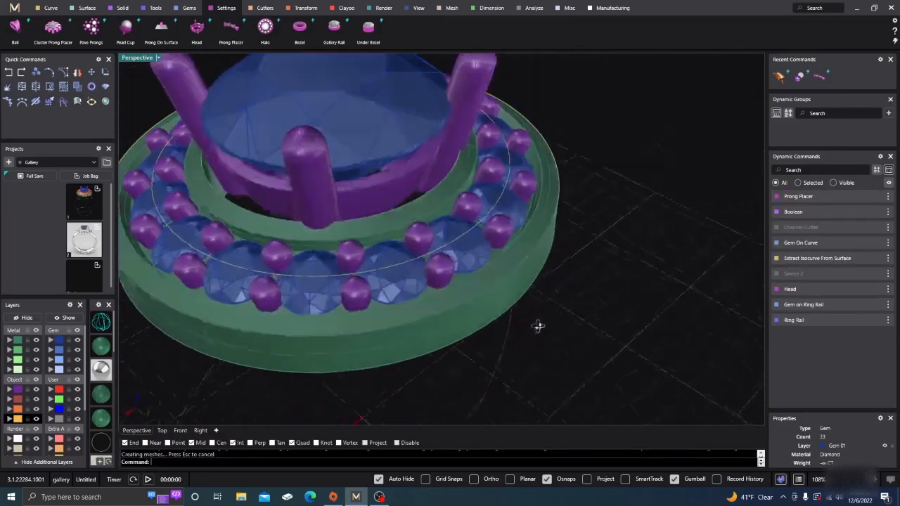
scroll(527, 261, "down", 5)
Select the curve inside the halo opening and lower it in the front view to just above the ring rail.
right_click_drag(528, 261, 364, 275)
left_click(385, 237)
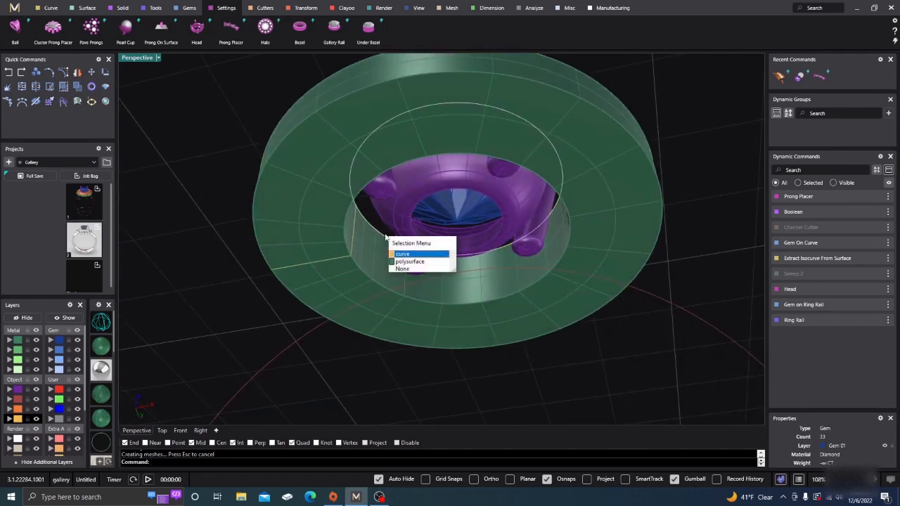
left_click(400, 255)
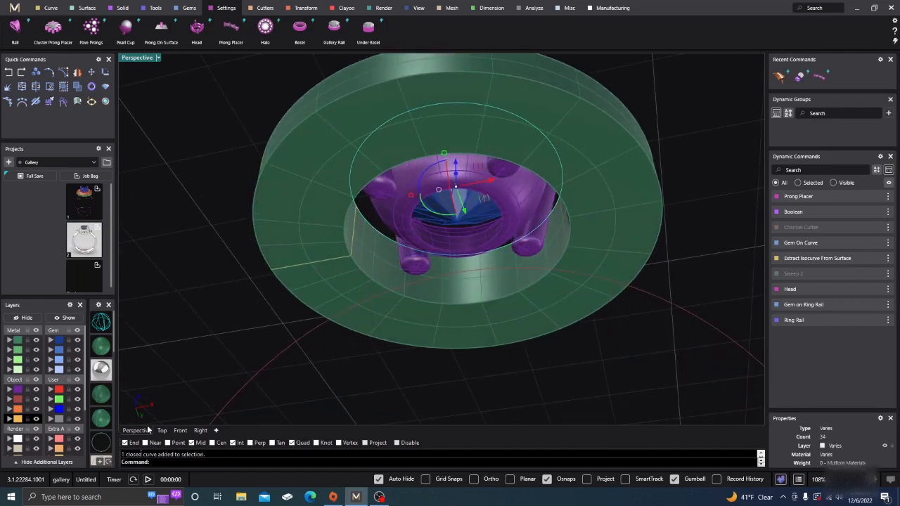
left_click(180, 431)
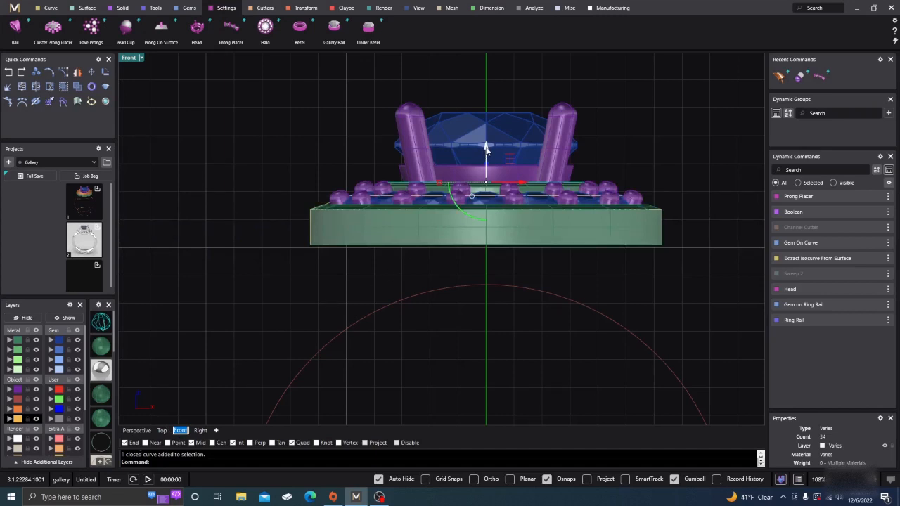
left_click_drag(486, 148, 488, 239)
left_click(273, 287)
Raise the center stone, head and complete halo together away from the ring rail, and deselect them.
scroll(322, 154, "down", 1)
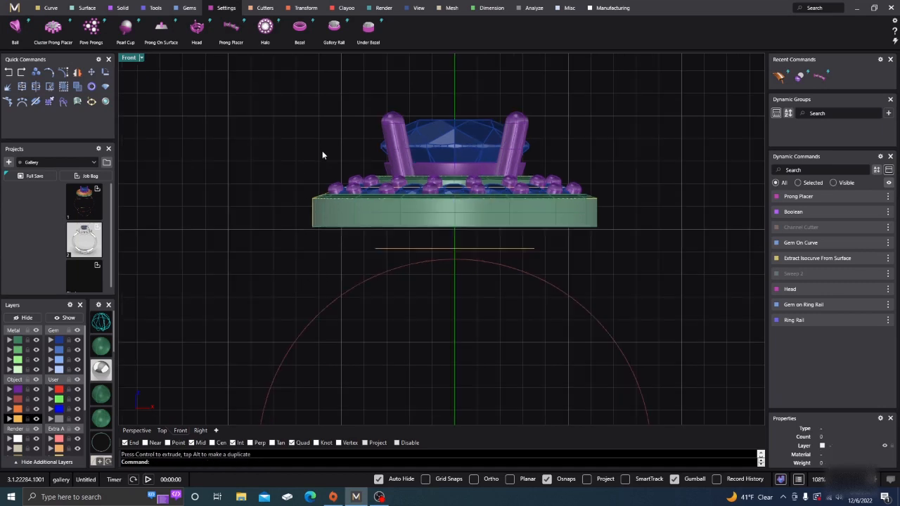
left_click_drag(256, 101, 659, 232)
left_click_drag(456, 136, 455, 91)
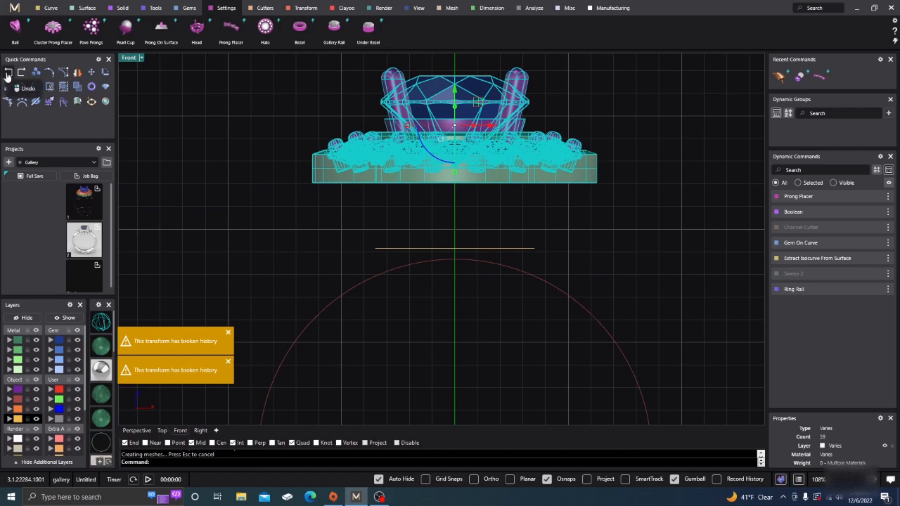
left_click(207, 152)
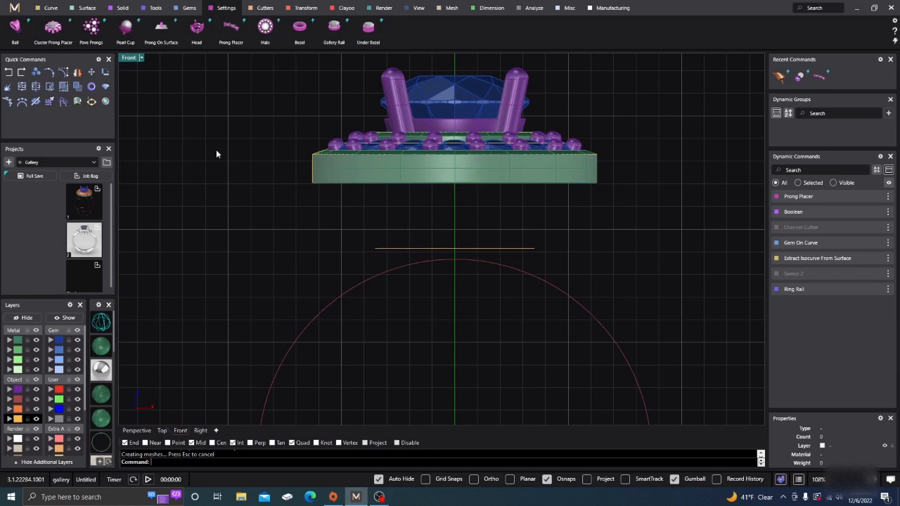
Create a Curve From 2 Views from the ring rail and the lowered flat curve.
left_click(49, 8)
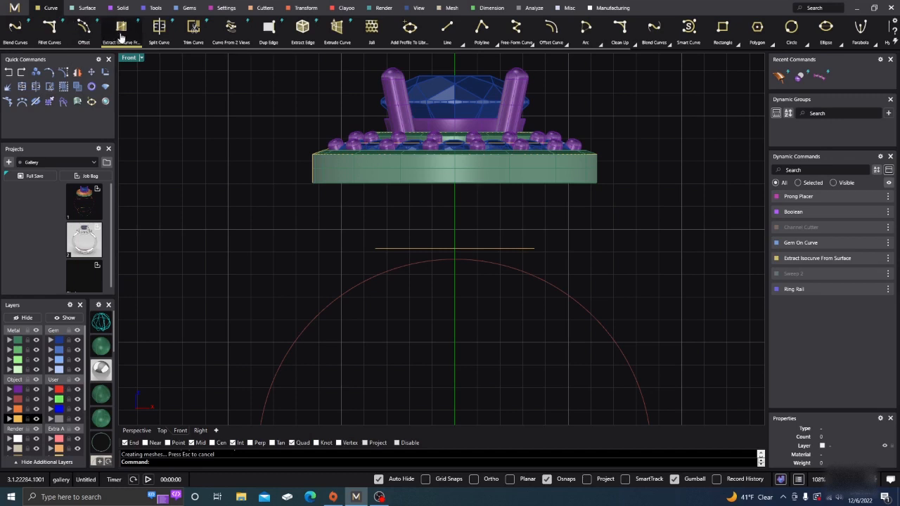
left_click(231, 30)
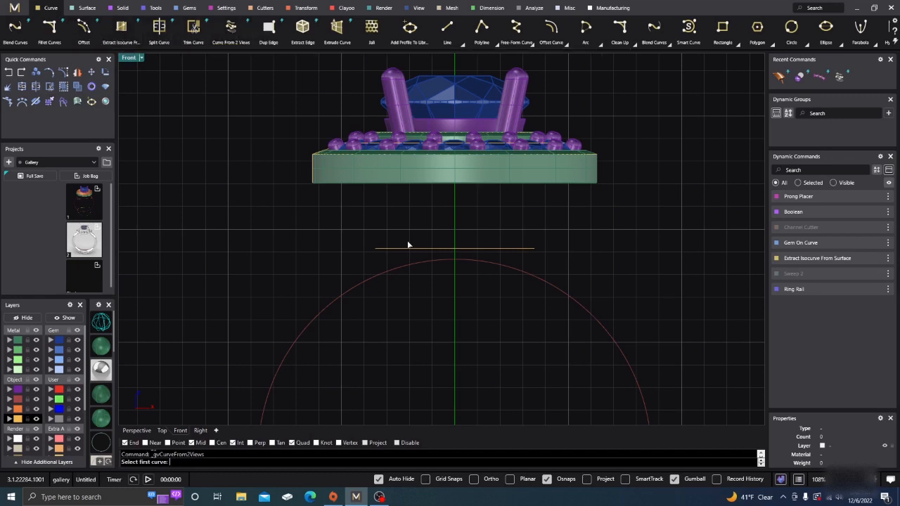
left_click(432, 264)
left_click(445, 250)
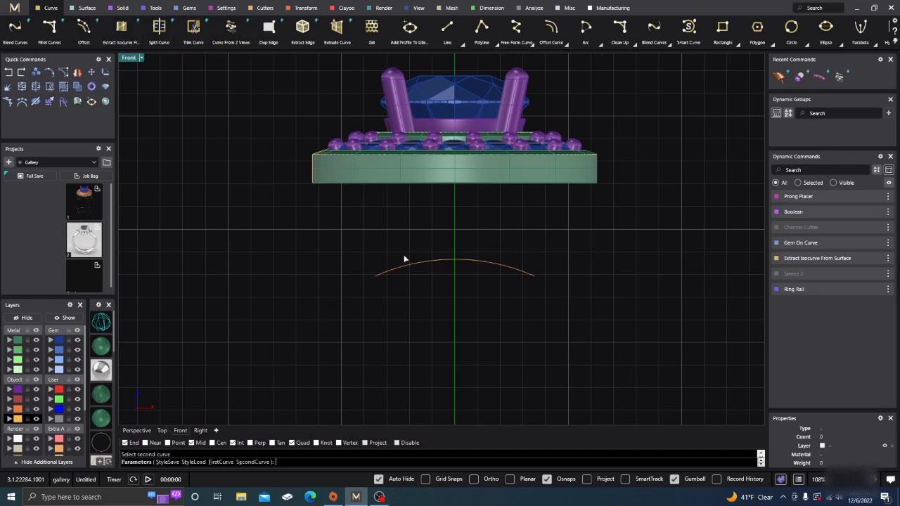
key("Return")
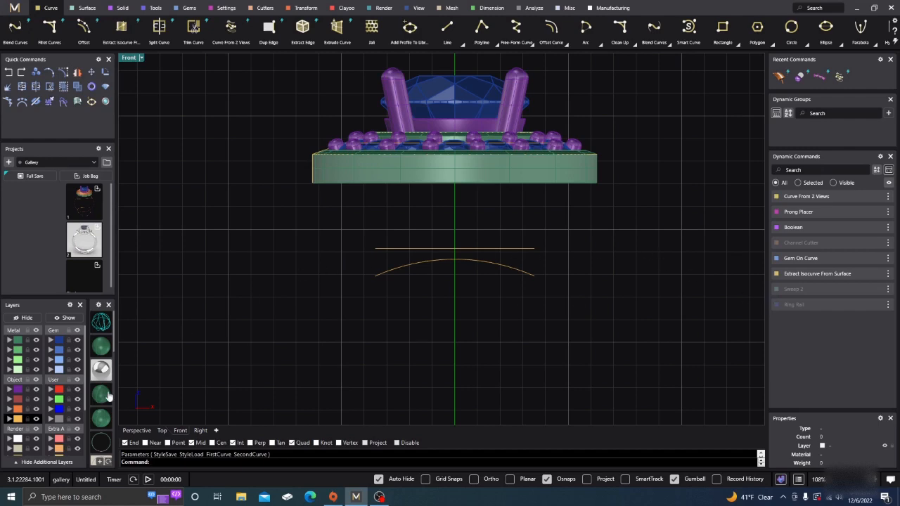
Move the lowered flat circle to layer User 04 and hide that layer.
left_click(137, 430)
scroll(399, 261, "down", 5)
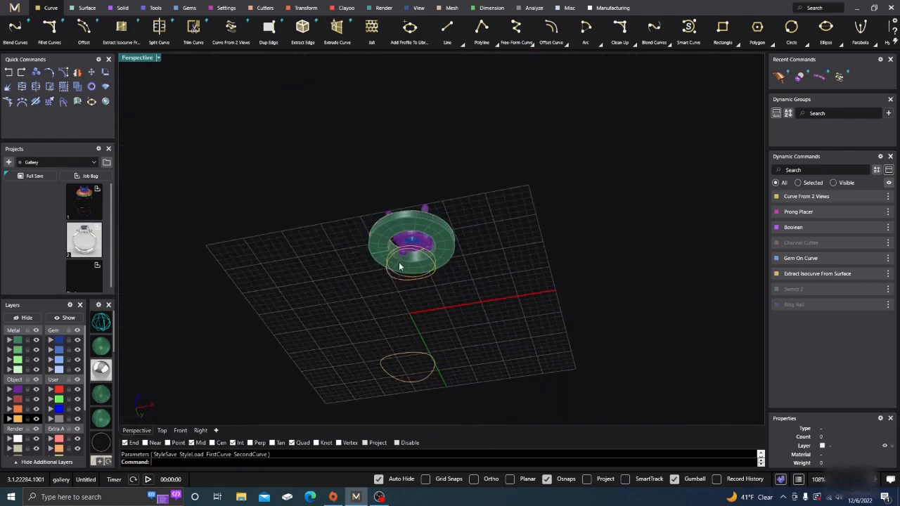
mouse_move(399, 265)
right_mouse_down()
mouse_move(405, 307)
mouse_move(442, 272)
mouse_move(410, 261)
right_mouse_up()
left_click(407, 259)
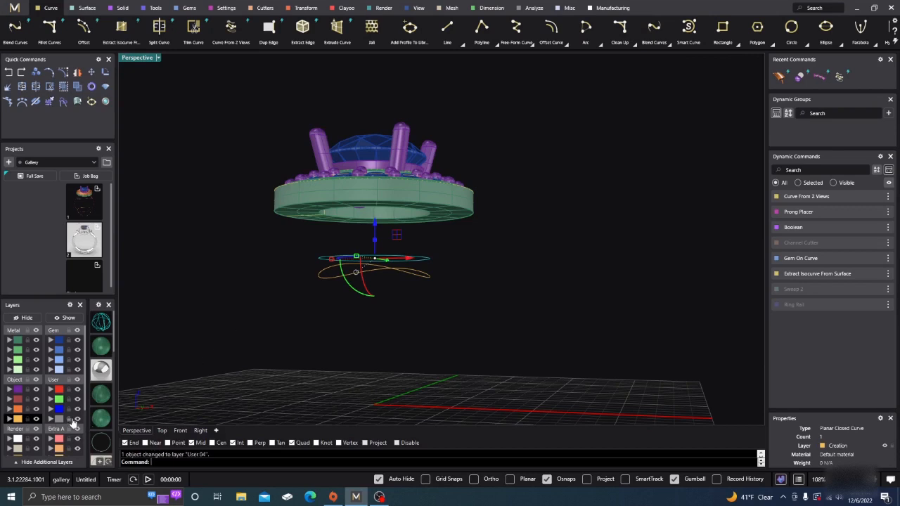
left_click(71, 419)
Ungroup the two curves made from the ring rail so each can be selected separately, and deselect them.
scroll(491, 251, "down", 2)
scroll(492, 251, "down", 2)
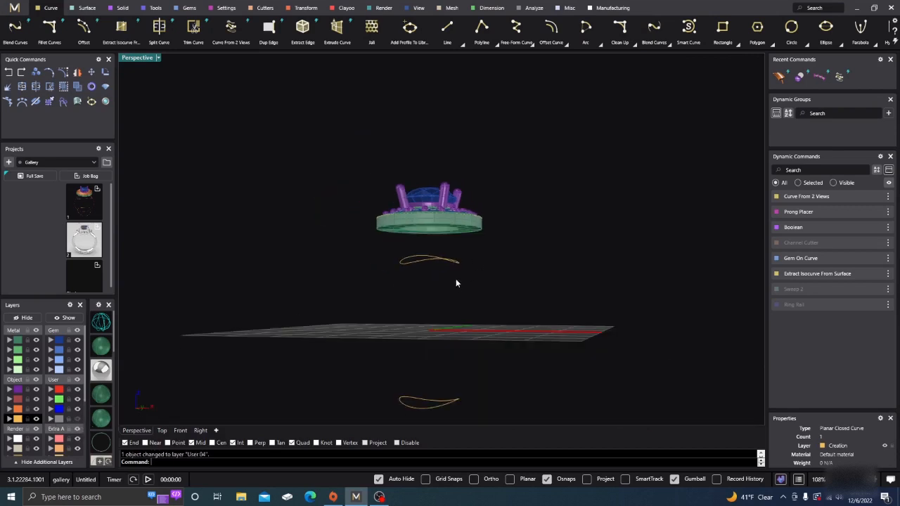
left_click(448, 263)
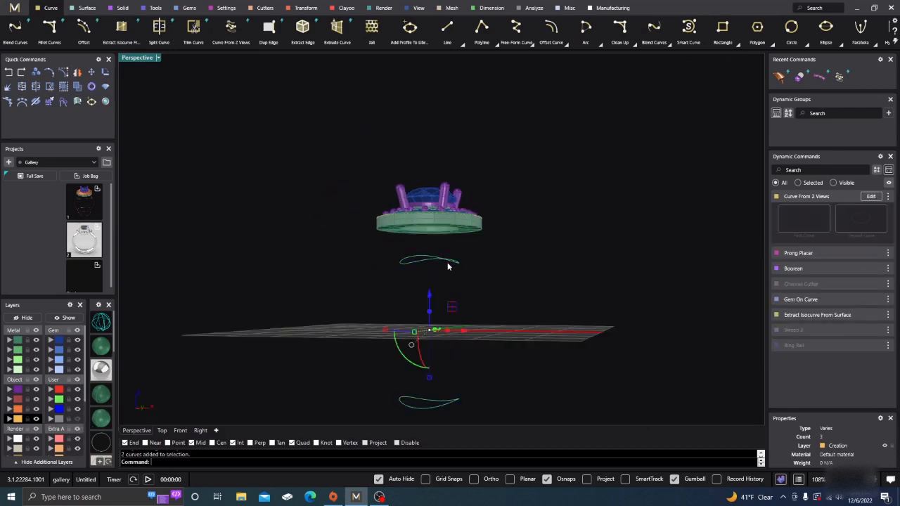
left_click(78, 86)
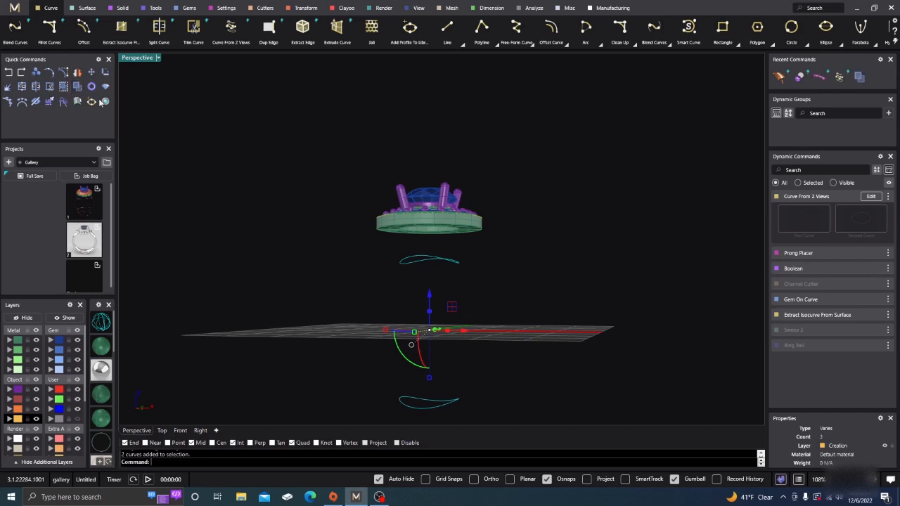
left_click(412, 265)
left_click(331, 329)
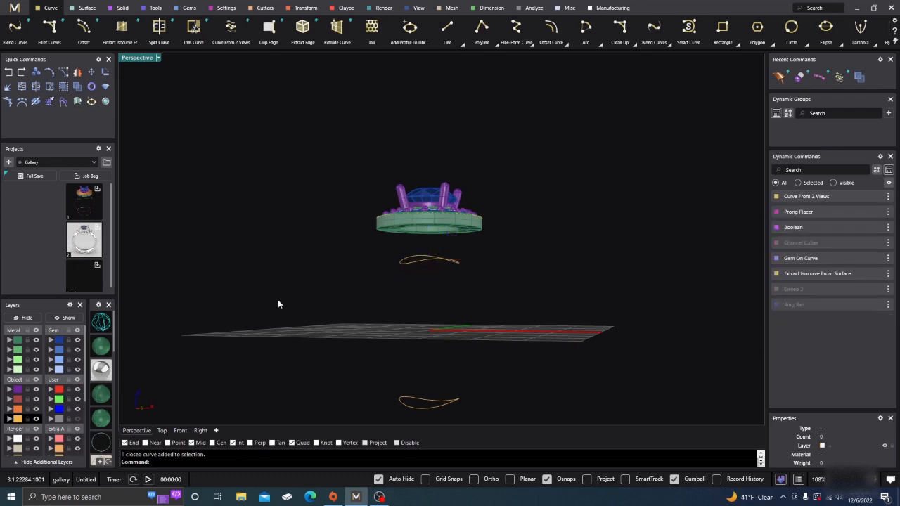
Show the hidden ring rail again.
right_click_drag(278, 304, 280, 335)
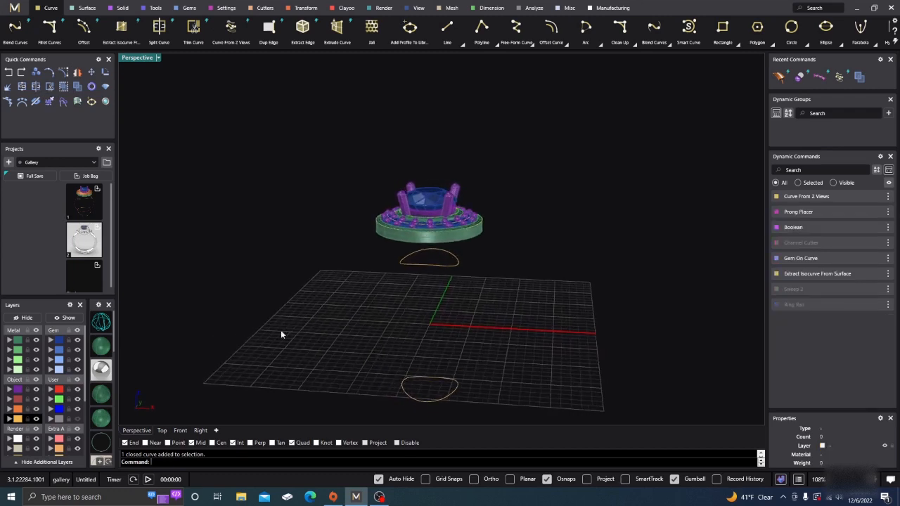
left_click(888, 305)
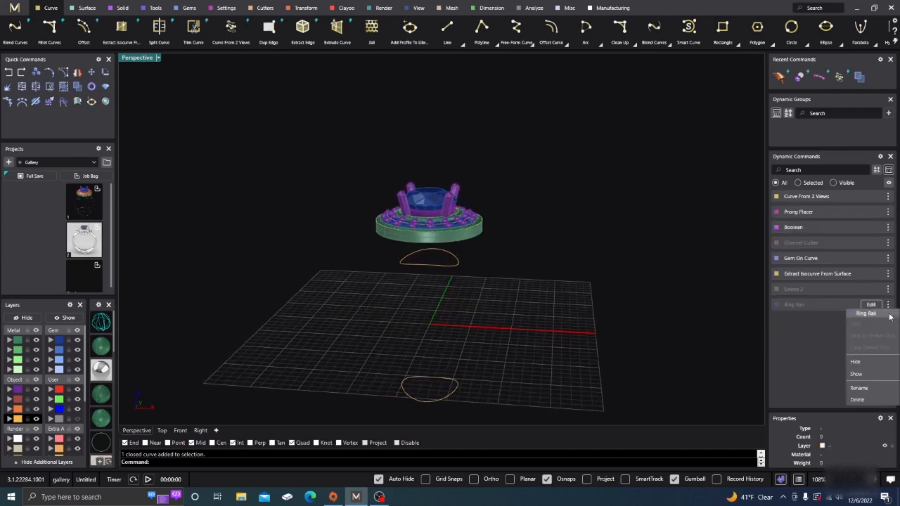
left_click(869, 376)
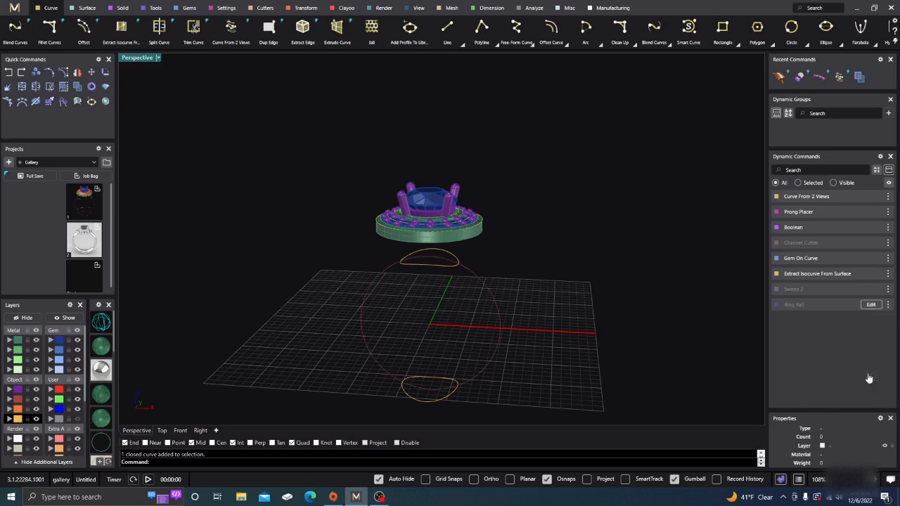
Try to create a Patch surface from the contoured base curves, and undo the patch.
right_click_drag(554, 234, 449, 283)
scroll(446, 235, "up", 6)
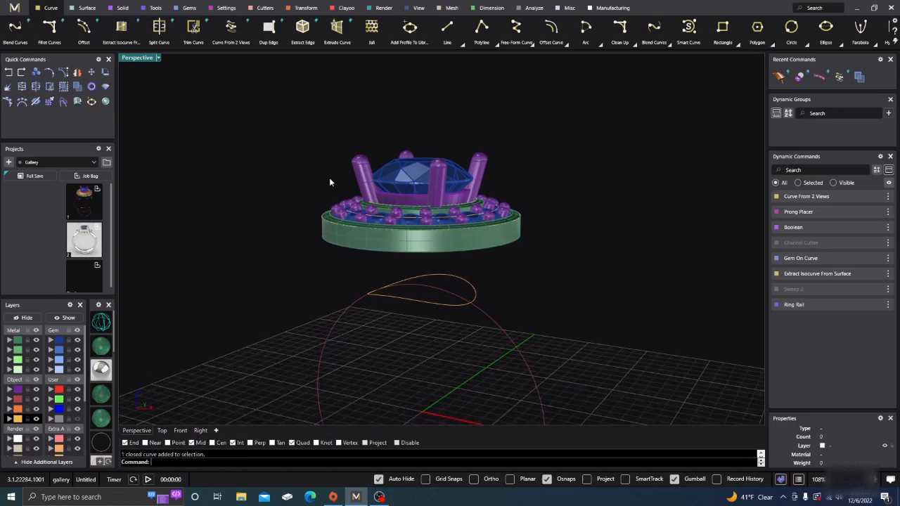
left_click(87, 8)
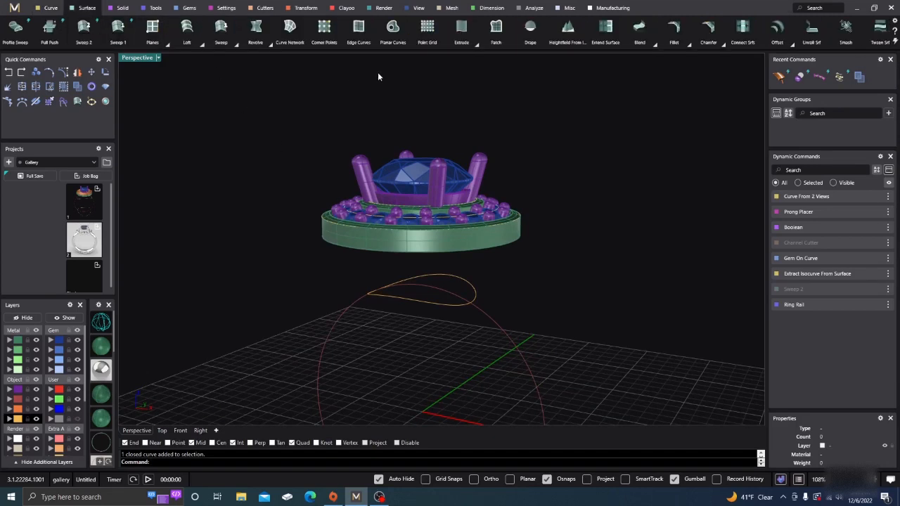
left_click(495, 30)
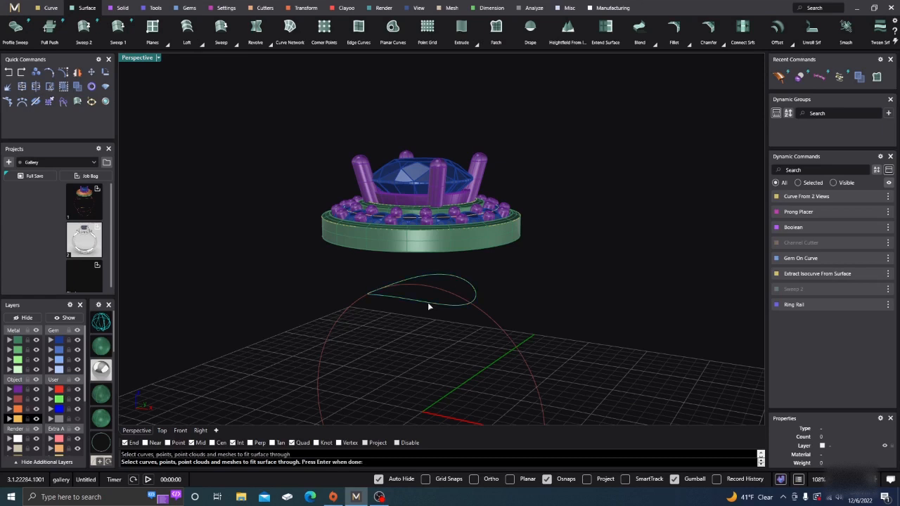
key("Return")
left_click(190, 265)
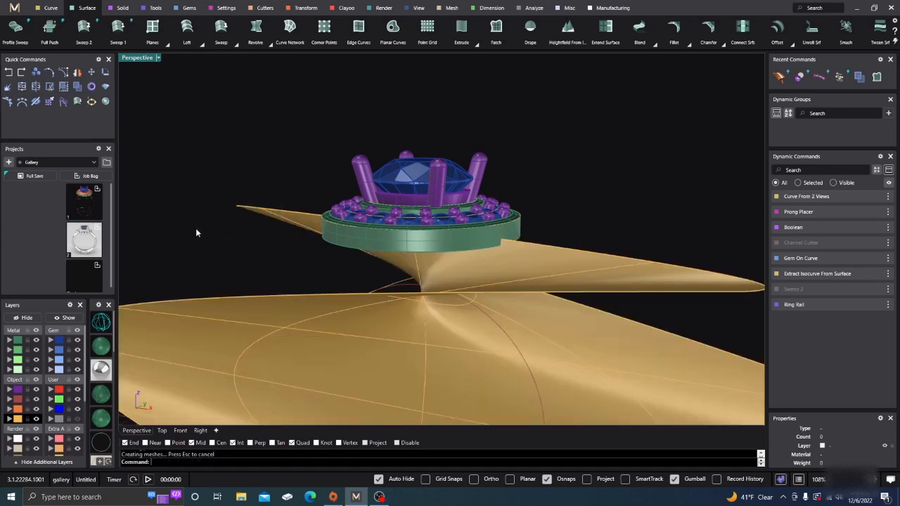
left_click(9, 71)
scroll(327, 340, "down", 3)
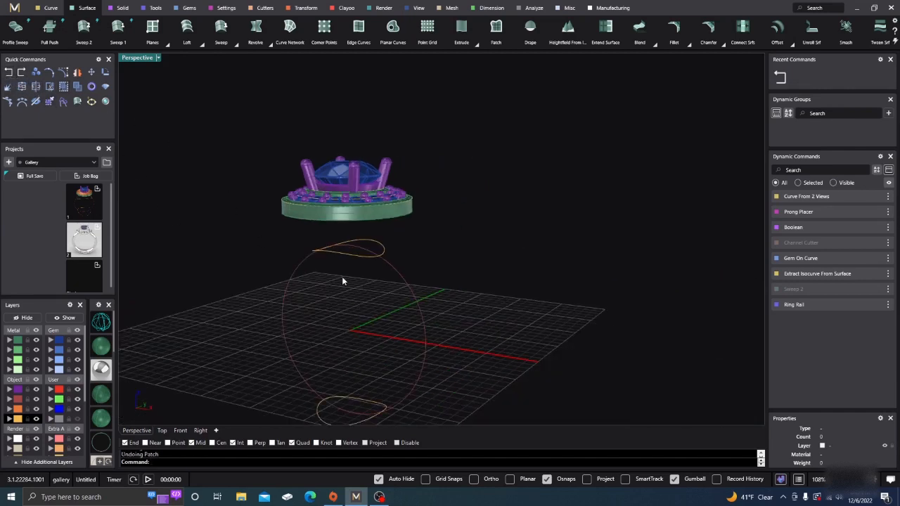
Ungroup the two contoured base curves and create a Patch surface from the upper one only.
left_click(346, 258)
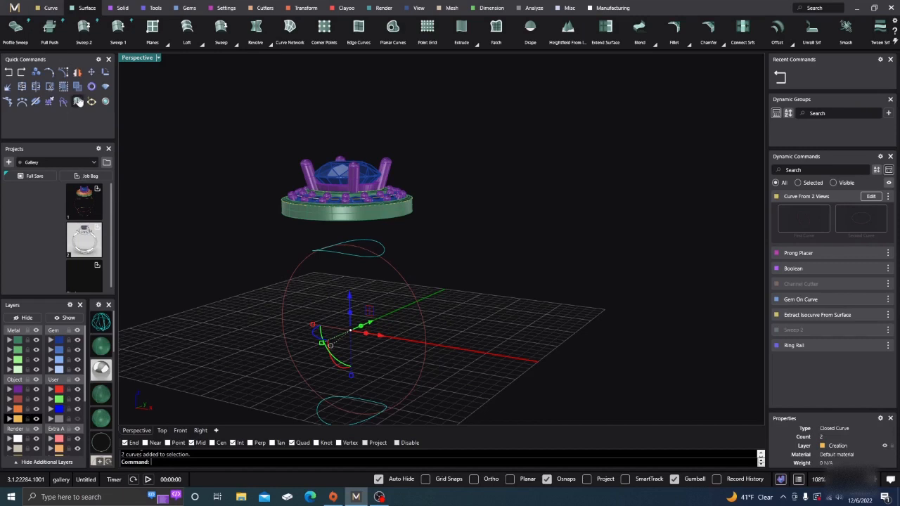
left_click(78, 101)
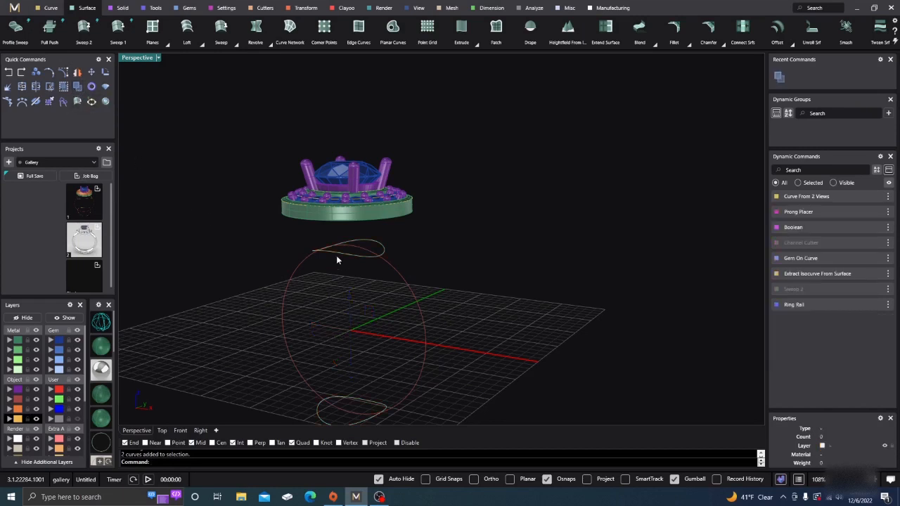
left_click(337, 260)
left_click(496, 28)
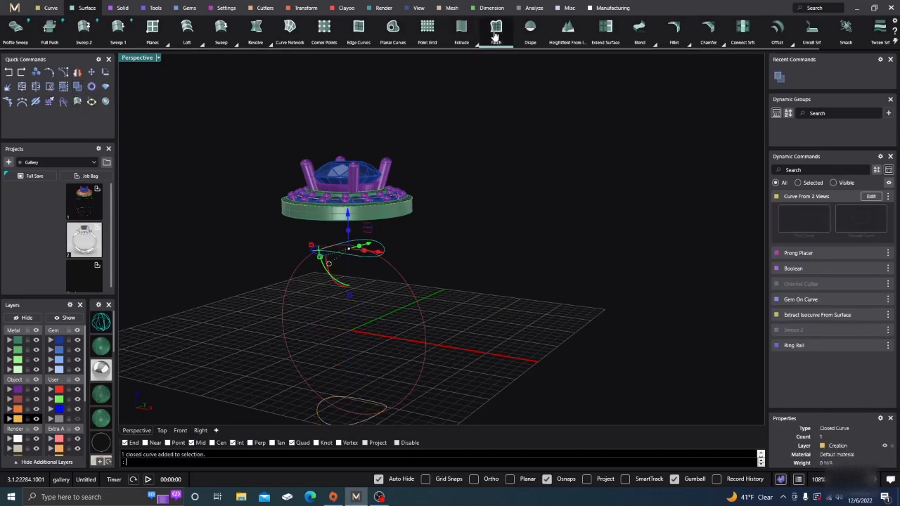
left_click(188, 266)
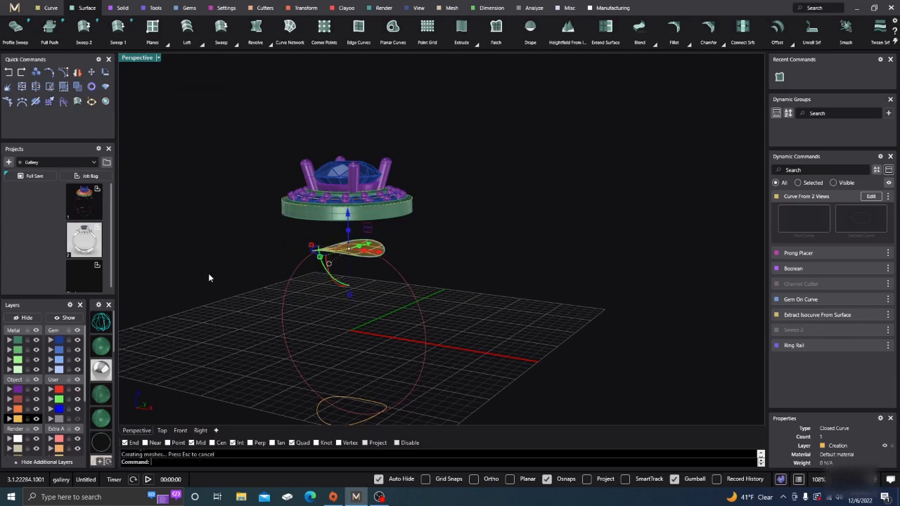
right_click(420, 290)
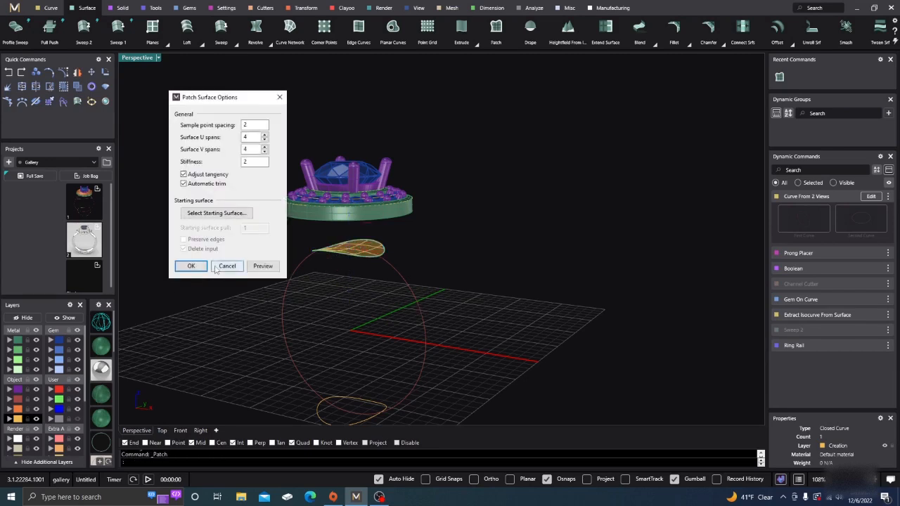
left_click(219, 266)
scroll(379, 254, "up", 6)
left_click(473, 245)
Start a surface blend between the outer bottom edge of the halo and the edge of the patch, accepting the seam points.
right_click_drag(473, 246, 467, 265)
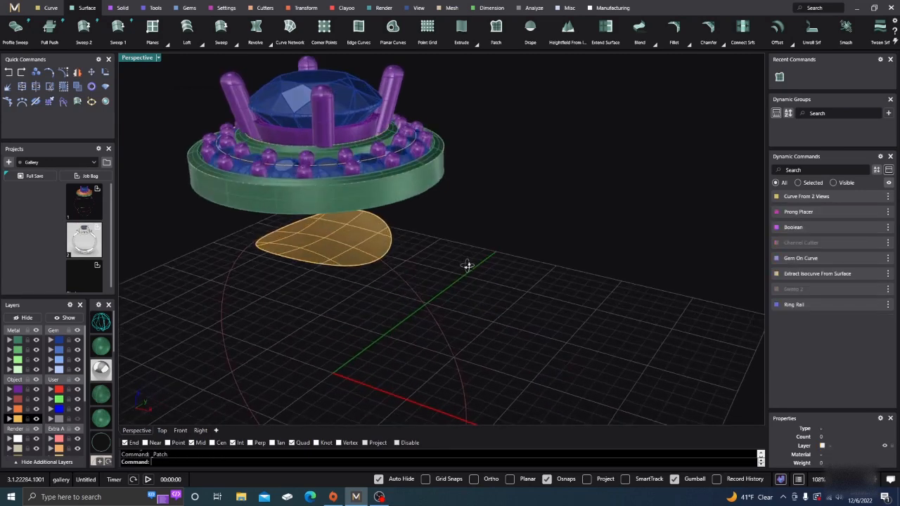
right_click_drag(409, 186, 495, 243)
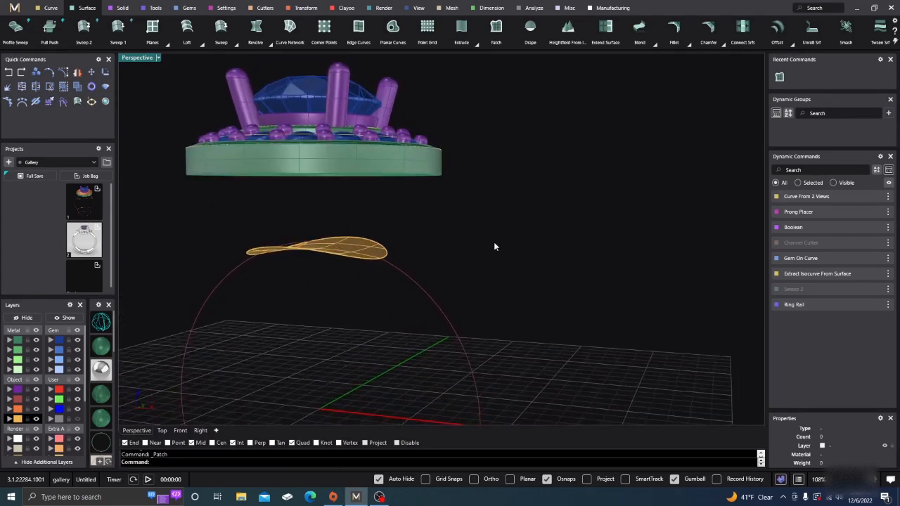
left_click(653, 44)
left_click(673, 65)
right_click_drag(416, 249, 429, 164)
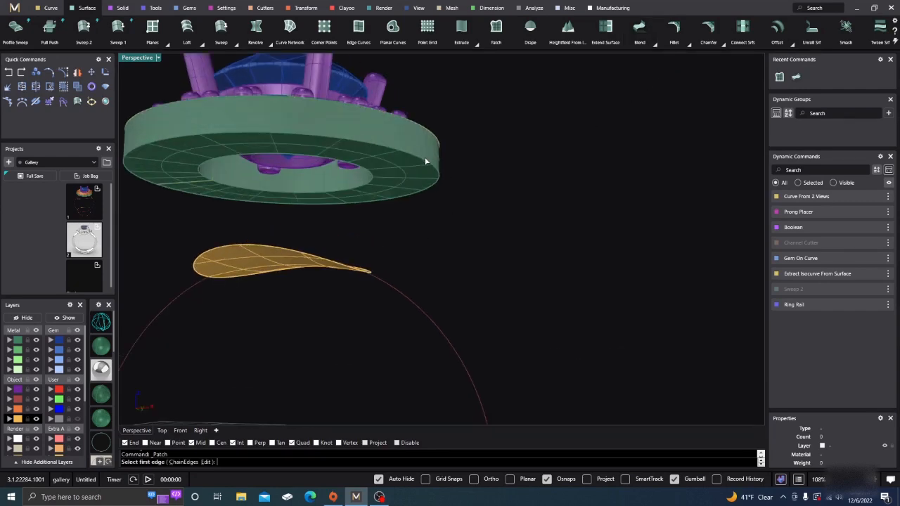
left_click(424, 164)
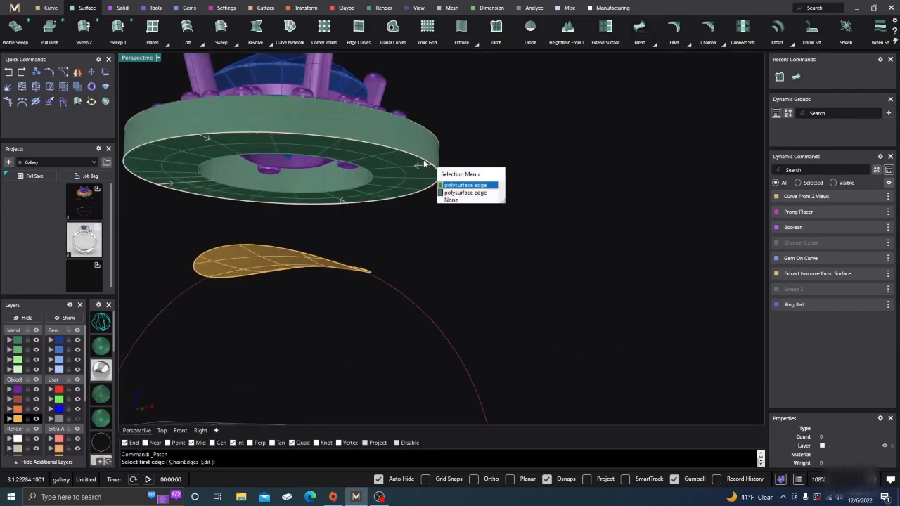
left_click(454, 193)
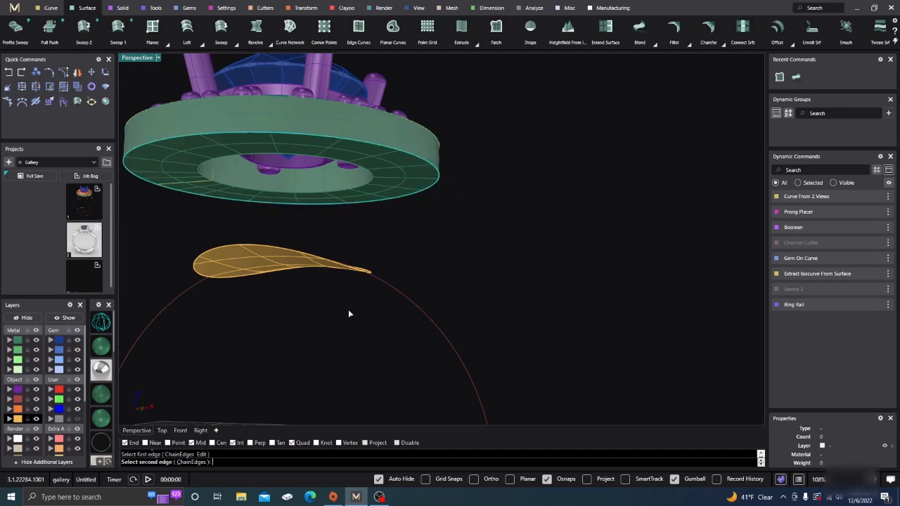
right_click_drag(349, 314, 358, 295)
left_click(350, 280)
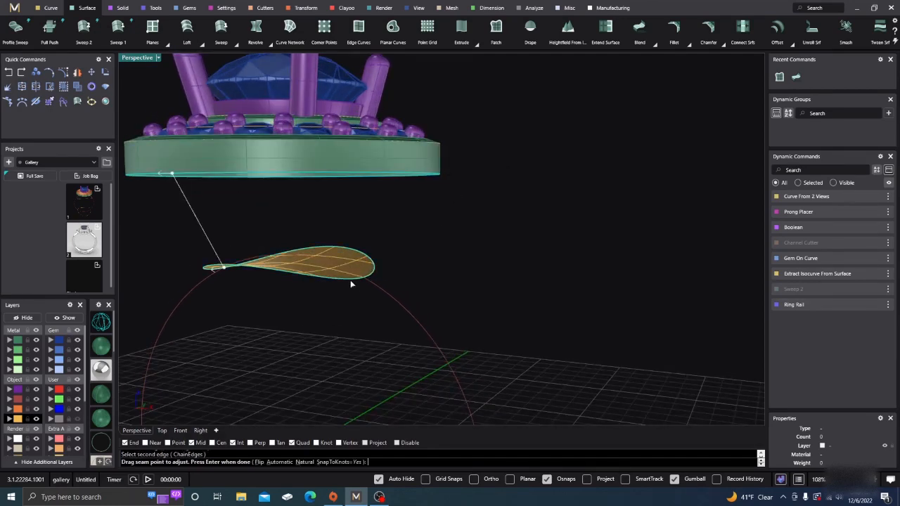
key("Return")
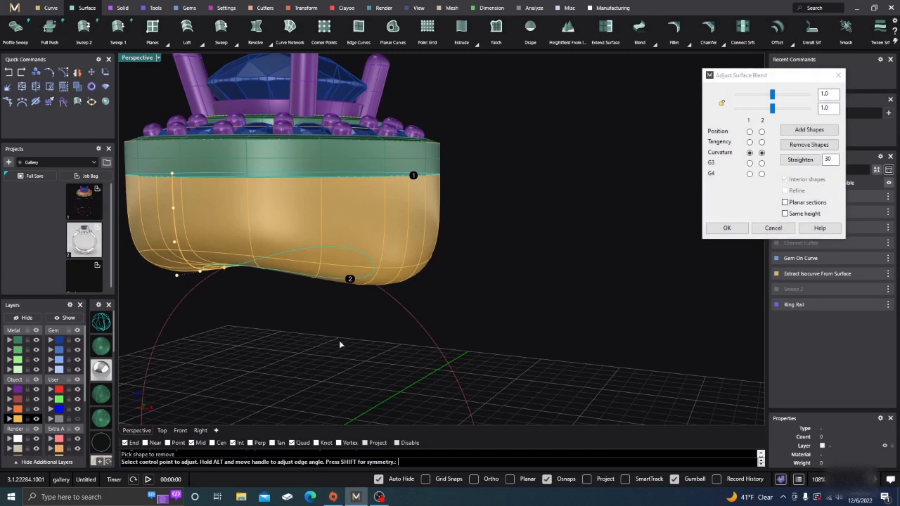
Set both ends of the surface blend to Tangency, lock the bulge values together at 0.59, and create the blend.
left_click(749, 141)
left_click(762, 141)
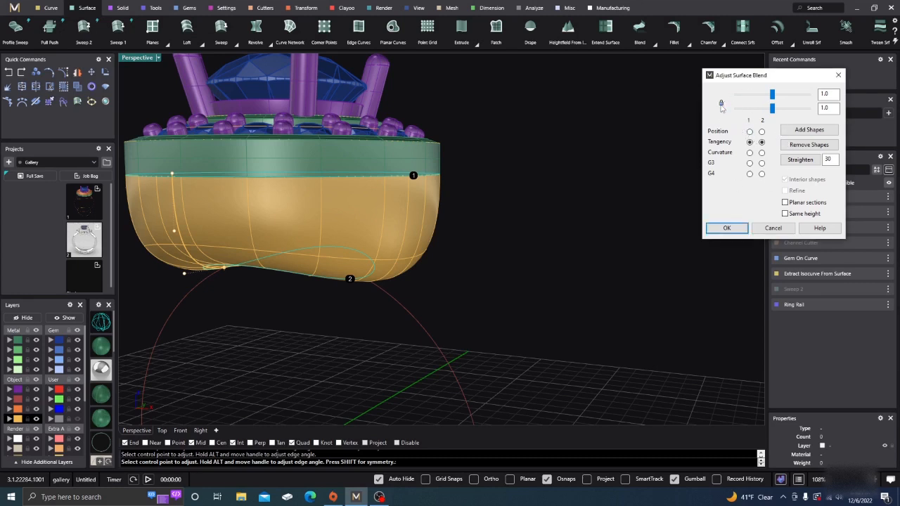
left_click(772, 111)
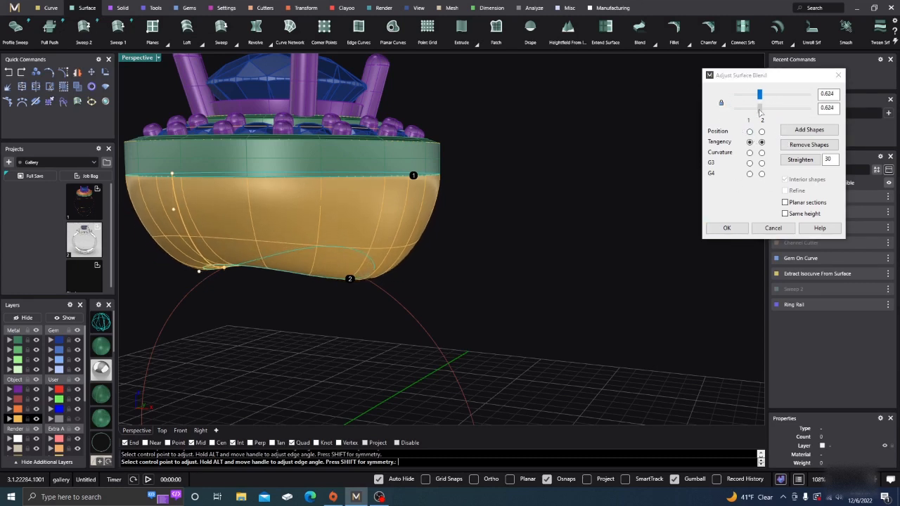
left_click_drag(772, 112, 759, 112)
right_click_drag(544, 303, 454, 296)
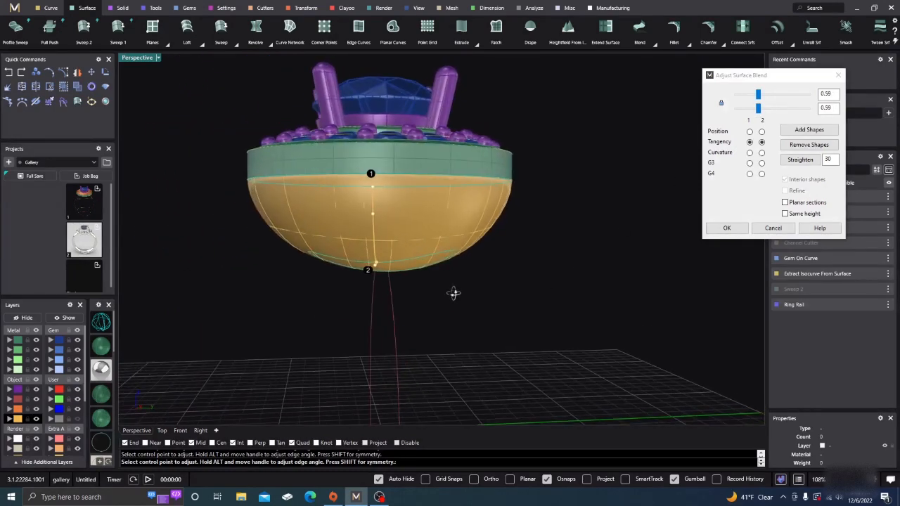
left_click(727, 228)
Move the blend surface under the halo to layer Metal 01.
left_click(337, 246)
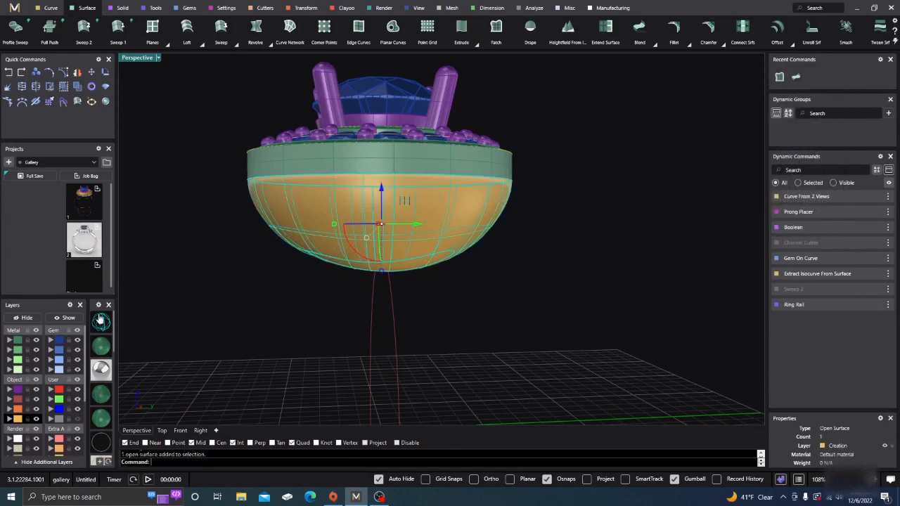
left_click(10, 341)
left_click(271, 296)
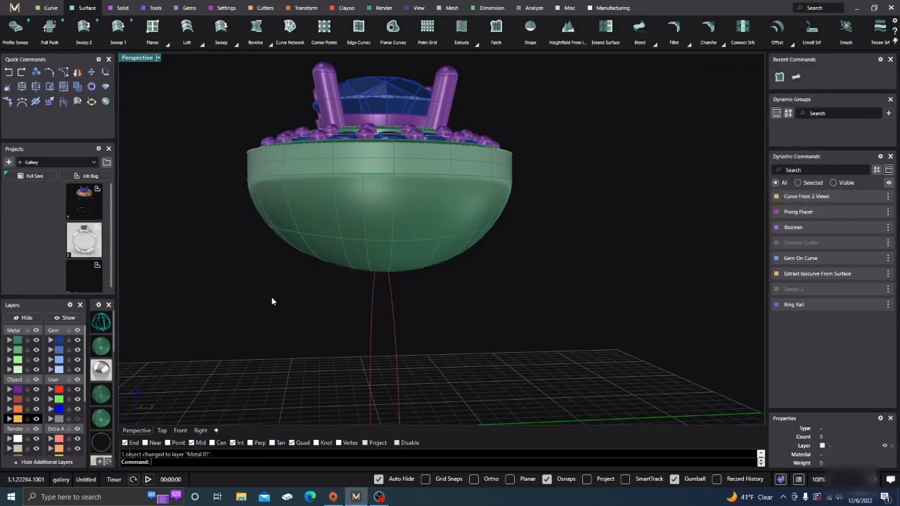
Assign the blend surface under the halo to layer Metal 04 and deselect it.
right_click_drag(271, 296, 376, 277)
left_click(370, 229)
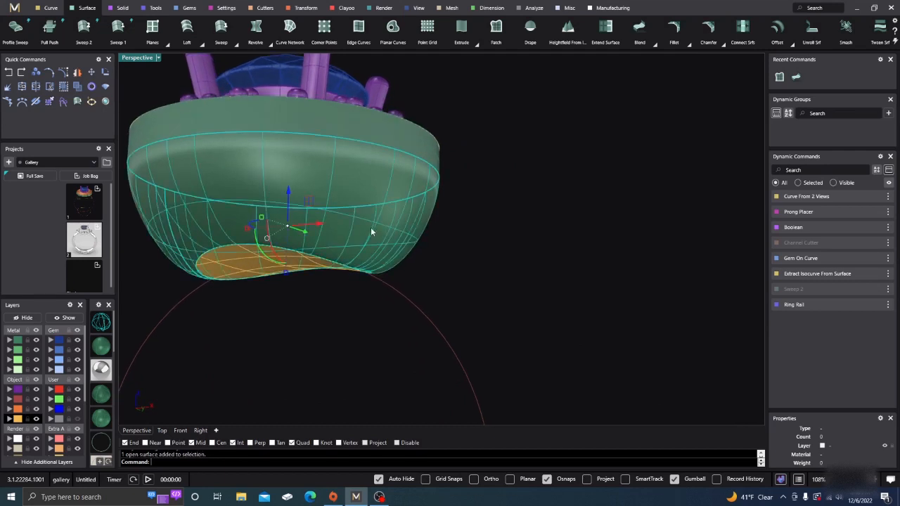
left_click(12, 371)
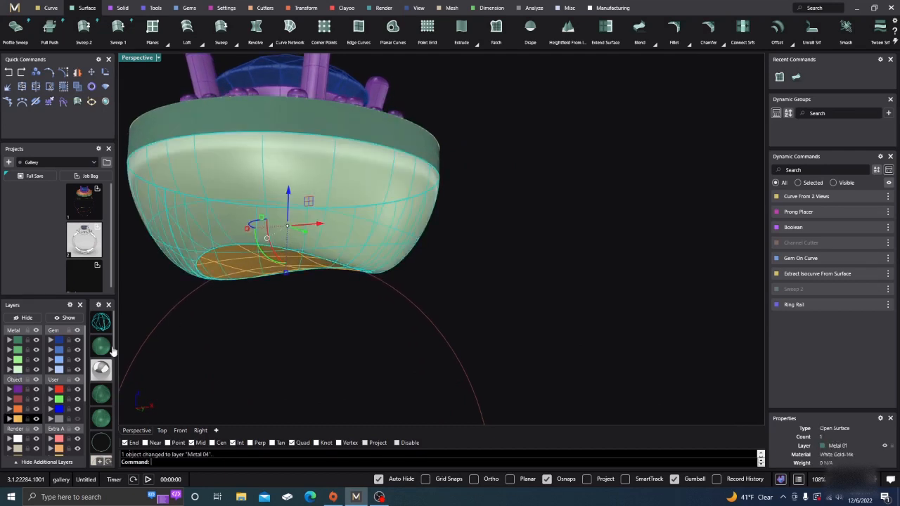
left_click(510, 256)
Move the patch surface at the bottom of the base to the hidden layer User 04.
left_click(263, 273)
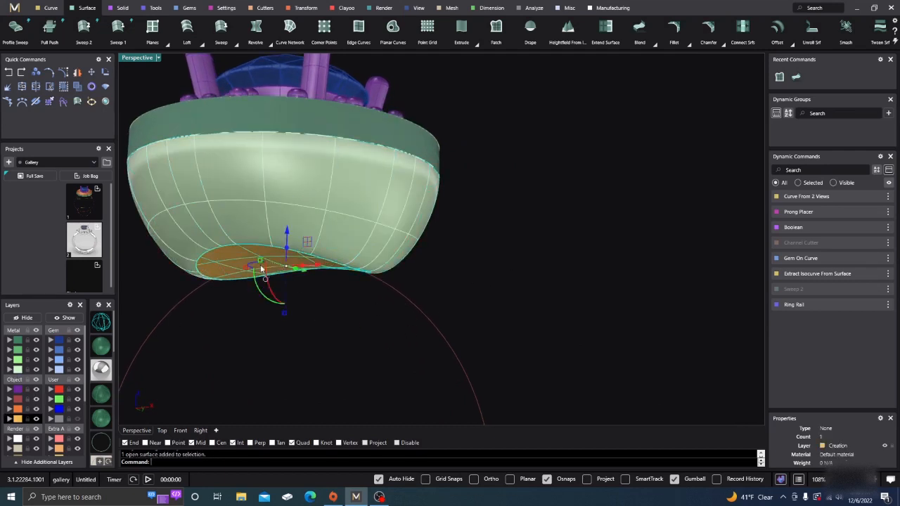
left_click(51, 420)
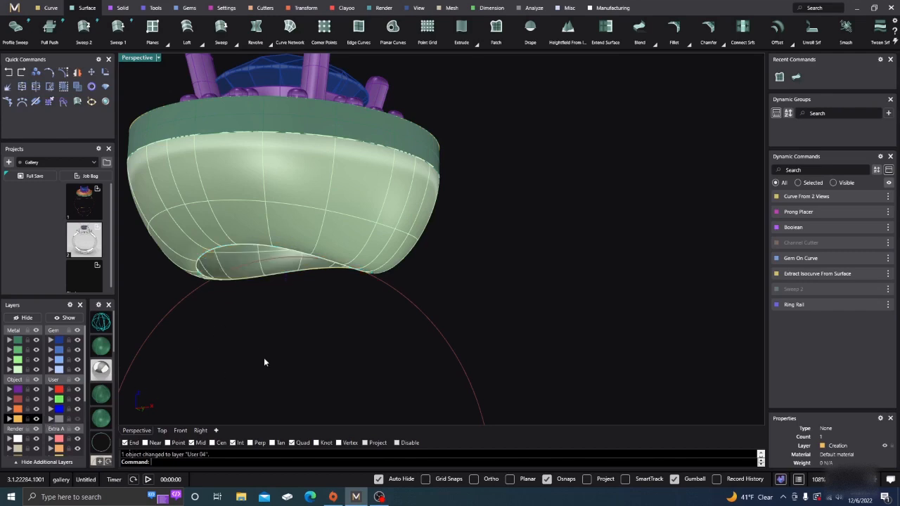
right_click_drag(264, 357, 422, 378)
right_click_drag(367, 311, 365, 241)
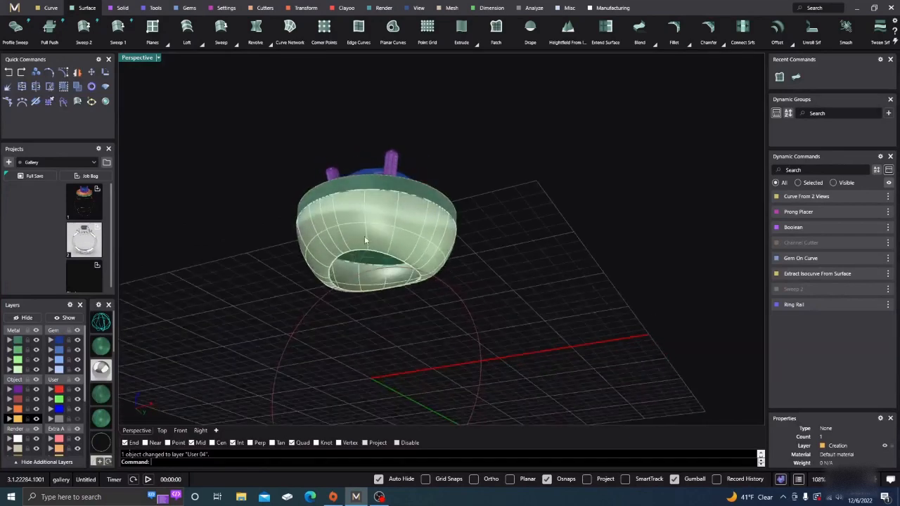
scroll(352, 255, "up", 4)
scroll(352, 255, "down", 6)
right_click_drag(358, 291, 367, 331)
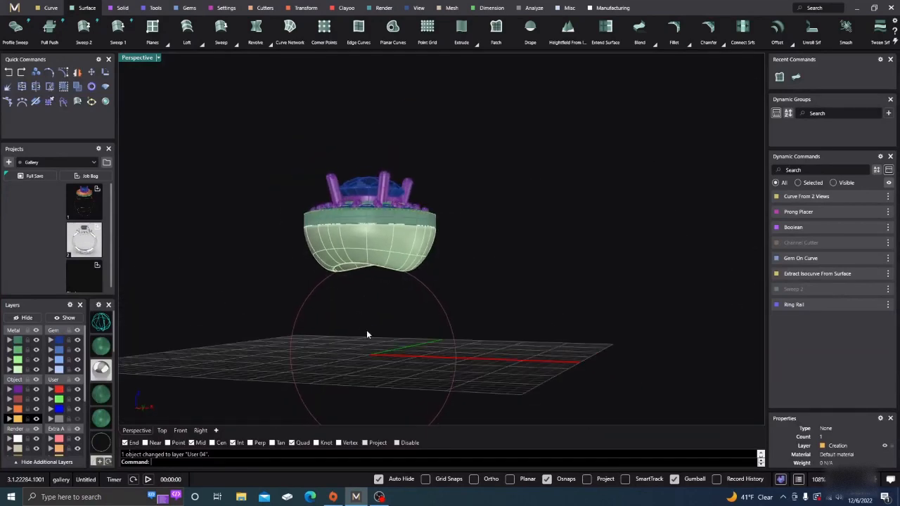
Create a flat base surface with Auto Base from the blend surface under the halo.
left_click(306, 9)
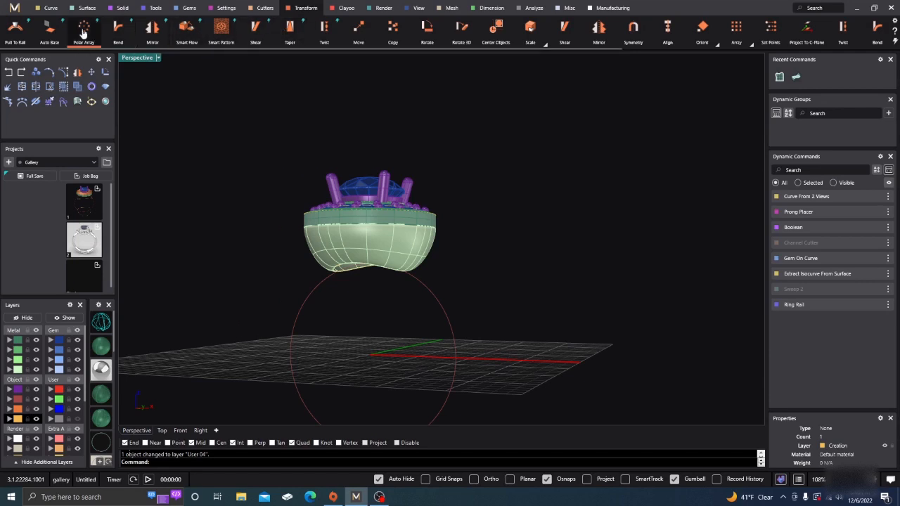
left_click(53, 40)
mouse_move(340, 308)
right_mouse_down()
mouse_move(345, 317)
mouse_move(340, 300)
right_mouse_up()
left_click(384, 239)
right_click(192, 249)
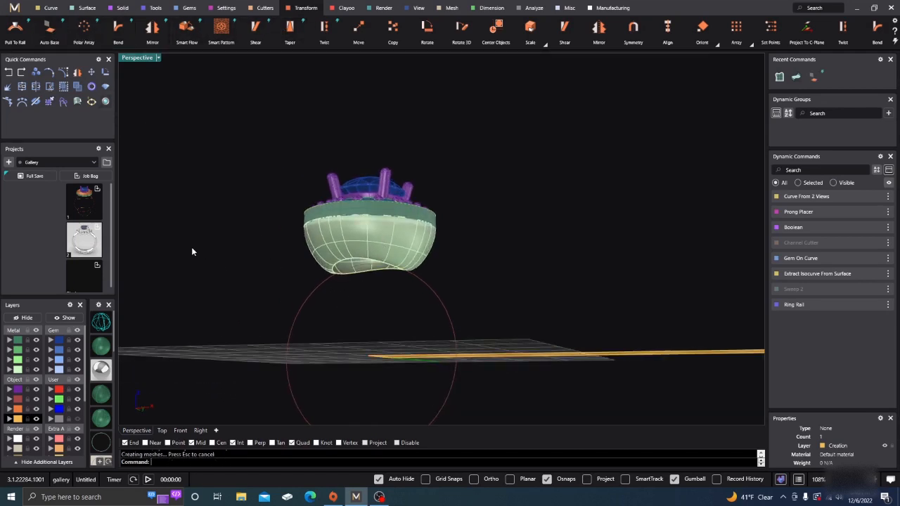
Move the flat base surface behind the ring head along the ground plane and assign it to layer Ground Plane.
right_click_drag(192, 249, 247, 391)
left_click(531, 247)
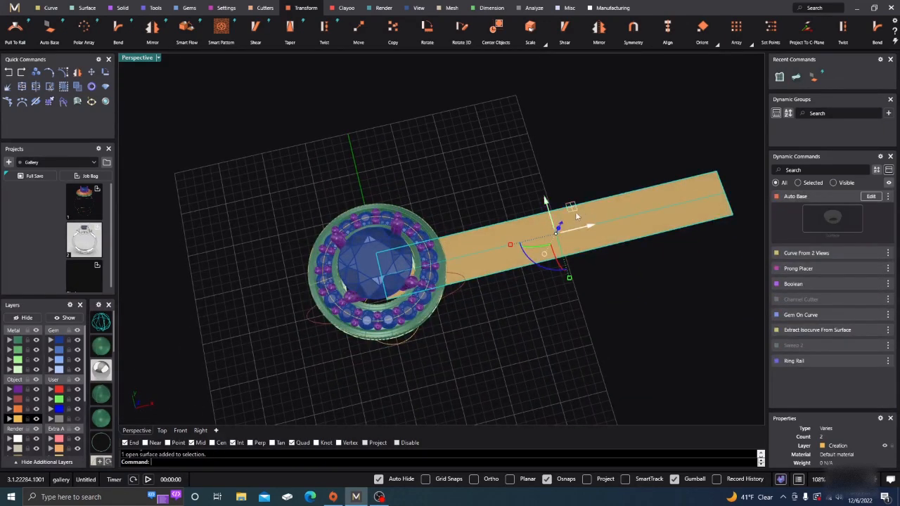
left_click_drag(575, 211, 340, 102)
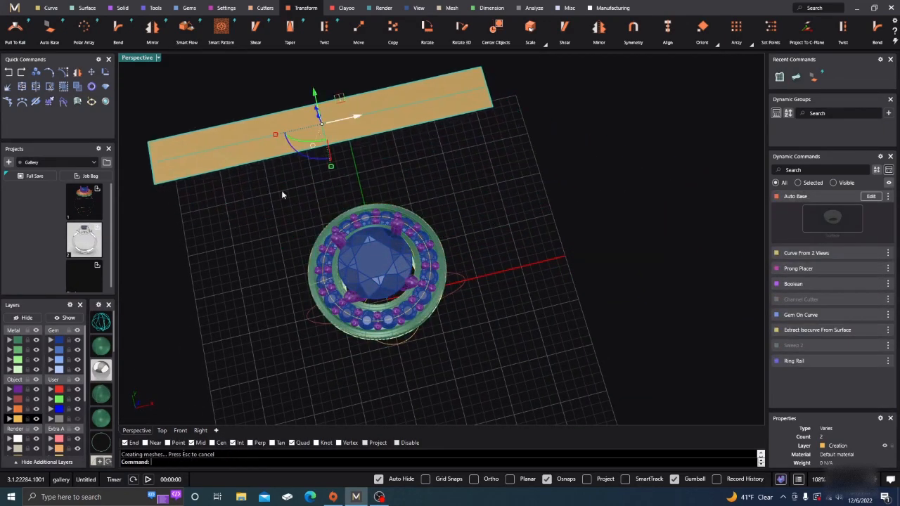
left_click(9, 448)
left_click(181, 283)
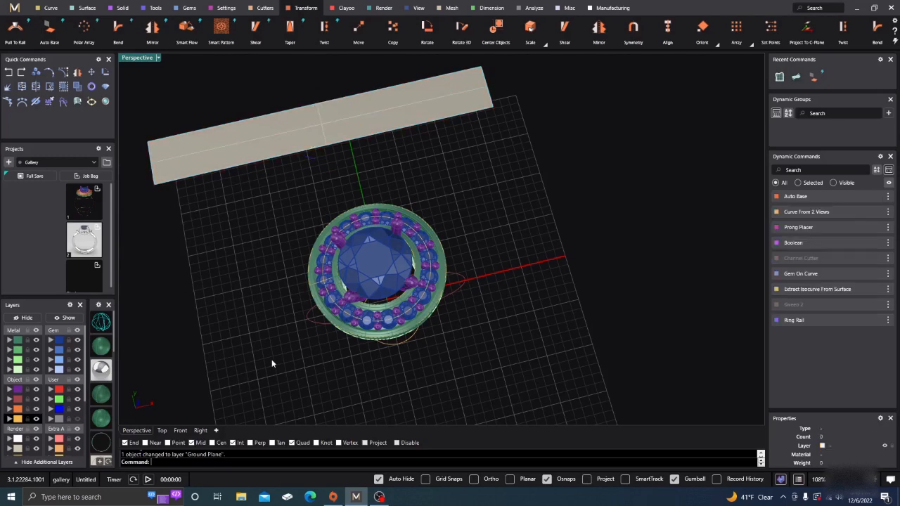
Draw a line along the middle of the flat base surface between its two short edges and select it.
scroll(469, 339, "down", 4)
right_click_drag(469, 339, 453, 353)
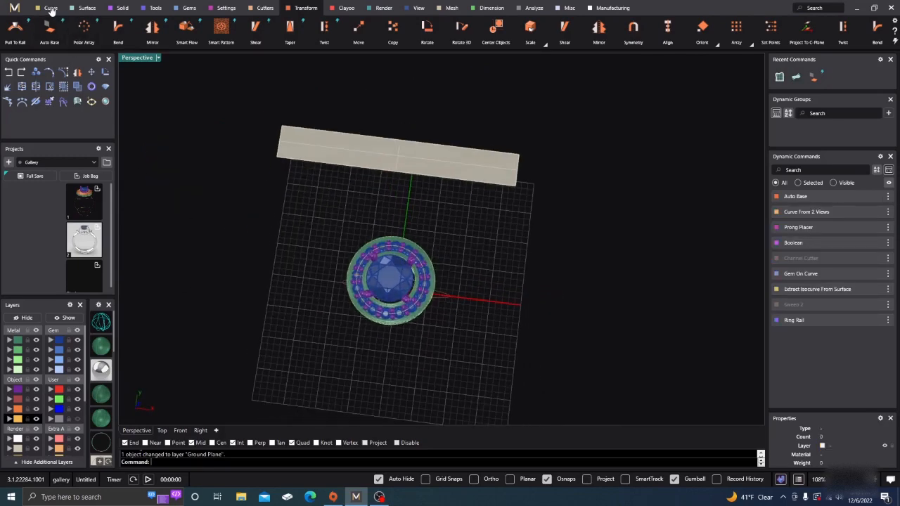
left_click(48, 8)
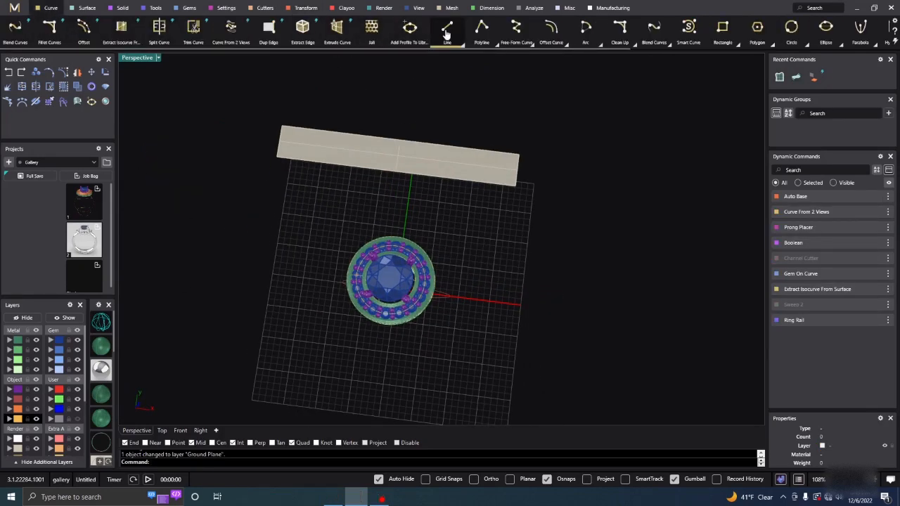
left_click(446, 28)
left_click(289, 144)
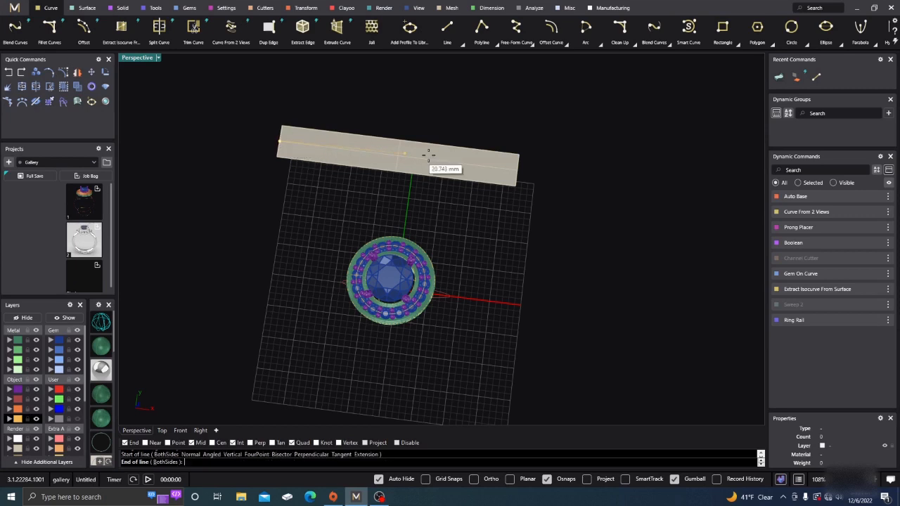
left_click(355, 151)
left_click(381, 175)
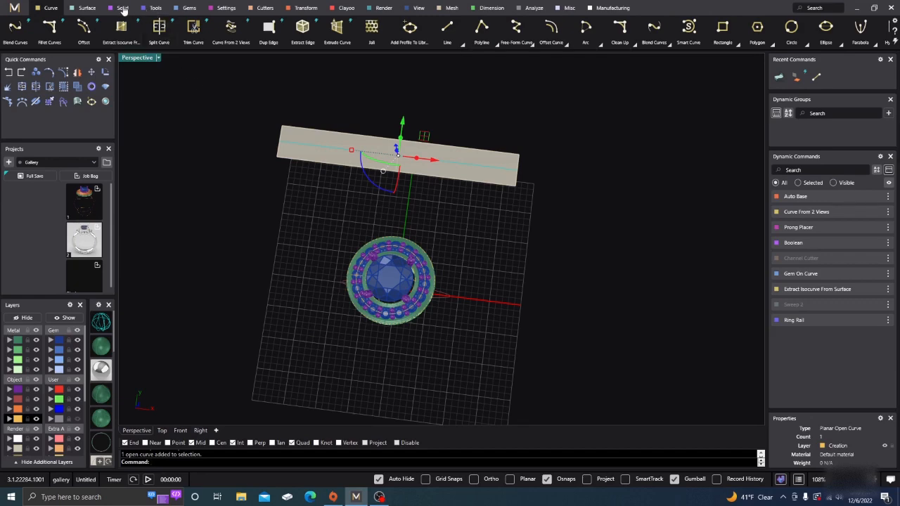
Start Object On Curve along the centre line and choose the library ornament Setting Decco 2.
left_click(123, 8)
left_click(165, 29)
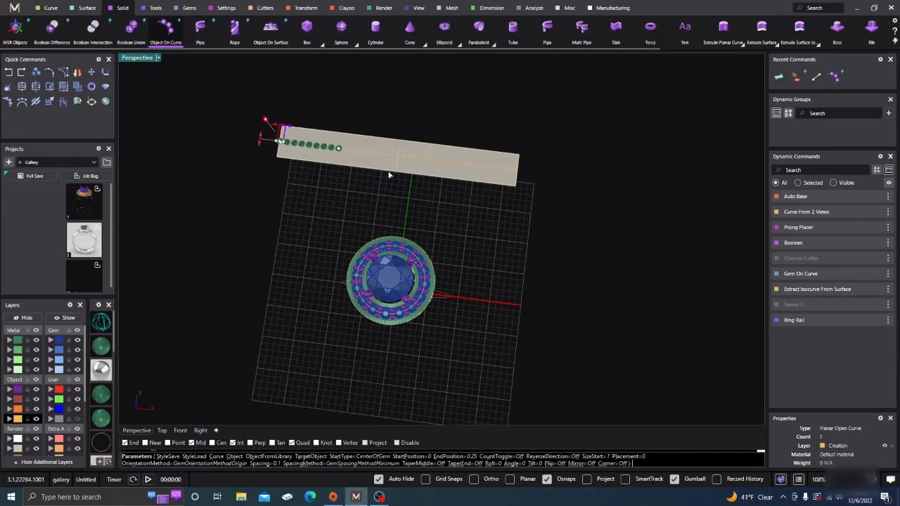
left_click(874, 255)
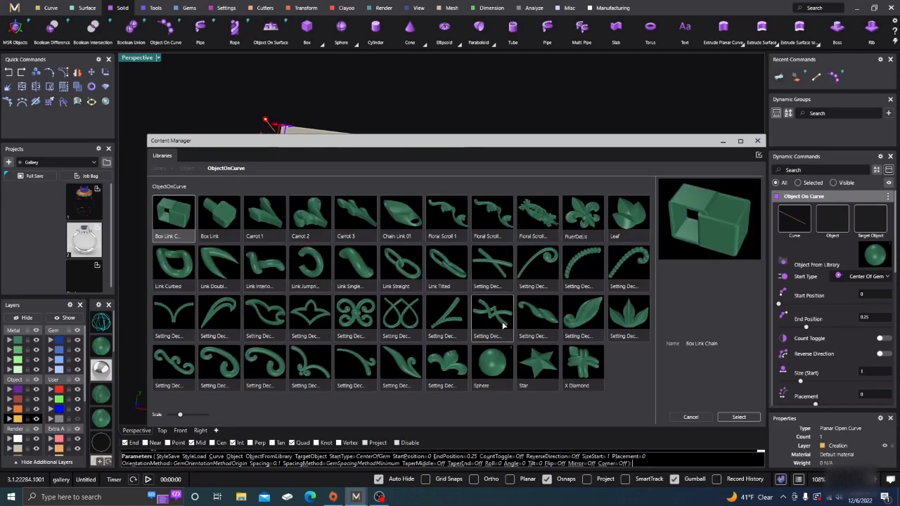
left_click(498, 318)
left_click(739, 417)
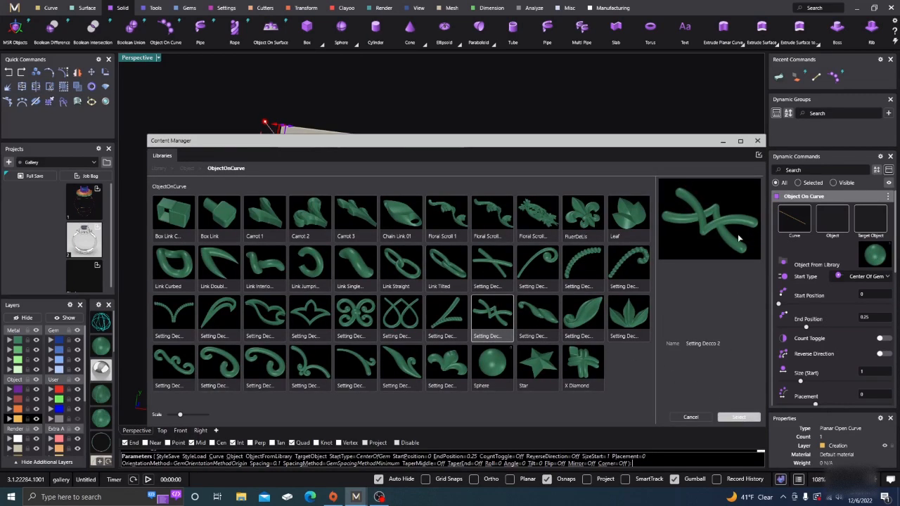
left_click(758, 142)
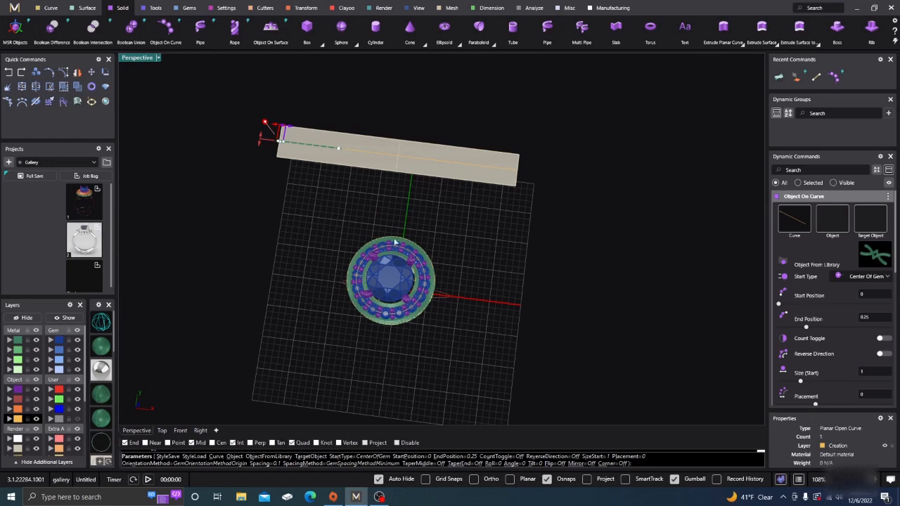
Set the flat base surface as the target object for the Object On Curve ornaments.
left_click(162, 430)
scroll(387, 303, "down", 5)
scroll(406, 330, "up", 5)
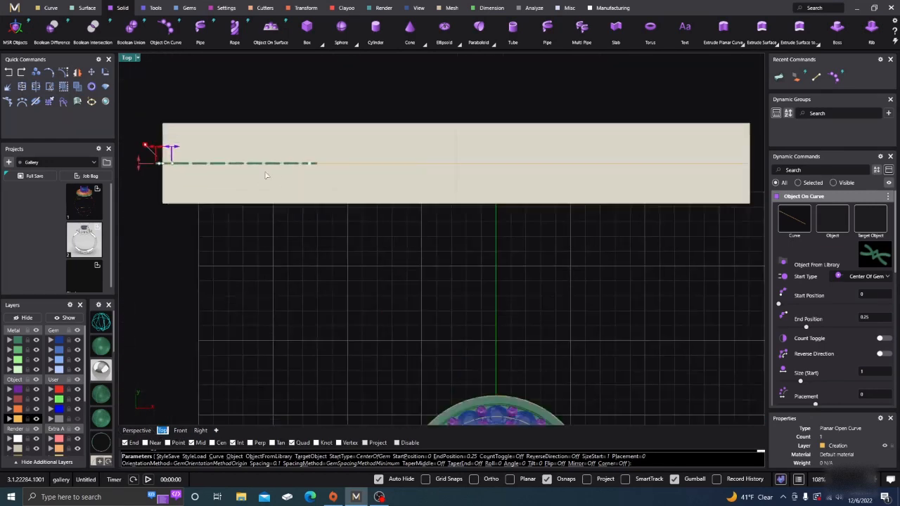
left_click(876, 224)
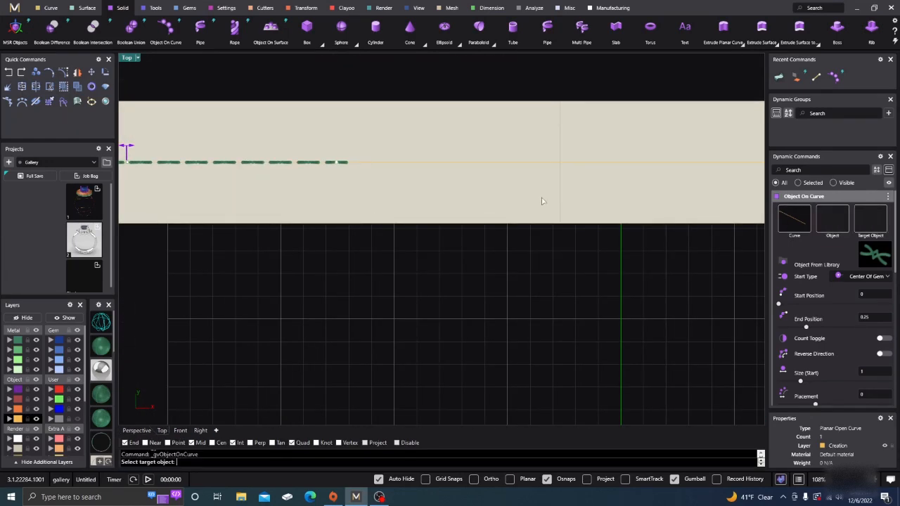
scroll(486, 311, "down", 2)
scroll(217, 215, "up", 8)
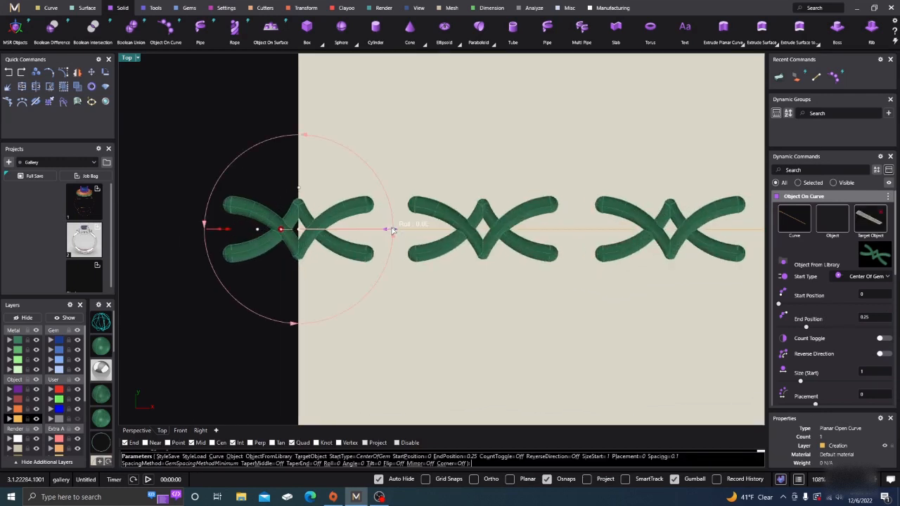
Roll the ornaments to -90 and spread them along the line from start position 0.005 to end position 0.998.
left_click_drag(392, 231, 298, 318)
scroll(221, 273, "down", 3)
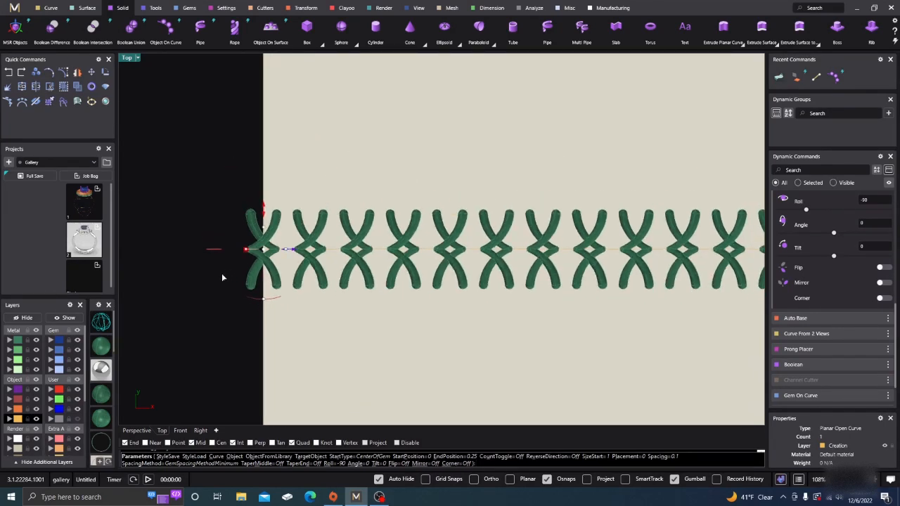
left_click_drag(272, 256, 275, 258)
scroll(206, 289, "down", 4)
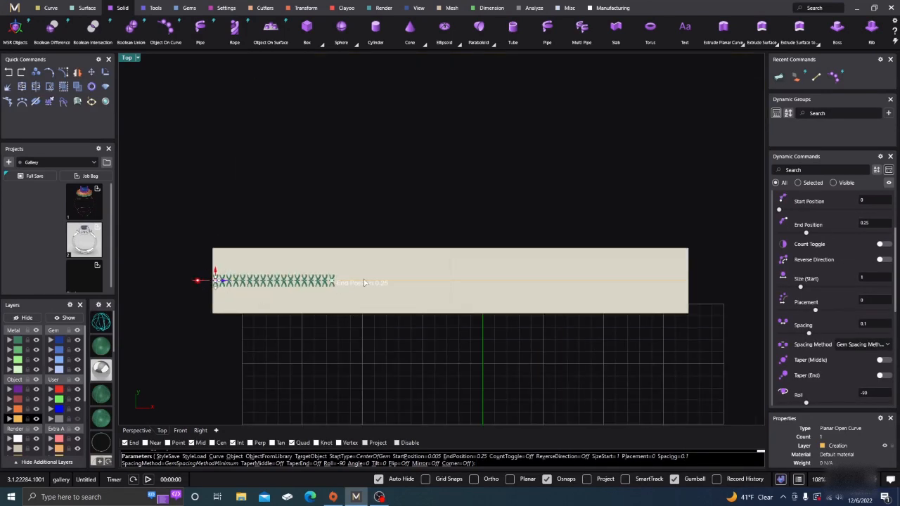
left_click_drag(335, 282, 690, 283)
scroll(214, 278, "up", 5)
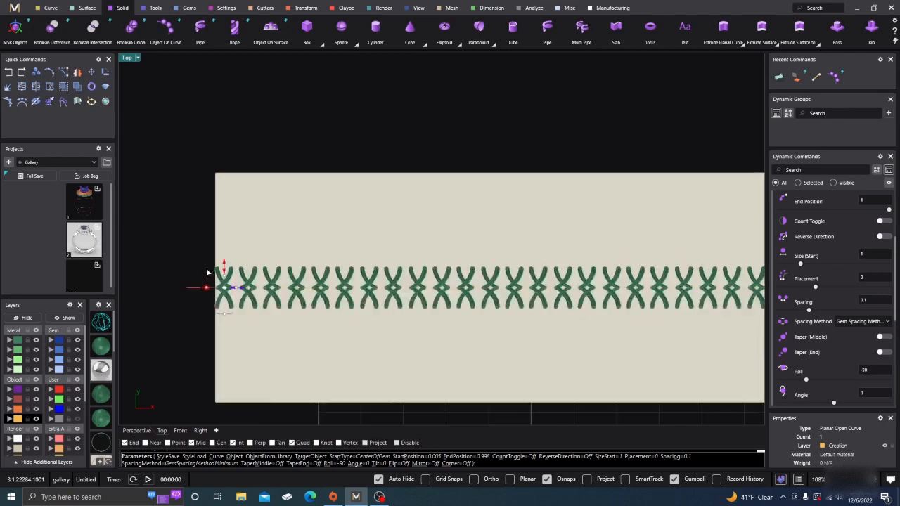
scroll(239, 288, "down", 5)
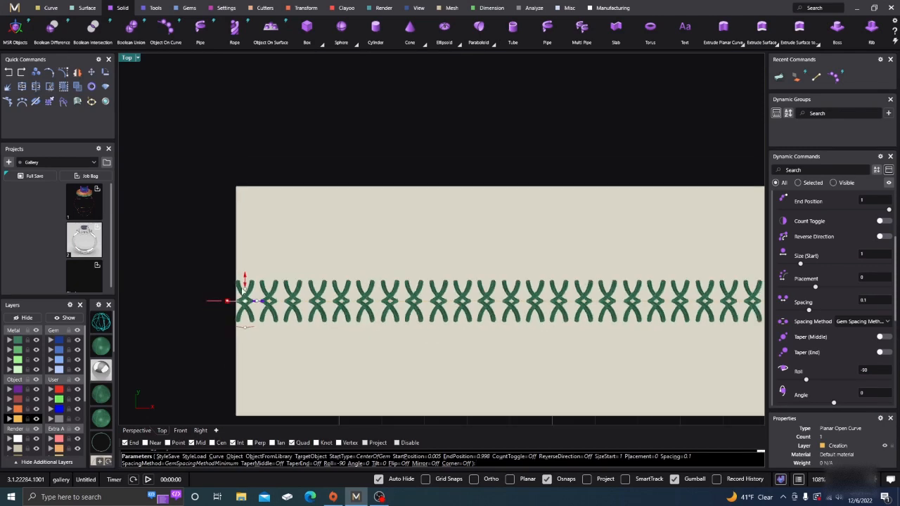
Enlarge the ornaments to a start size of 5.7 so they span the strip's full width.
left_click_drag(248, 269, 250, 117)
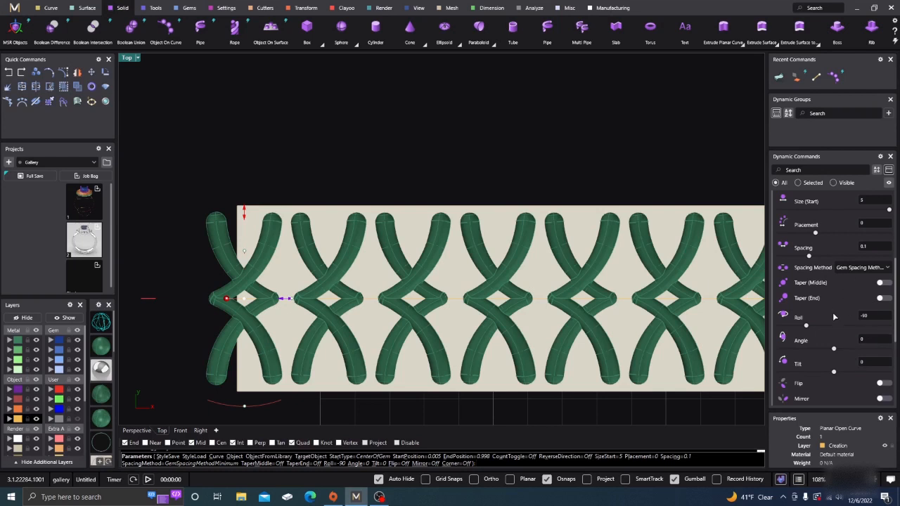
scroll(858, 289, "up", 1)
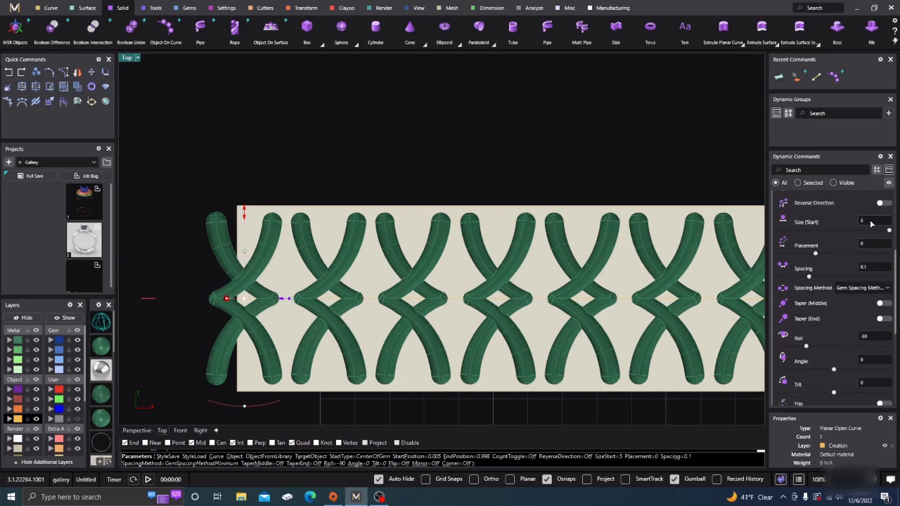
left_click(871, 223)
key("Tab")
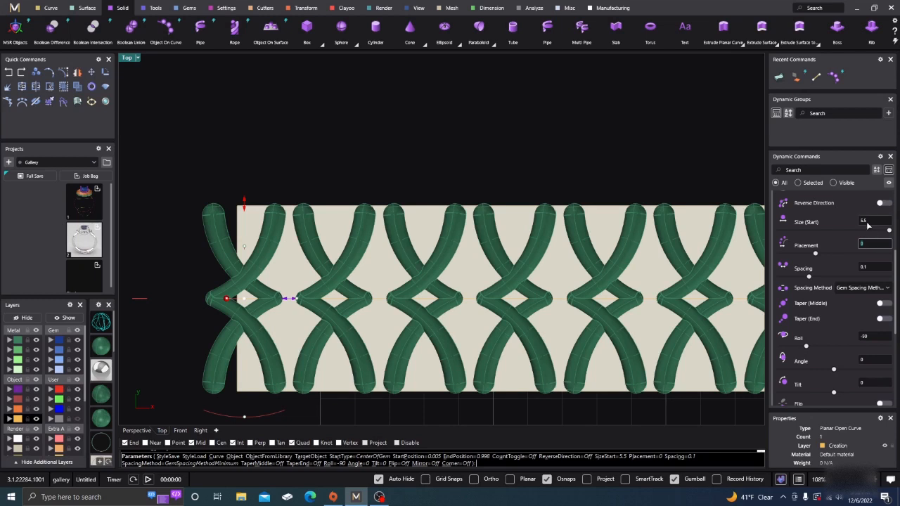
left_click(869, 222)
type("5")
key("Tab")
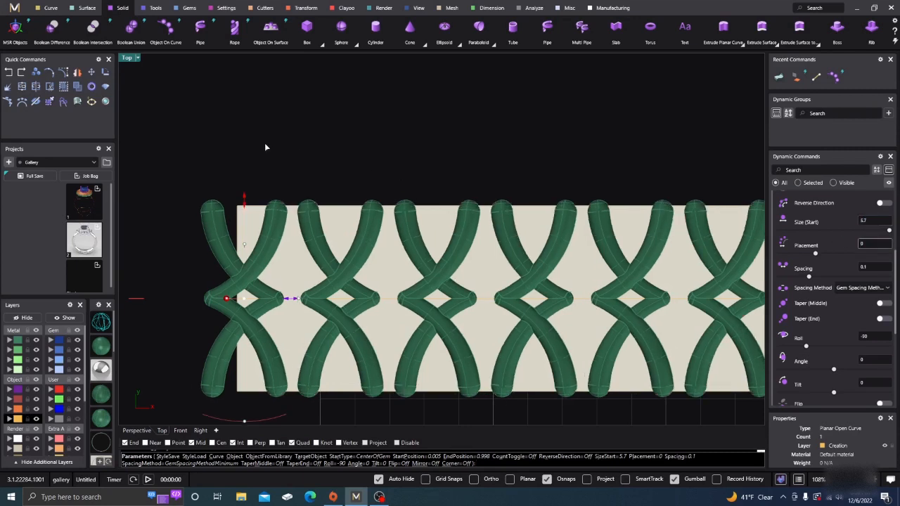
Set the ornament spacing to -0.46 so neighbouring pieces overlap.
scroll(291, 304, "up", 2)
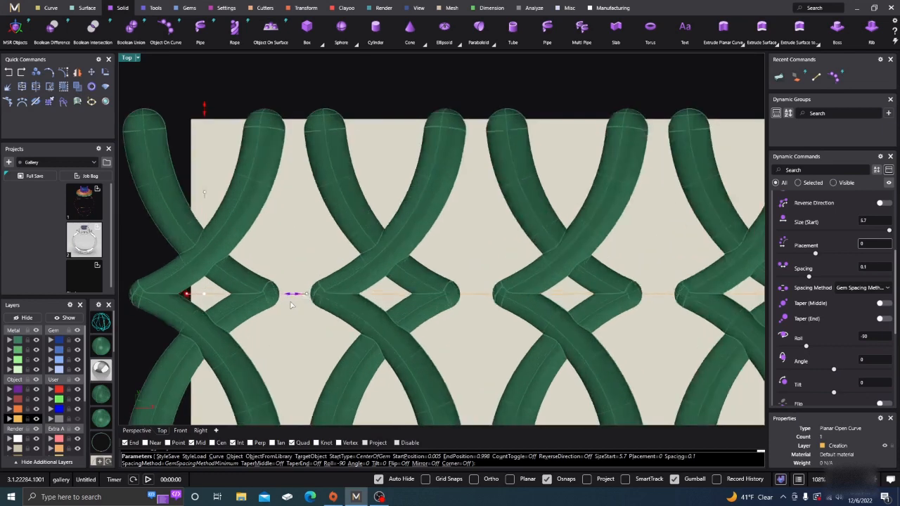
left_click_drag(291, 297, 255, 294)
scroll(348, 246, "down", 10)
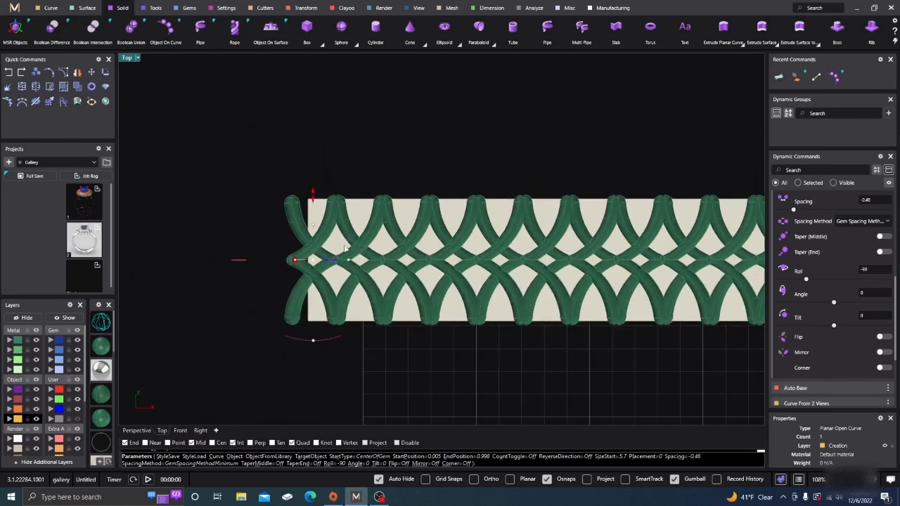
Adjust the ornaments' start position to 0.025 and end position to 0.976, and finish Object On Curve.
right_click_drag(448, 331, 389, 325)
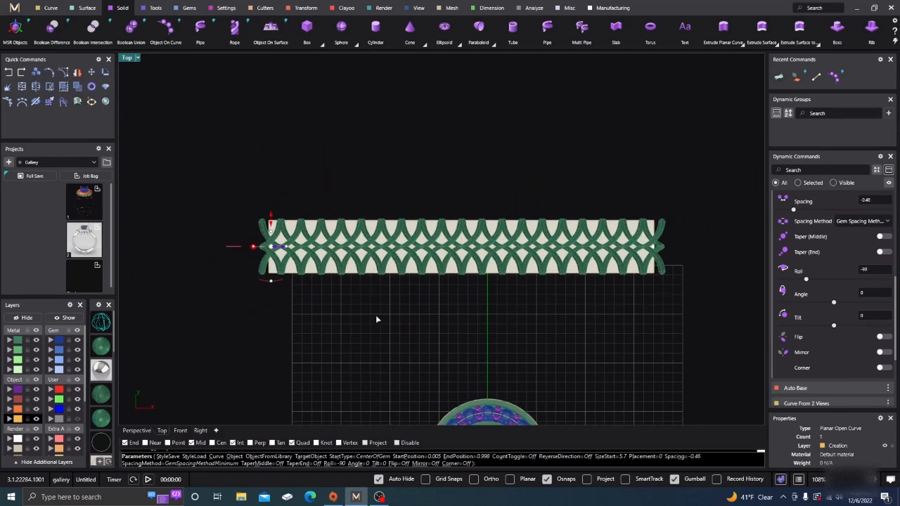
scroll(276, 255, "up", 8)
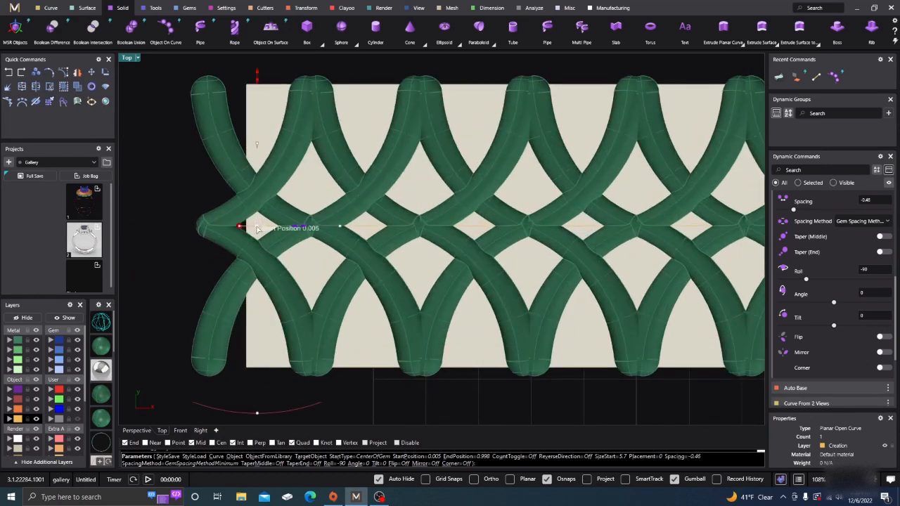
left_click_drag(265, 230, 300, 235)
scroll(204, 278, "down", 6)
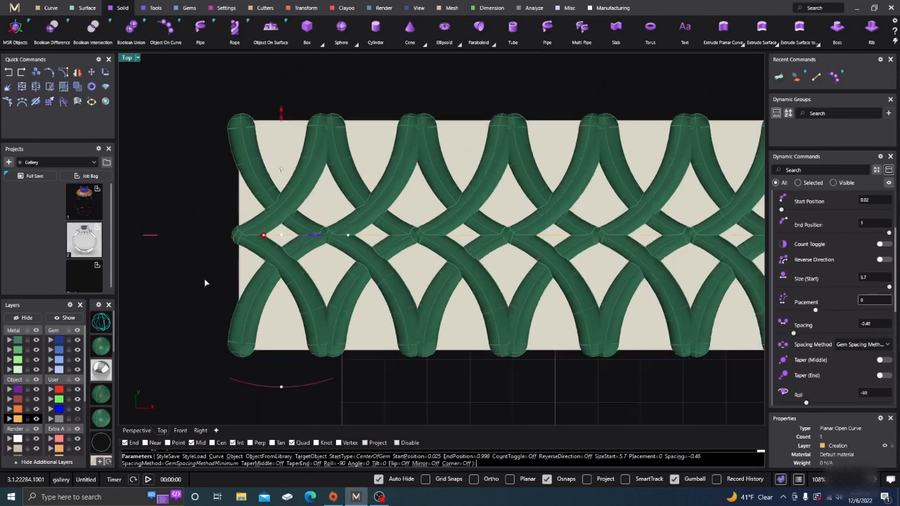
scroll(640, 302, "up", 3)
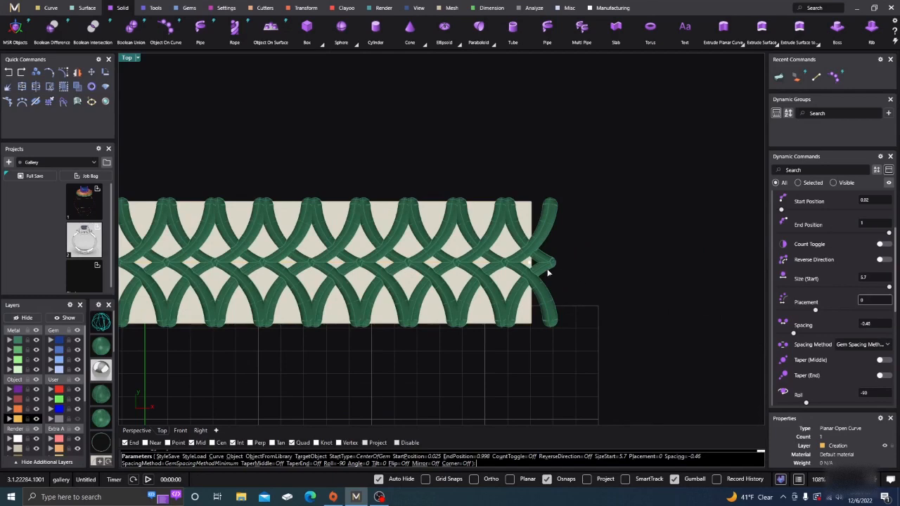
scroll(548, 273, "up", 3)
left_click_drag(510, 256, 464, 257)
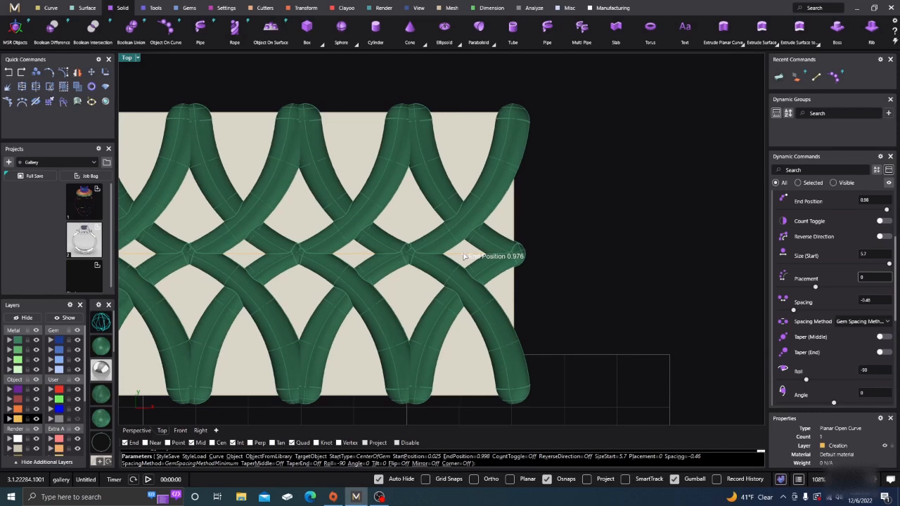
right_click(580, 260)
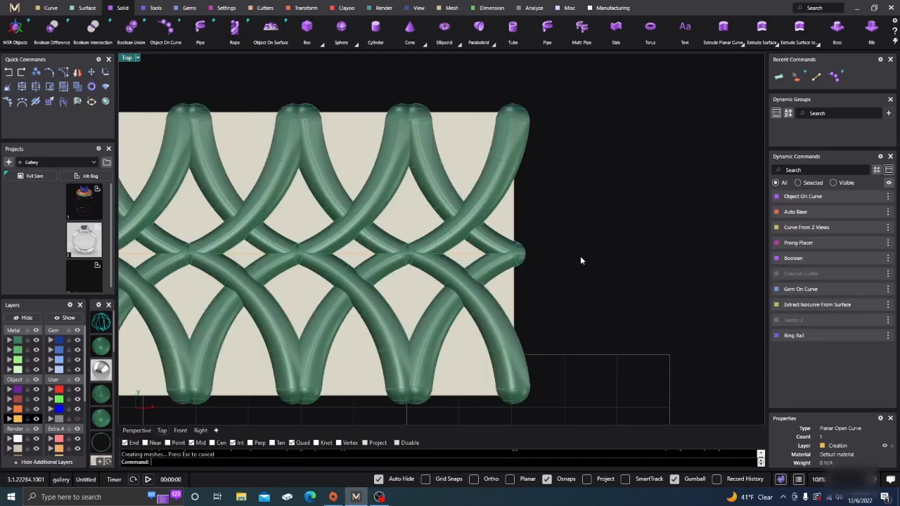
Set up Smart Flow with the flat base surface as the base and the blend surface under the halo as the destination.
scroll(580, 260, "down", 12)
scroll(580, 260, "down", 5)
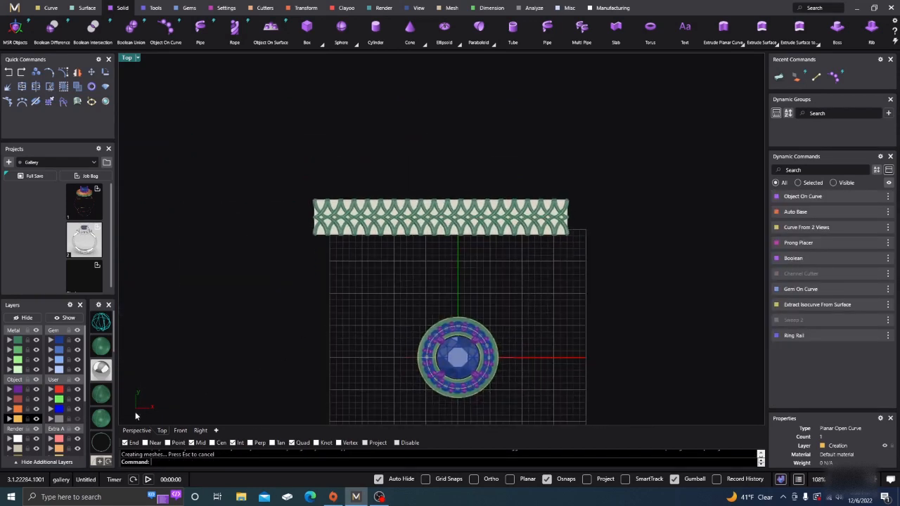
left_click(136, 432)
right_click_drag(251, 361, 284, 275)
scroll(284, 275, "up", 4)
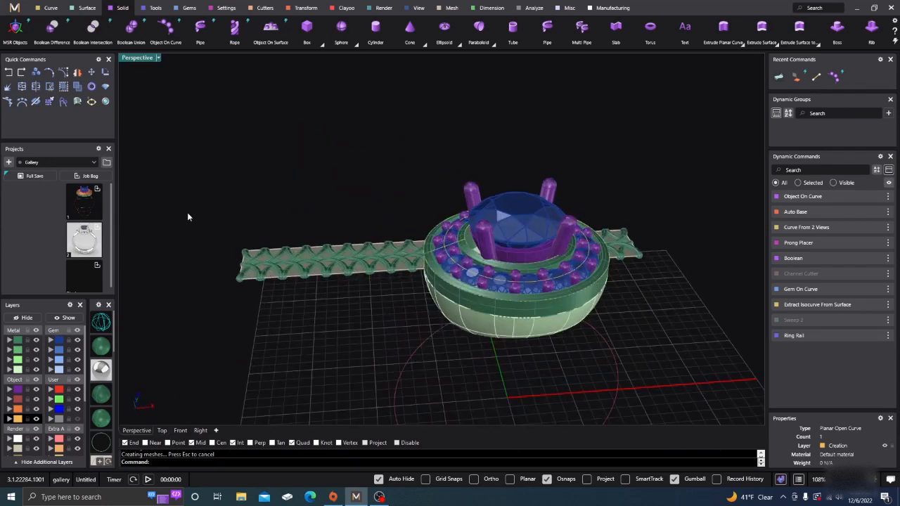
left_click(304, 9)
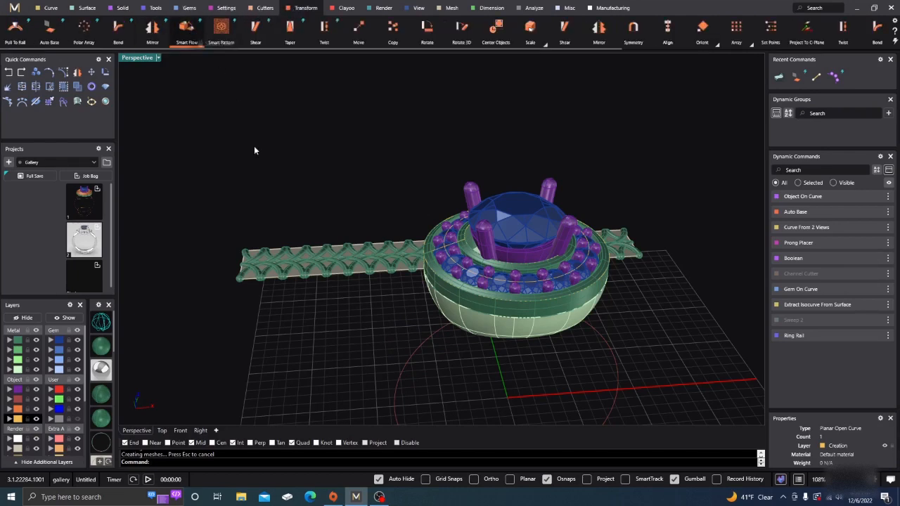
scroll(256, 296, "up", 3)
left_click(237, 260)
scroll(221, 184, "down", 5)
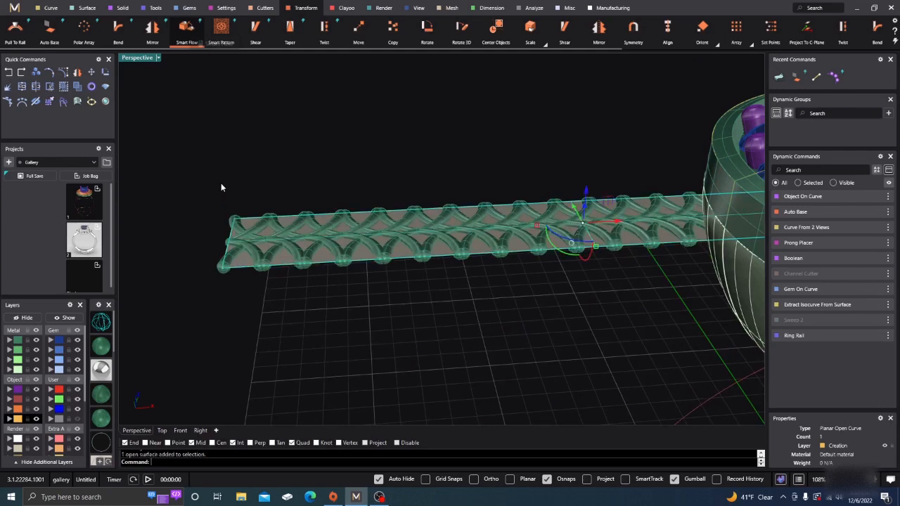
right_click_drag(336, 275, 360, 264)
scroll(346, 241, "up", 3)
left_click(349, 201)
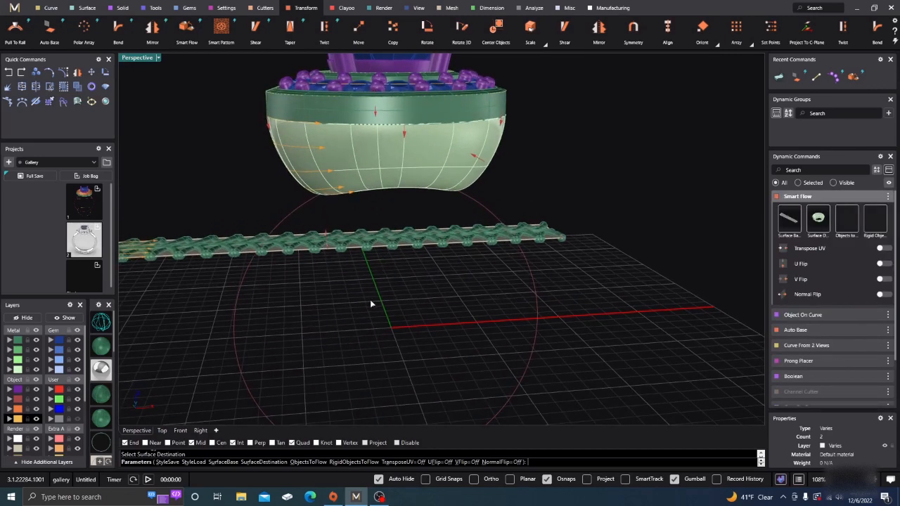
Pick the row of ornaments on the flat base surface as the objects to flow in Smart Flow.
right_click_drag(372, 304, 398, 225)
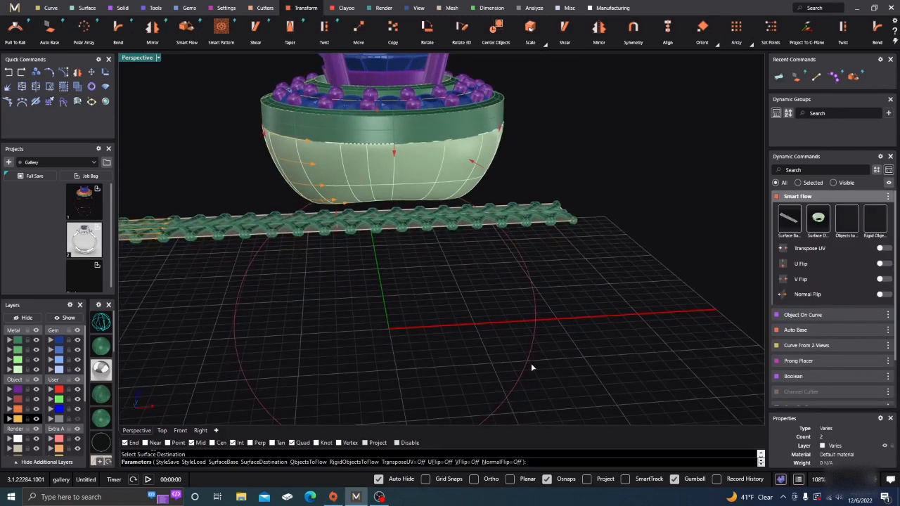
right_click_drag(531, 367, 641, 303)
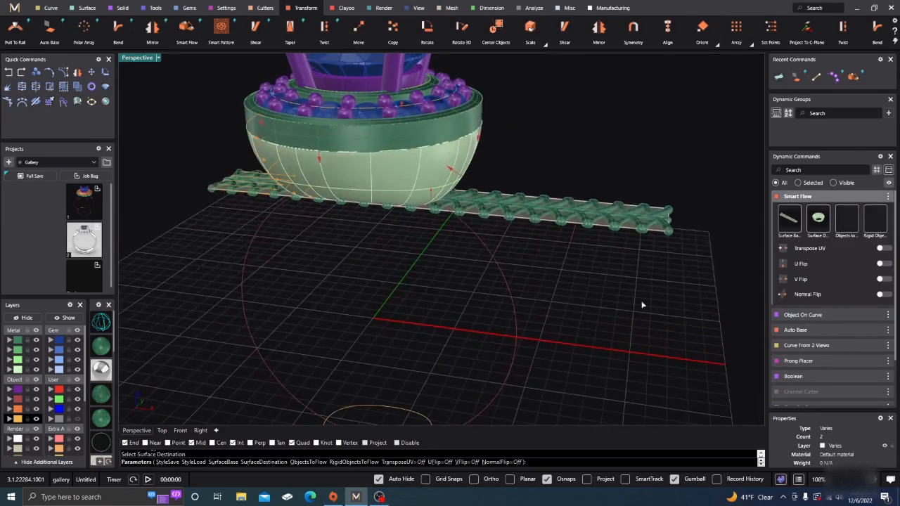
left_click(836, 226)
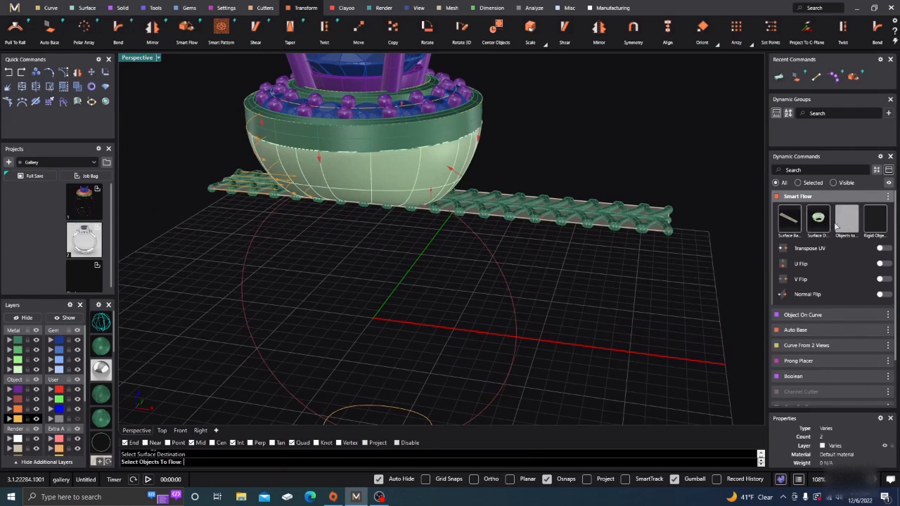
left_click(662, 226)
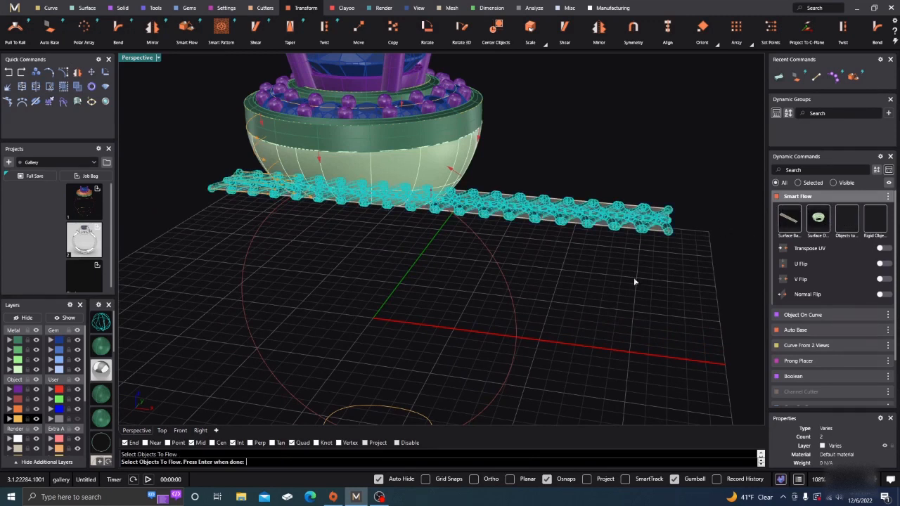
key("Return")
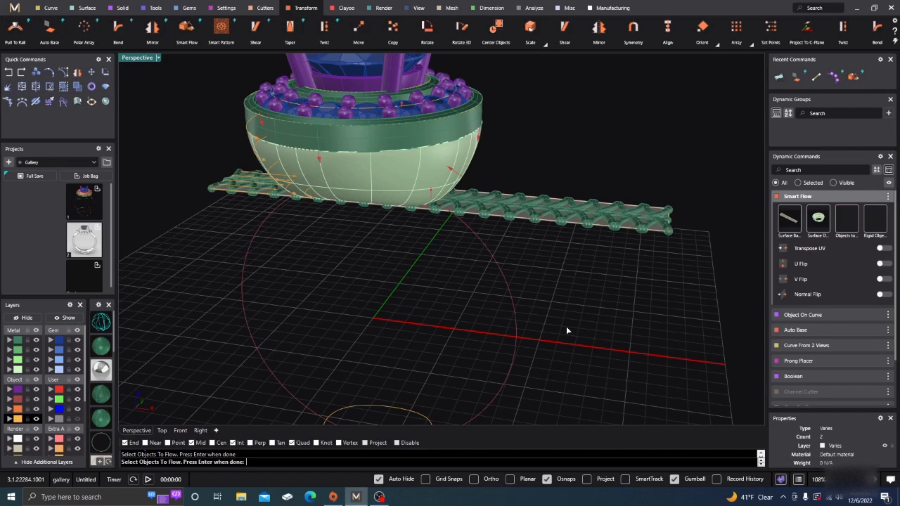
key("Return")
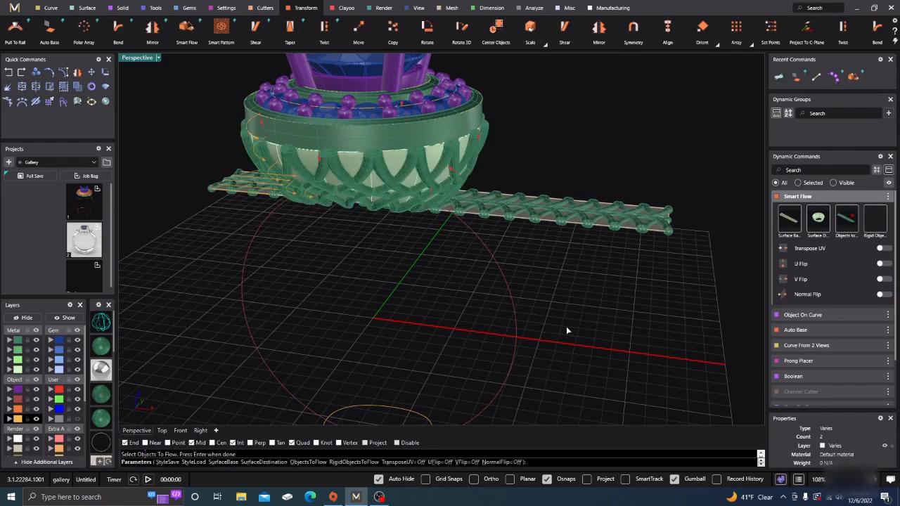
Review the flowed ornaments up close and from the front, and finish Smart Flow with all flip options off.
right_click_drag(567, 330, 537, 347)
scroll(458, 160, "up", 7)
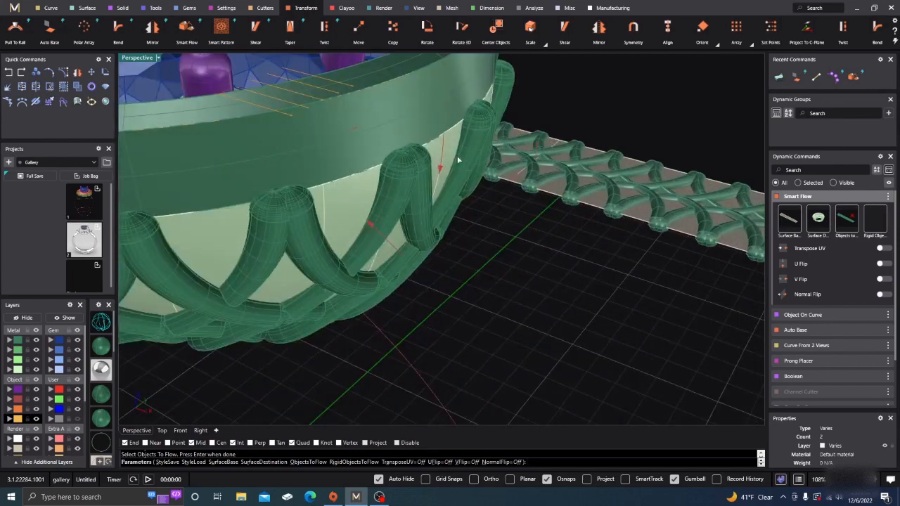
scroll(454, 162, "down", 6)
right_click_drag(452, 162, 506, 132)
left_click(180, 431)
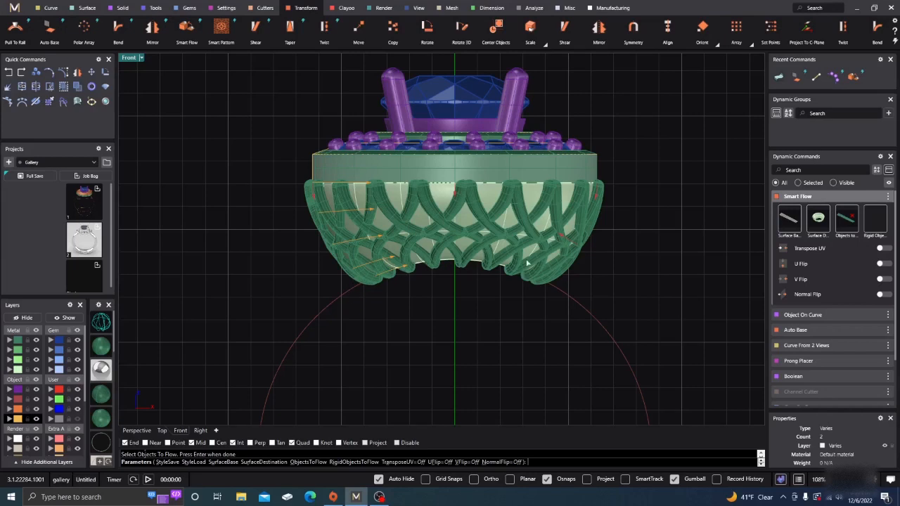
key("Return")
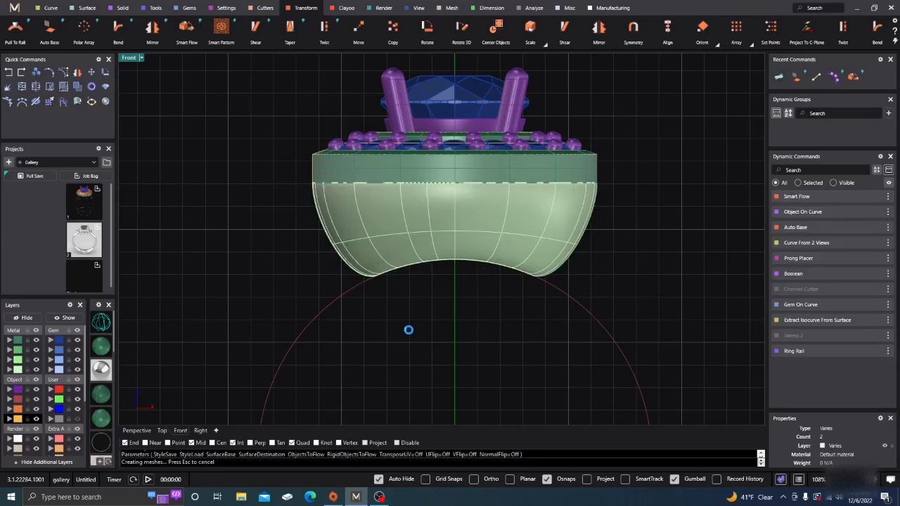
Try to shorten the blend surface vertically with Scale 1D in the Front view, using the midpoint of its upper edge as the base point.
right_click_drag(445, 331, 415, 339)
left_click(437, 228)
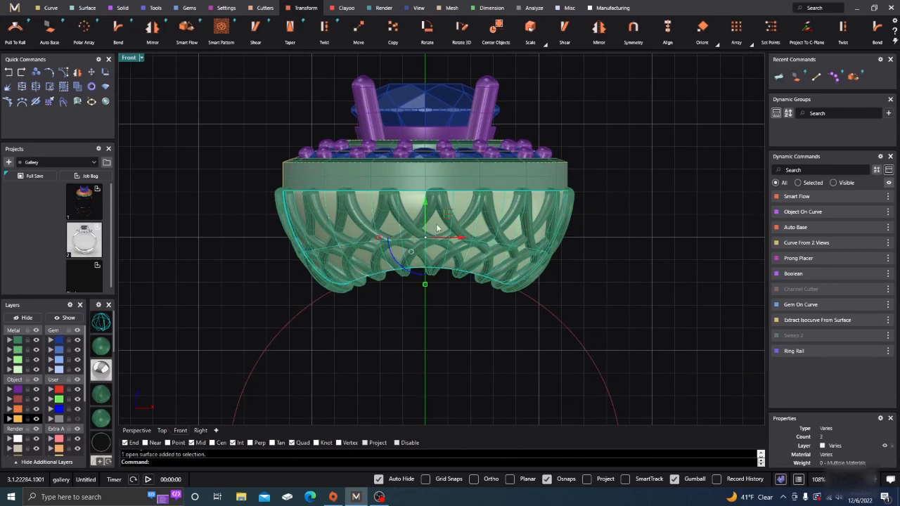
left_click(545, 44)
left_click(564, 65)
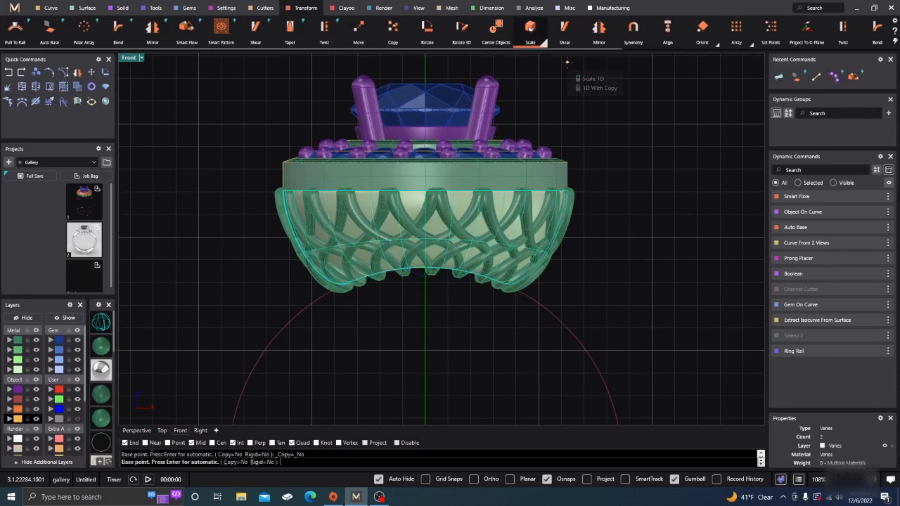
left_click(429, 191)
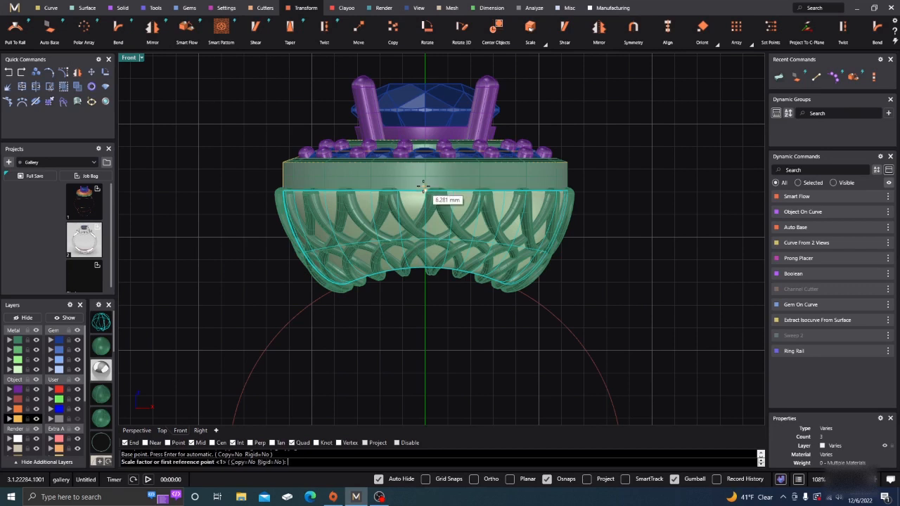
left_click(425, 272)
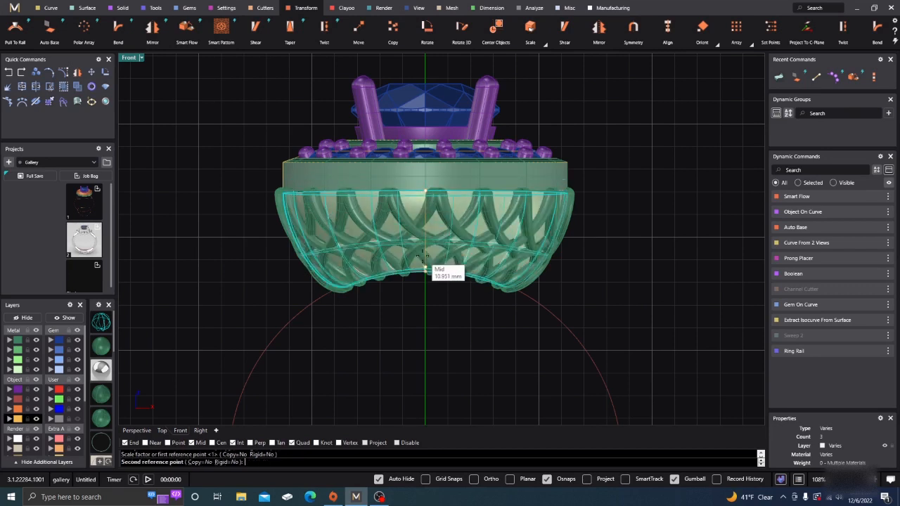
left_click(425, 259)
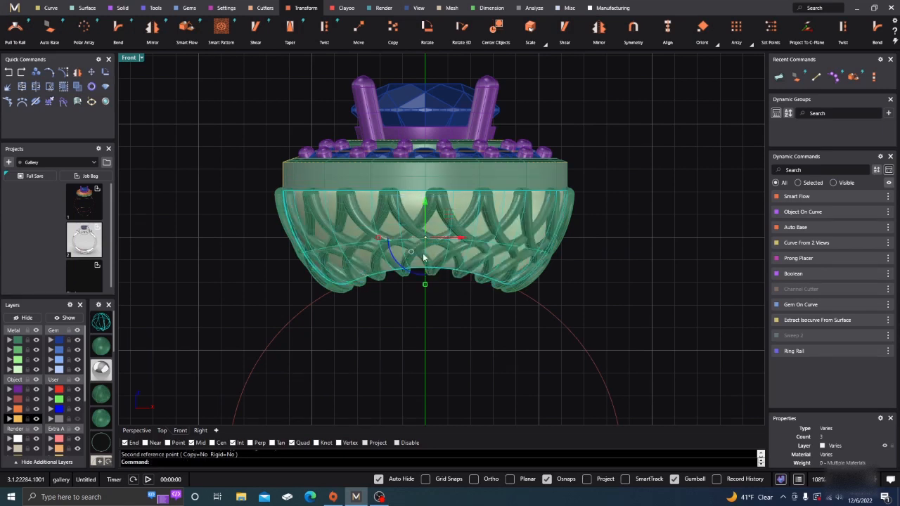
Squash the blend surface vertically, raise it about 0.4 mm to meet the halo, and stretch it slightly so its upper edge overlaps the halo's underside.
left_click_drag(425, 285, 425, 280)
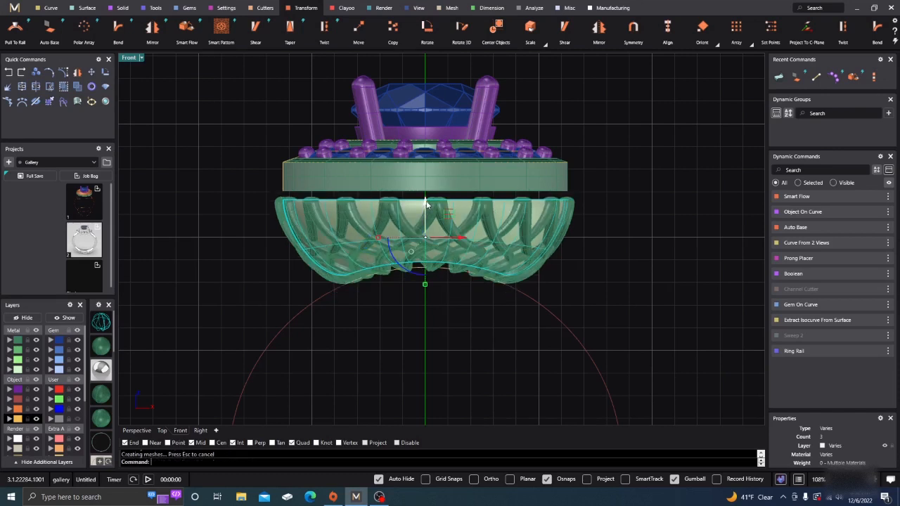
left_click_drag(426, 205, 431, 196)
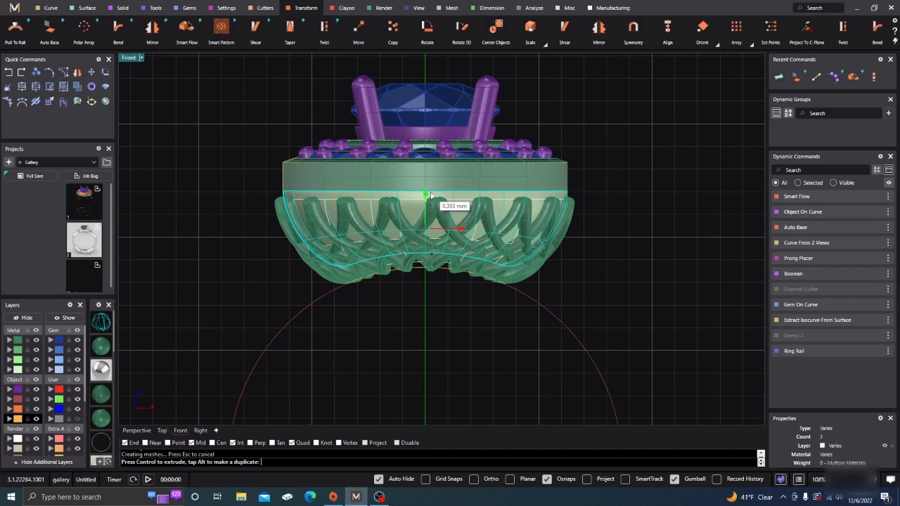
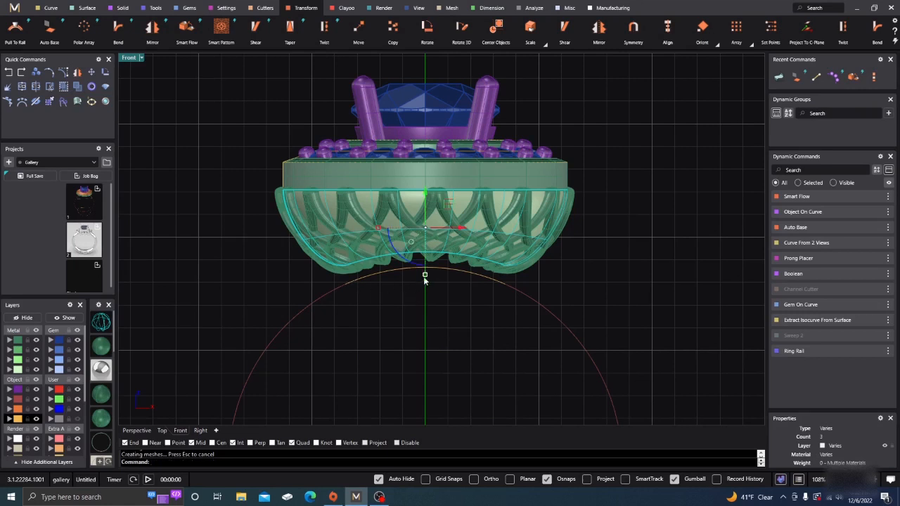
left_click_drag(425, 276, 426, 284)
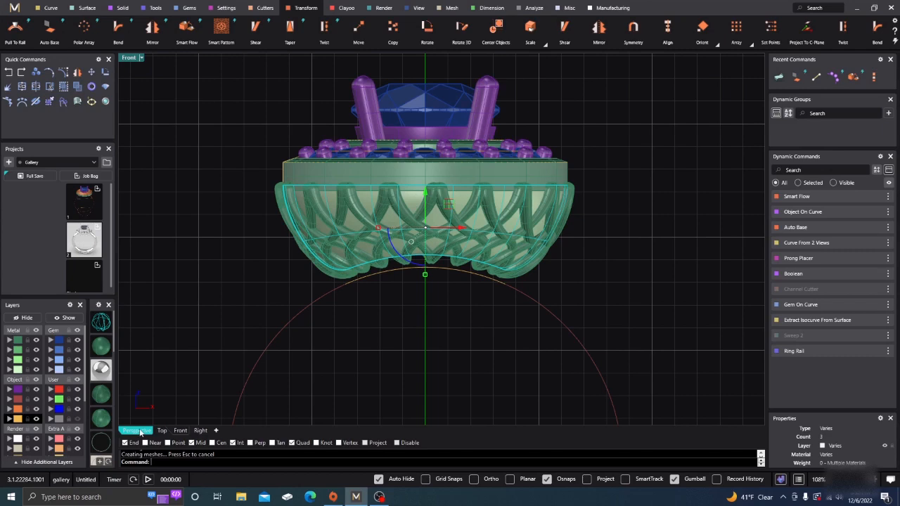
Scale the blend surface inward in the Top view so the flowed ornaments no longer protrude beyond the halo's outer edge.
left_click(162, 430)
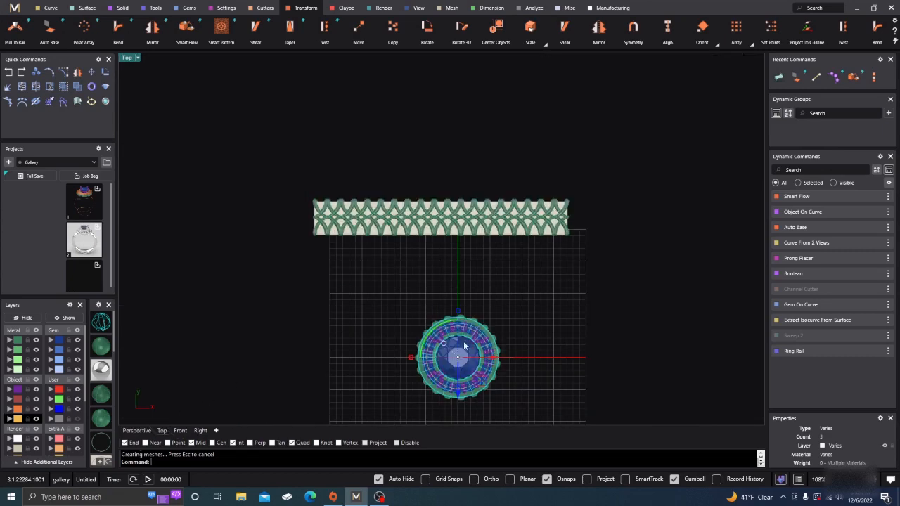
scroll(461, 342, "up", 4)
right_click_drag(464, 255, 423, 196)
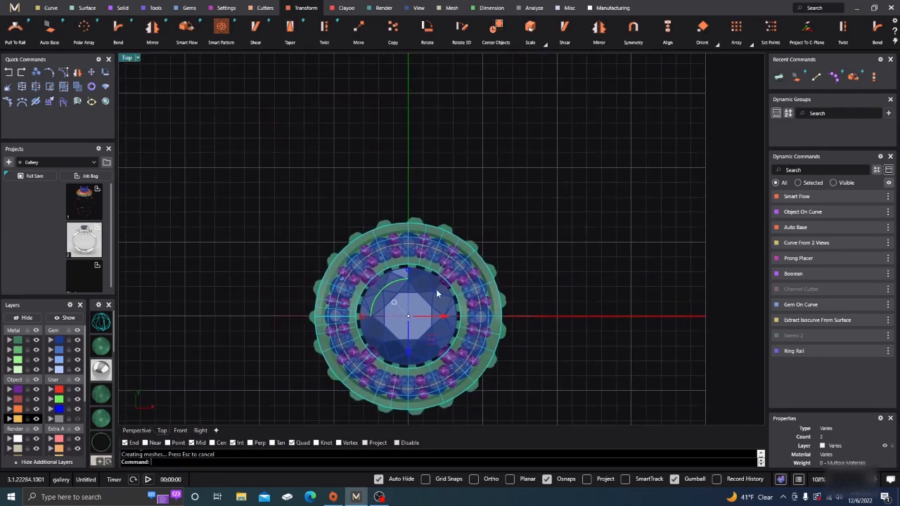
scroll(436, 289, "up", 4)
right_click_drag(445, 263, 461, 197)
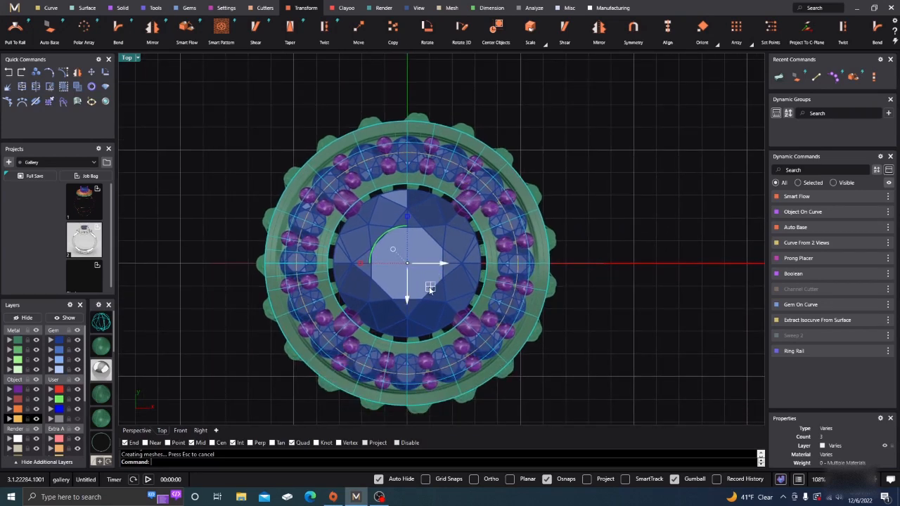
left_click_drag(429, 288, 431, 286)
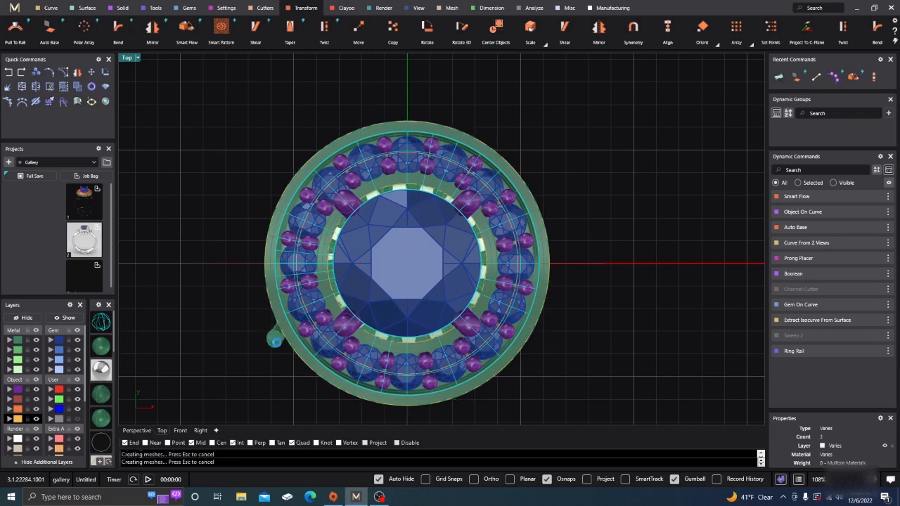
scroll(246, 369, "down", 4)
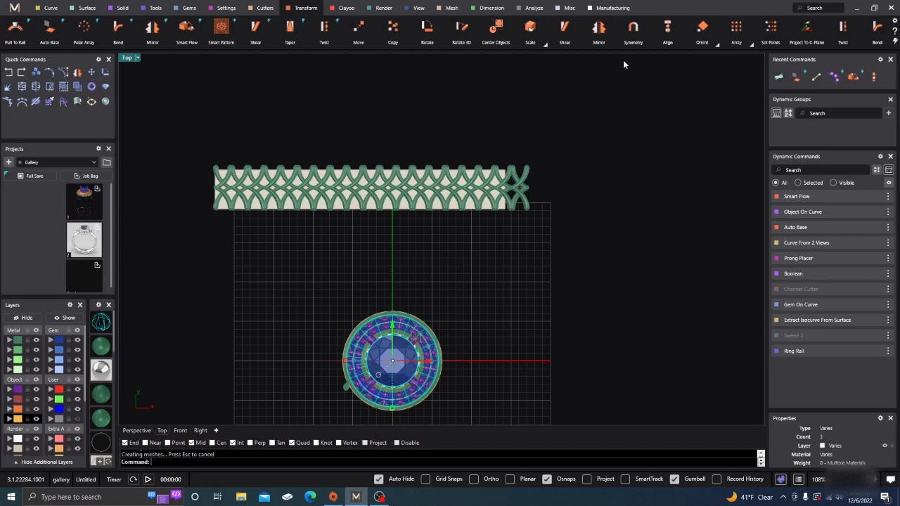
left_click(545, 44)
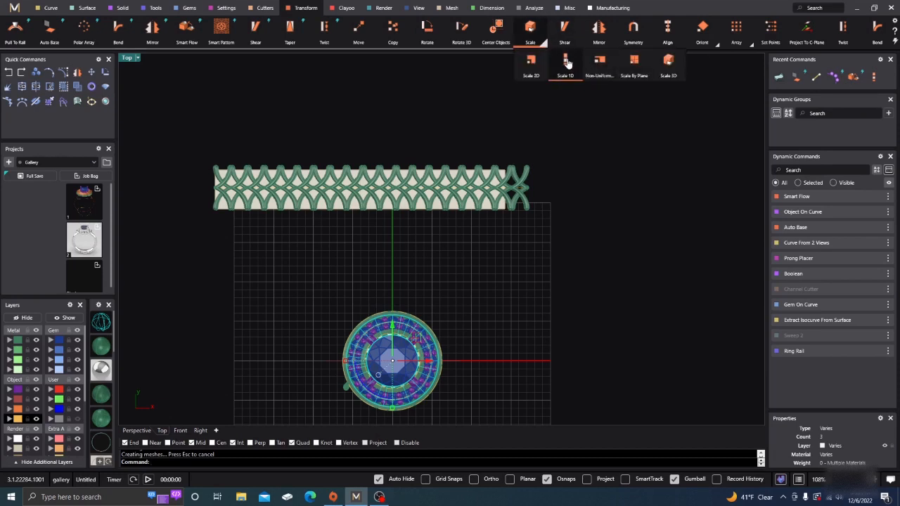
left_click(567, 70)
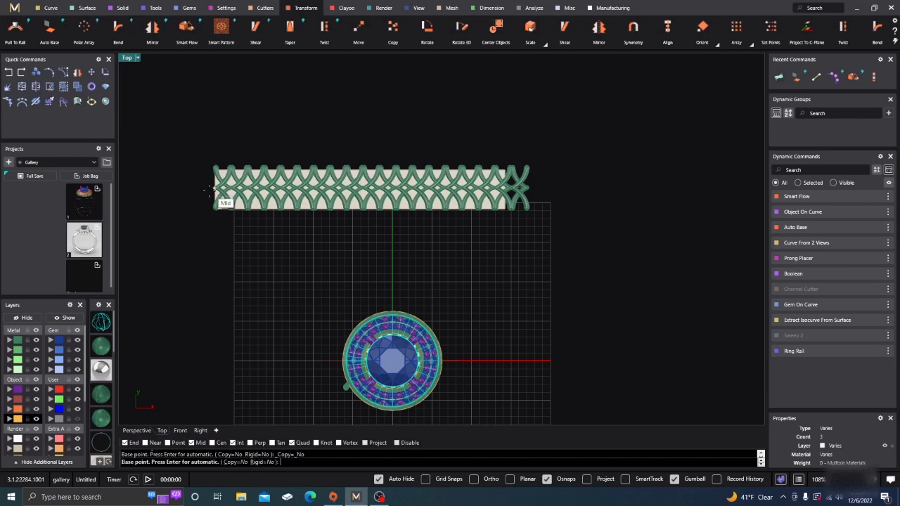
key("Return")
key("Return")
key("Return")
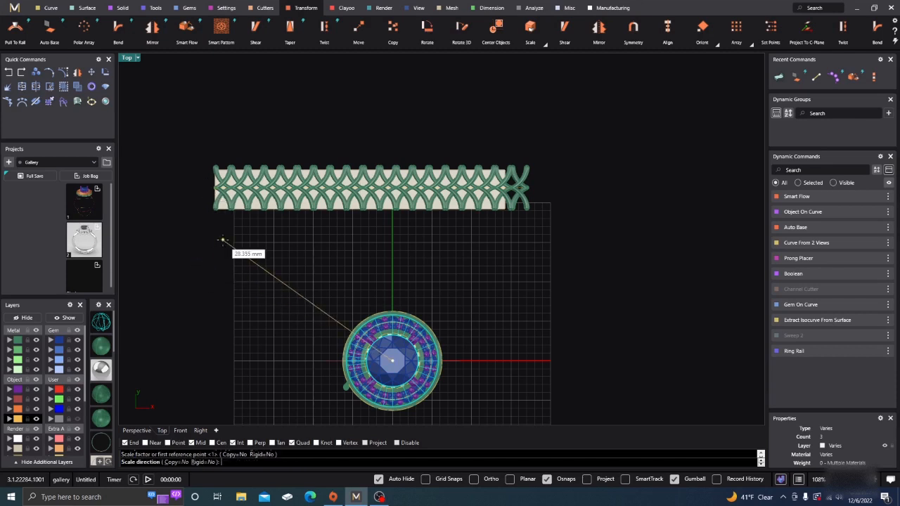
Compress the ornament row lengthwise with Scale 1D from its left end so its right end meets the flat base surface's edge.
left_click(219, 195)
right_click(210, 268)
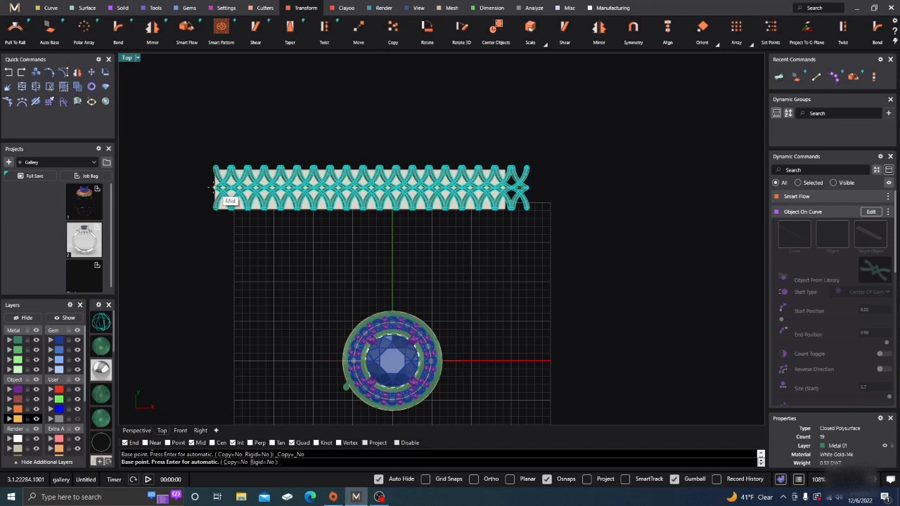
scroll(215, 187, "up", 4)
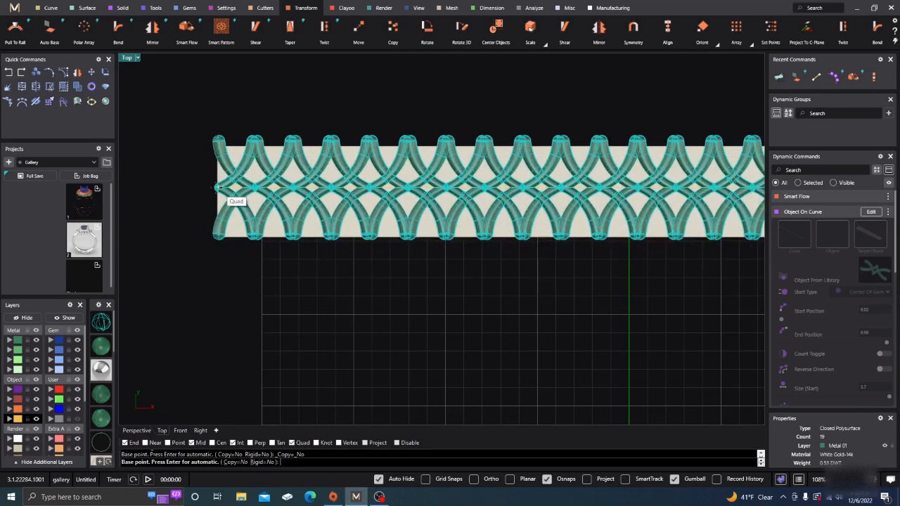
left_click(217, 187)
scroll(216, 187, "down", 5)
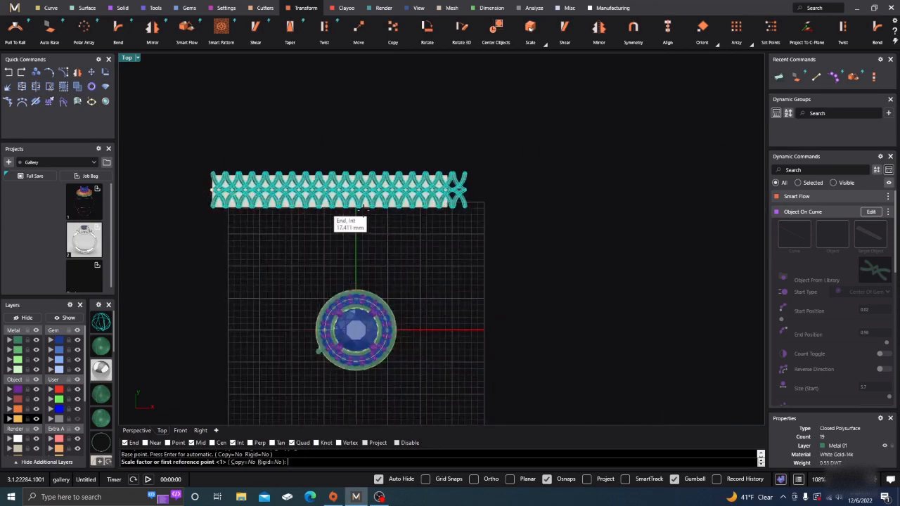
scroll(464, 188, "up", 5)
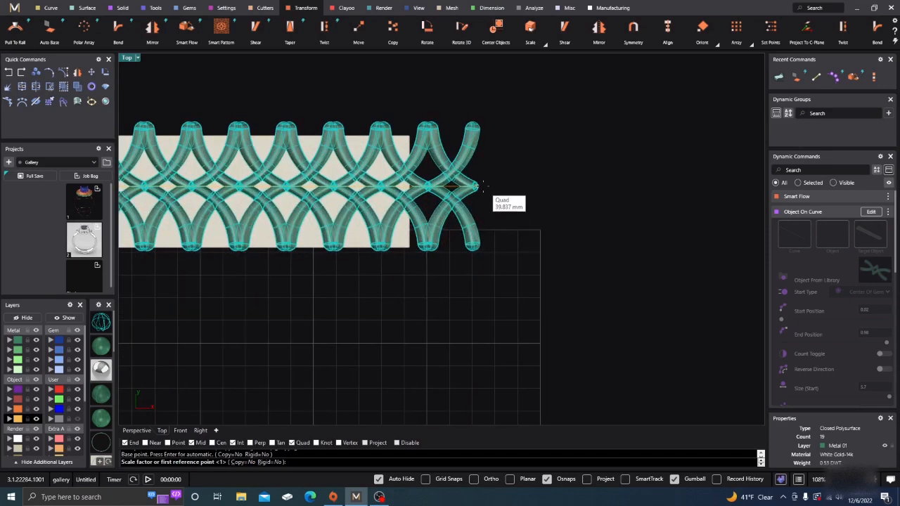
left_click(478, 186)
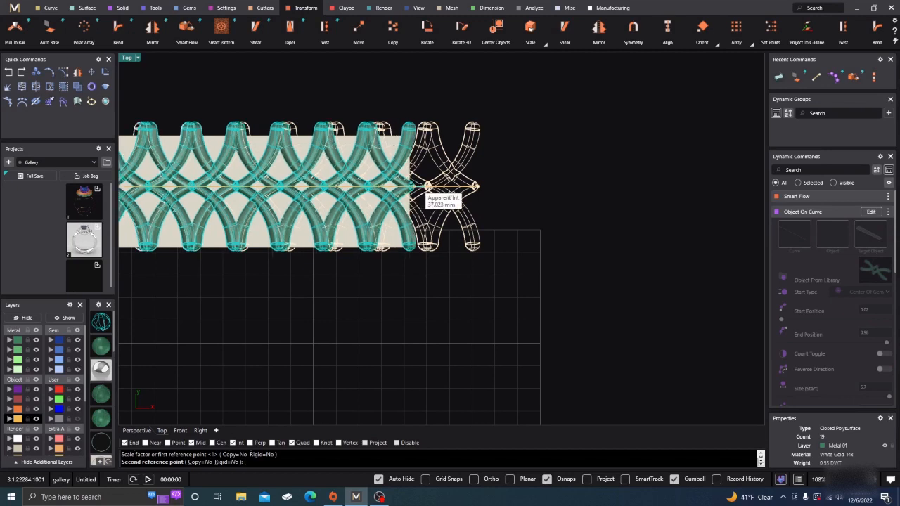
left_click(408, 186)
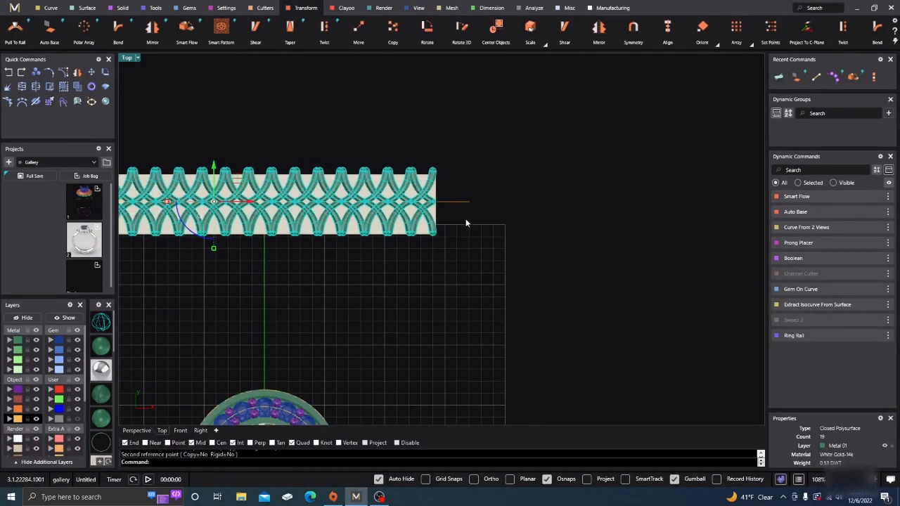
key("Escape")
scroll(465, 219, "down", 8)
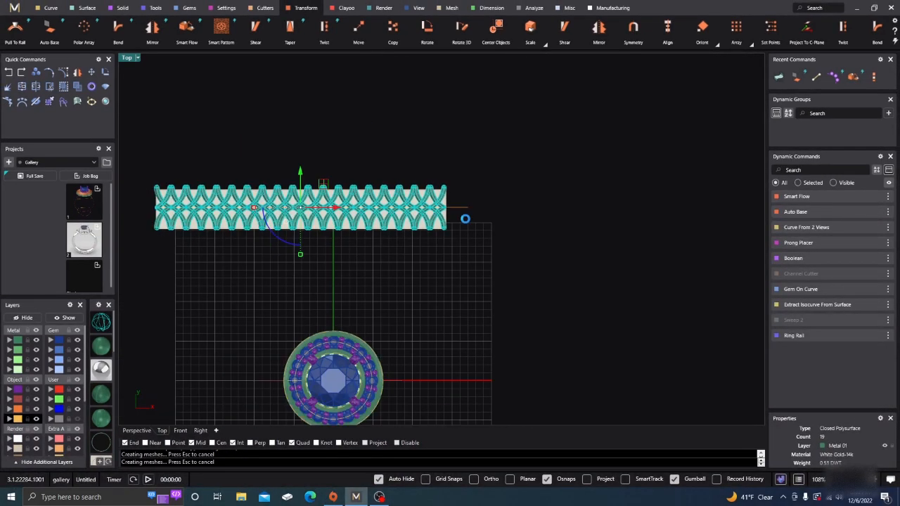
Examine the ornament basket beneath the halo in the Perspective view, from close up and from farther away.
left_click(137, 431)
right_click_drag(378, 326, 383, 313)
scroll(367, 227, "up", 6)
right_click_drag(366, 227, 357, 245)
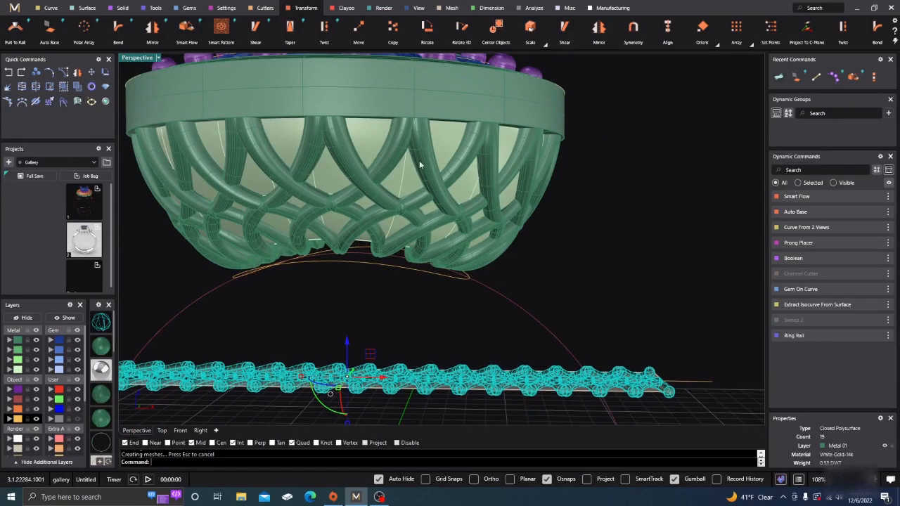
scroll(464, 268, "down", 6)
right_click_drag(466, 279, 395, 229)
scroll(519, 301, "down", 6)
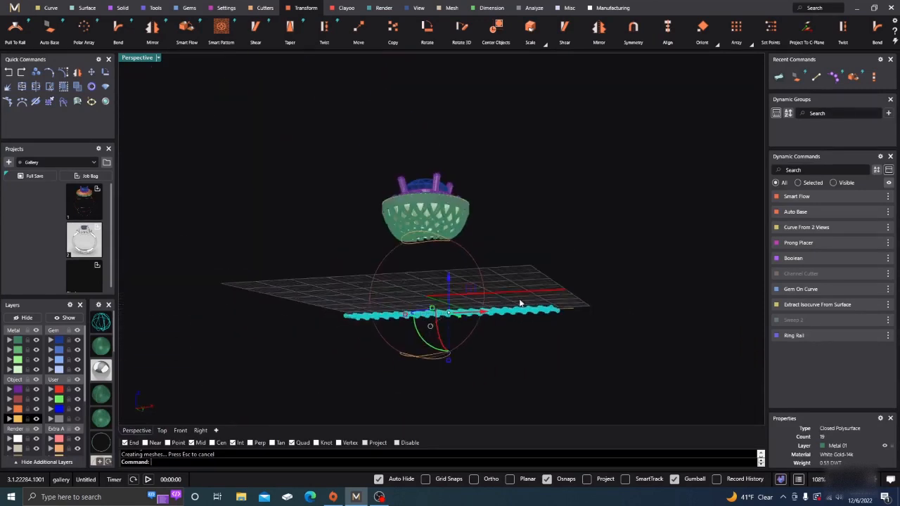
Fillet the halo's lower outer edge with FilletEdge at a 0.2 mm radius.
right_click_drag(520, 303, 485, 248)
scroll(420, 192, "up", 3)
scroll(419, 192, "up", 7)
right_click_drag(407, 182, 403, 247)
scroll(473, 210, "down", 4)
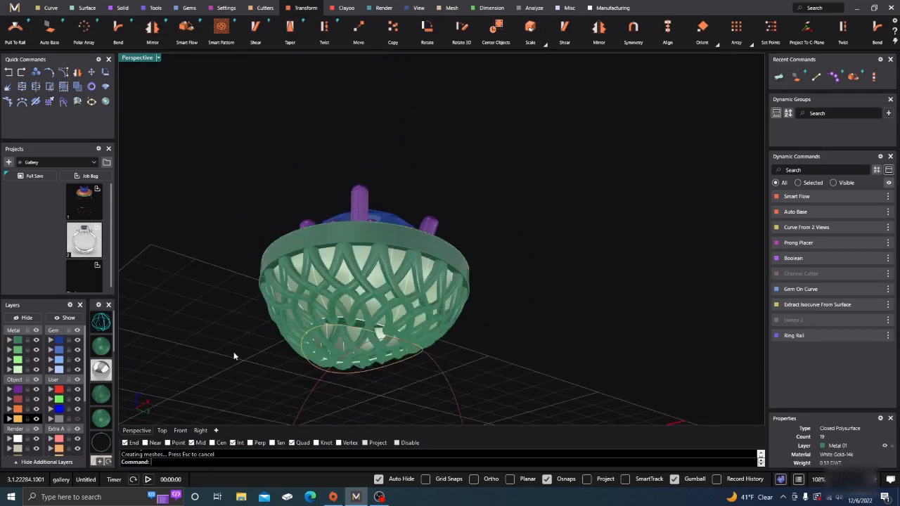
type("Fillet")
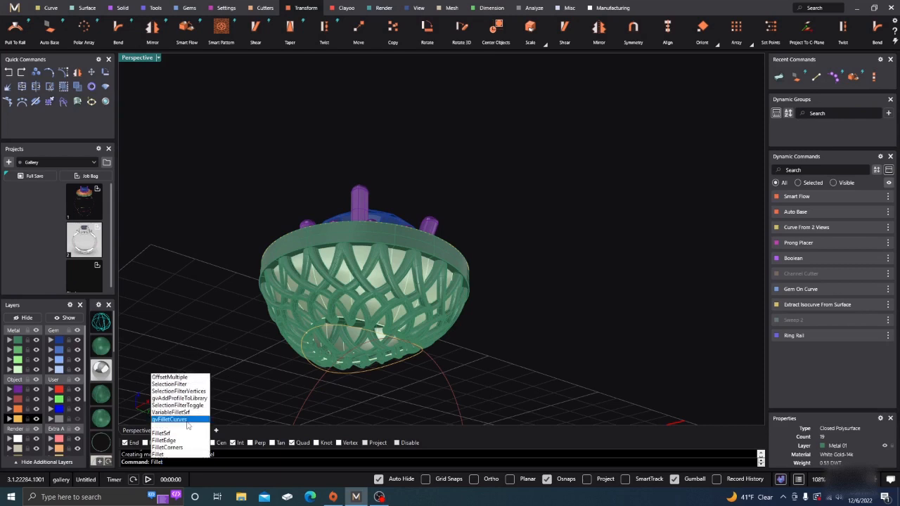
left_click(163, 441)
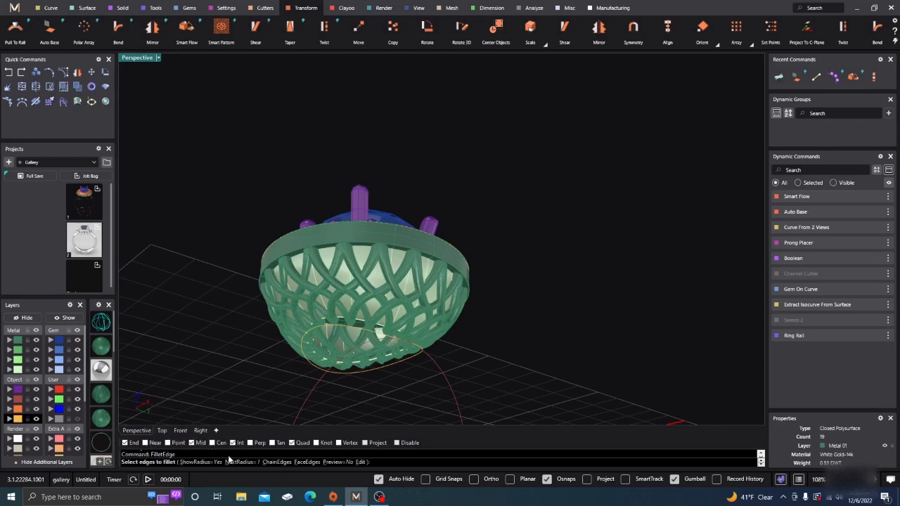
left_click(241, 462)
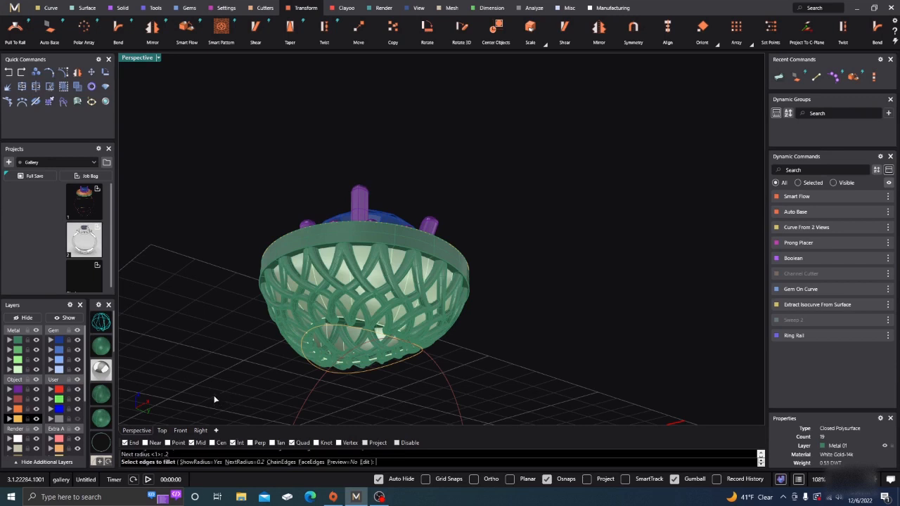
key("Return")
scroll(321, 269, "up", 4)
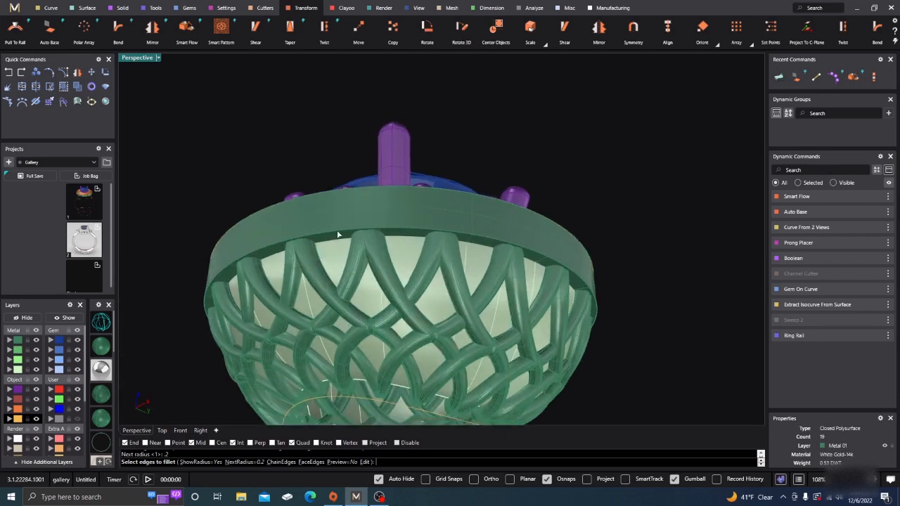
left_click(339, 234)
key("Return")
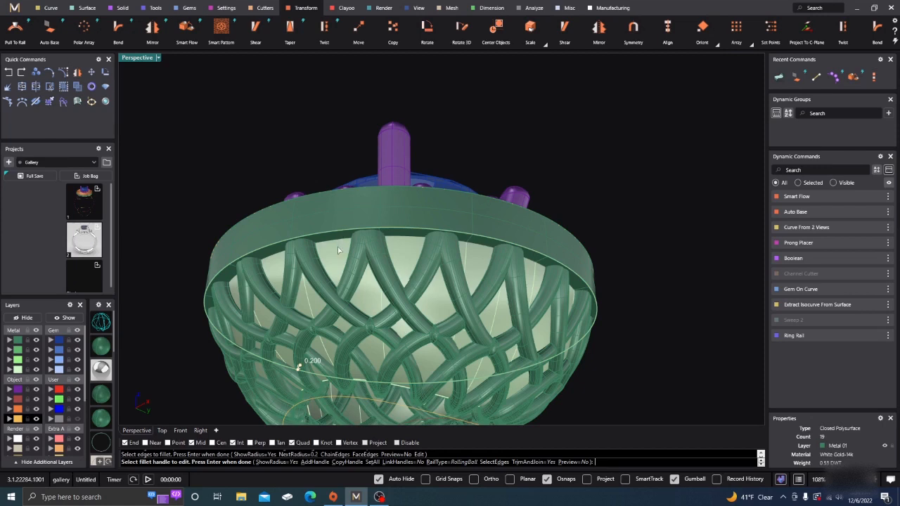
key("Return")
scroll(330, 236, "up", 5)
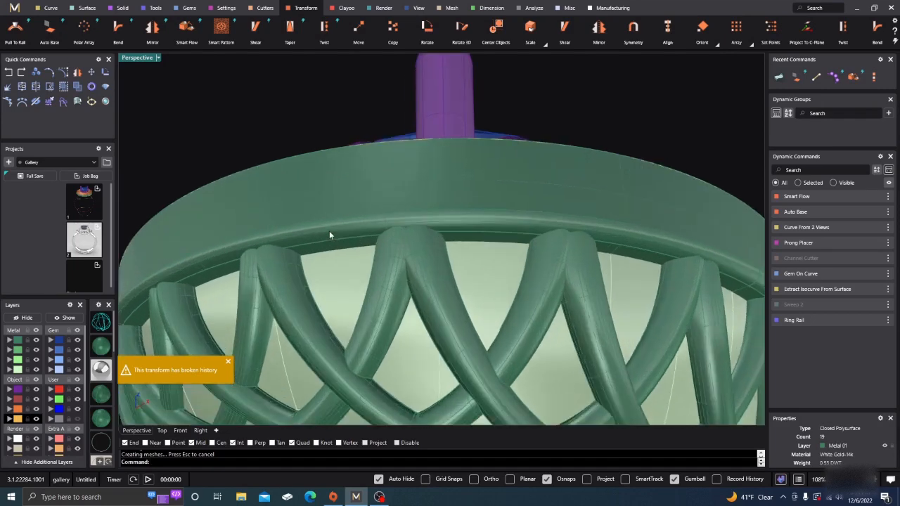
right_click_drag(434, 275, 387, 281)
scroll(388, 281, "down", 6)
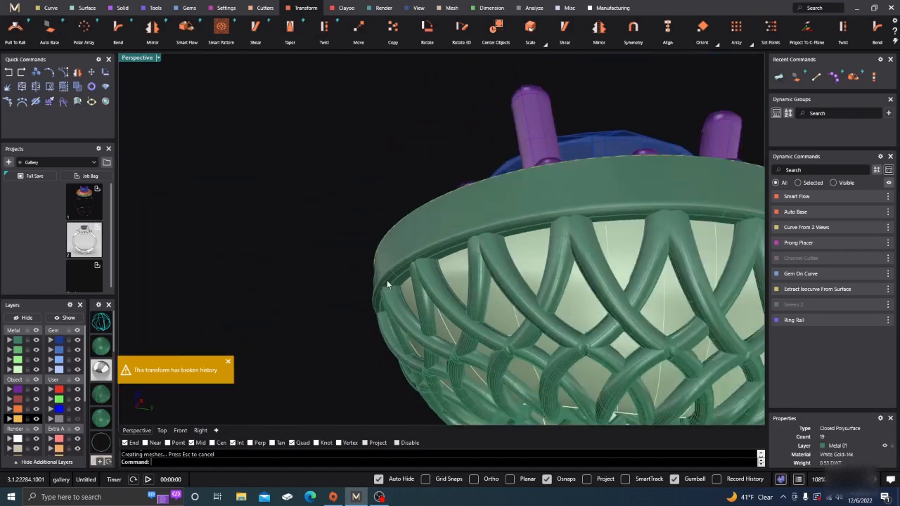
right_click_drag(410, 310, 480, 352)
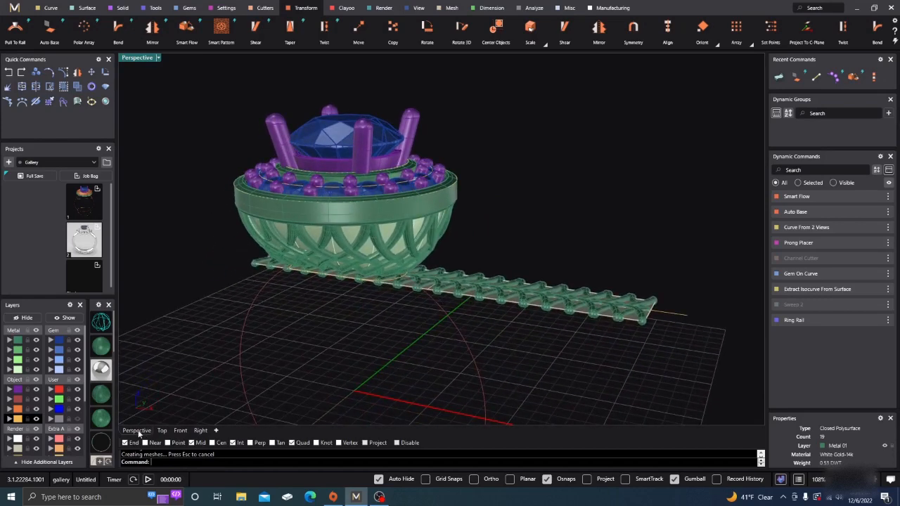
Hide the blend surface's layer and inspect the ring head in rendered metal display, returning to the coloured shaded display.
left_click(100, 370)
mouse_move(328, 329)
right_mouse_down()
mouse_move(339, 322)
mouse_move(307, 324)
right_mouse_up()
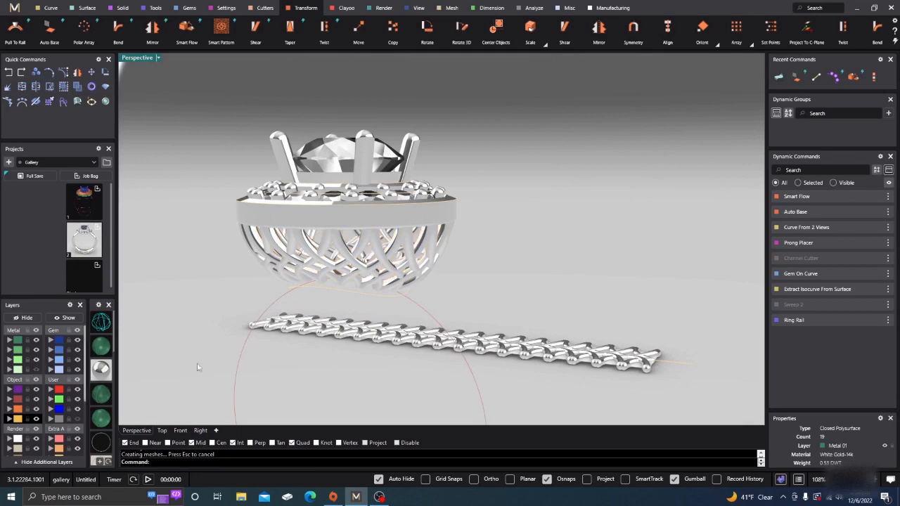
scroll(366, 350, "down", 5)
mouse_move(371, 348)
right_mouse_down()
mouse_move(398, 326)
mouse_move(426, 320)
mouse_move(403, 349)
mouse_move(351, 333)
mouse_move(386, 316)
mouse_move(373, 339)
mouse_move(273, 362)
right_mouse_up()
scroll(380, 298, "up", 10)
scroll(392, 310, "down", 9)
left_click(101, 347)
scroll(384, 359, "down", 8)
scroll(465, 365, "up", 8)
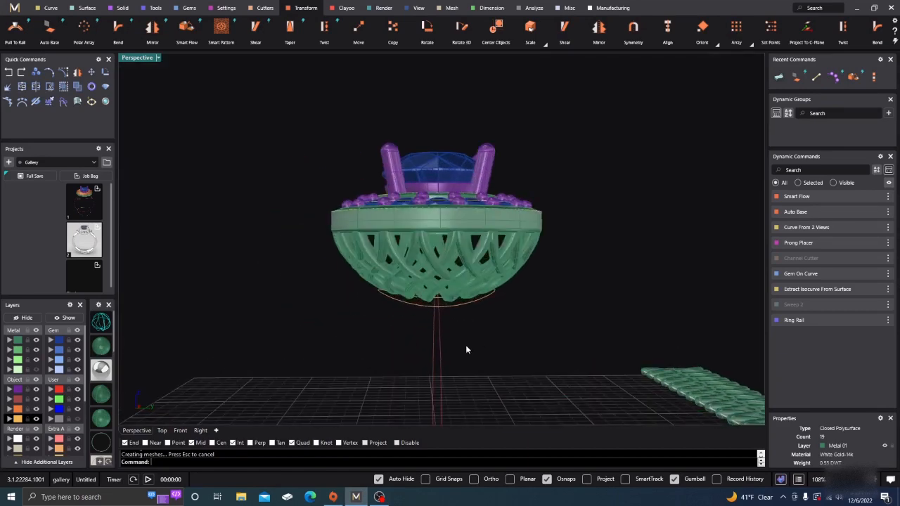
Move the flat ornament row with its base surface and curve to the hidden layer User 04.
scroll(465, 349, "down", 5)
left_click_drag(523, 331, 607, 420)
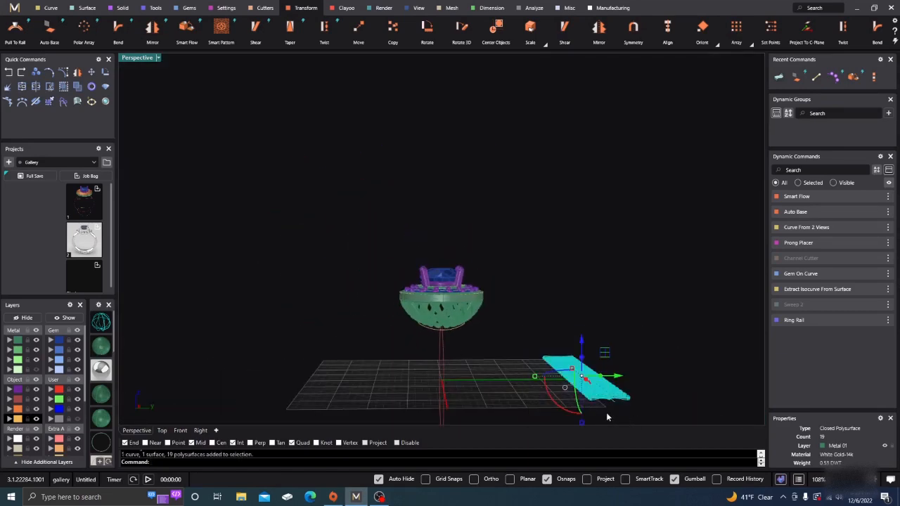
left_click(51, 419)
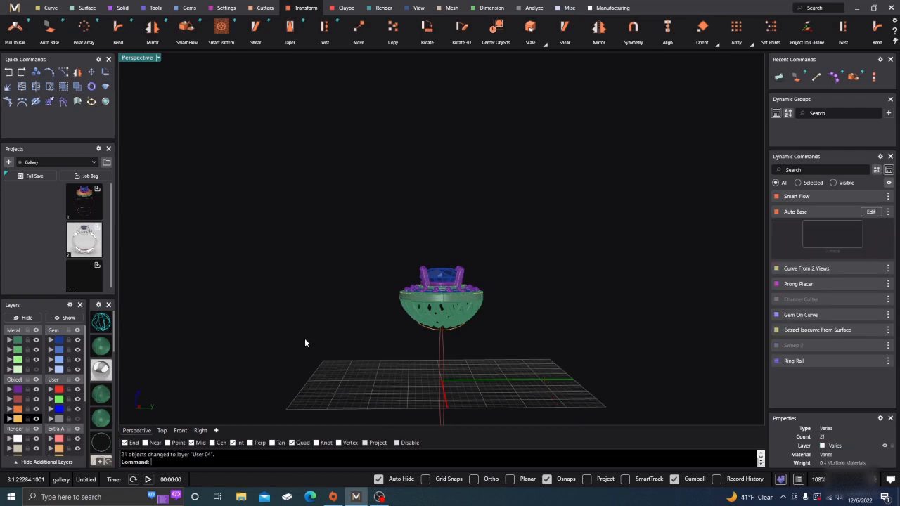
Place a profile on the closed curve beneath the ornament basket with Profile Placer.
scroll(362, 337, "up", 5)
scroll(424, 337, "up", 3)
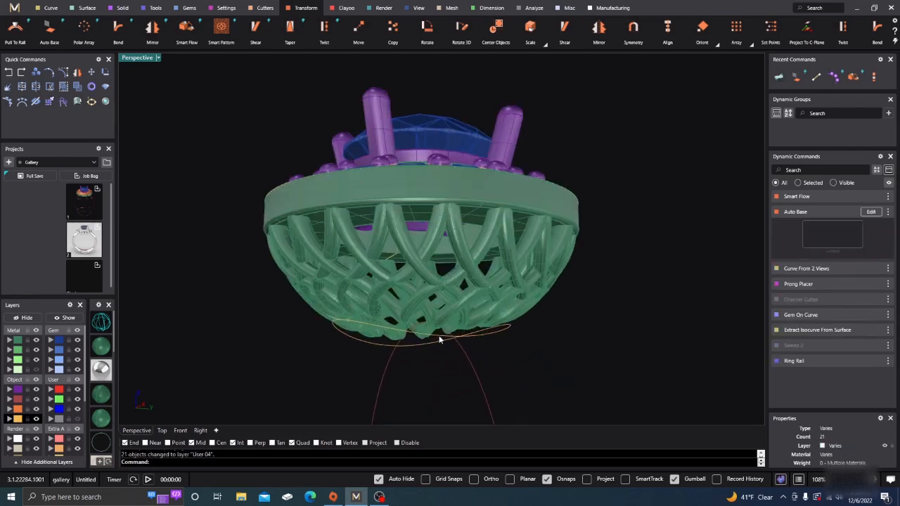
left_click(440, 341, "shift")
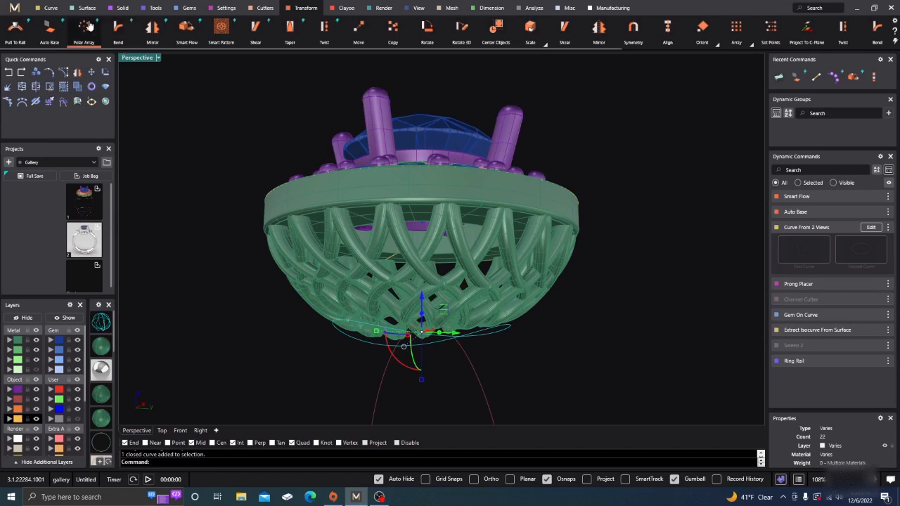
left_click(154, 9)
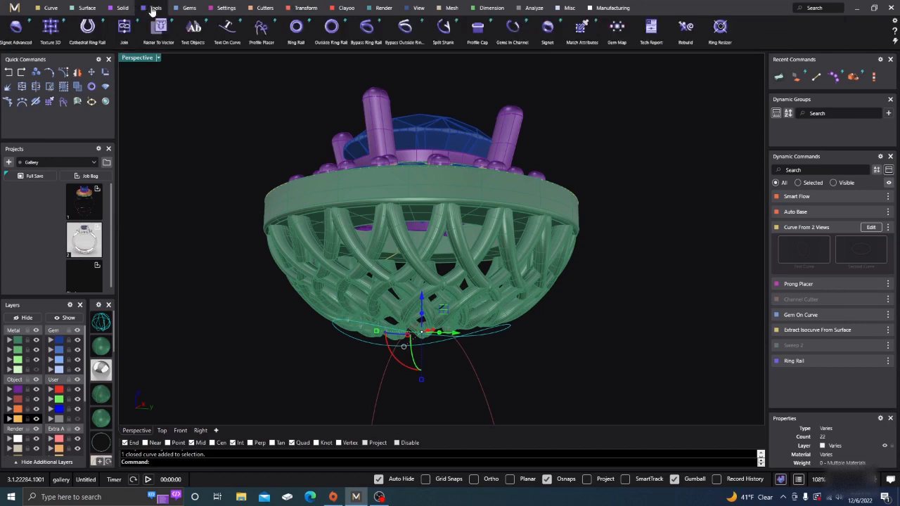
left_click(261, 29)
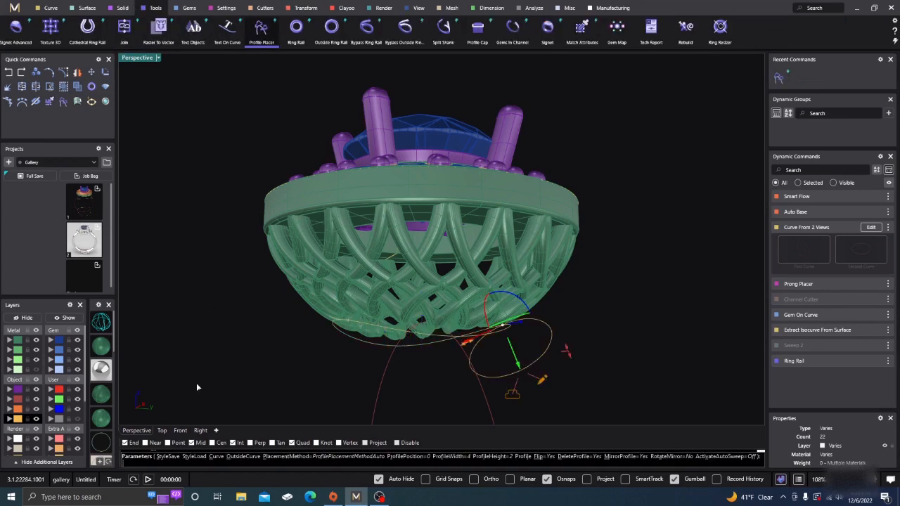
Rotate the placed profile in the Right view so it lies level and extends upward from the closed curve.
left_click(202, 431)
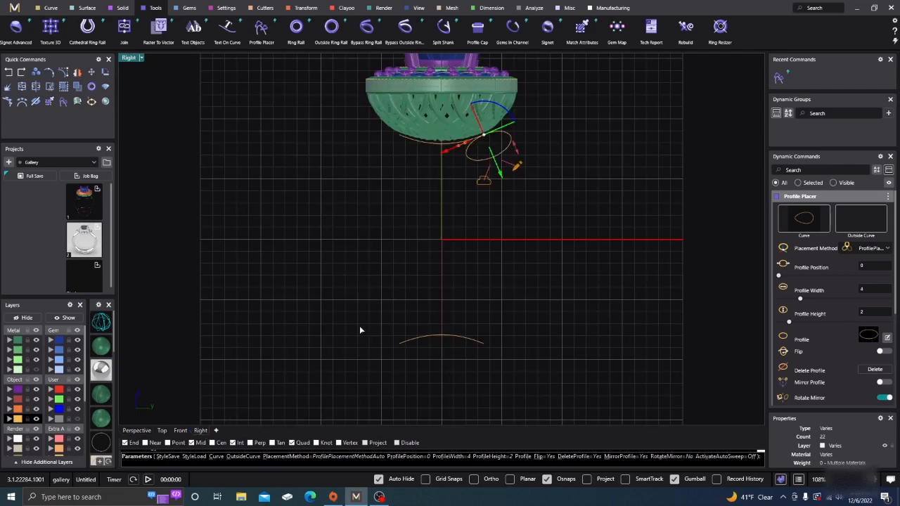
scroll(498, 128, "up", 4)
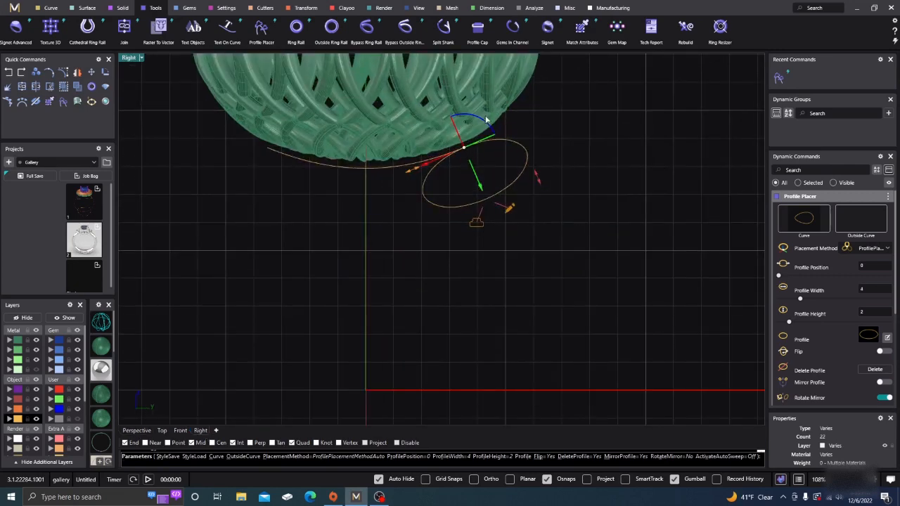
left_click_drag(489, 123, 412, 184)
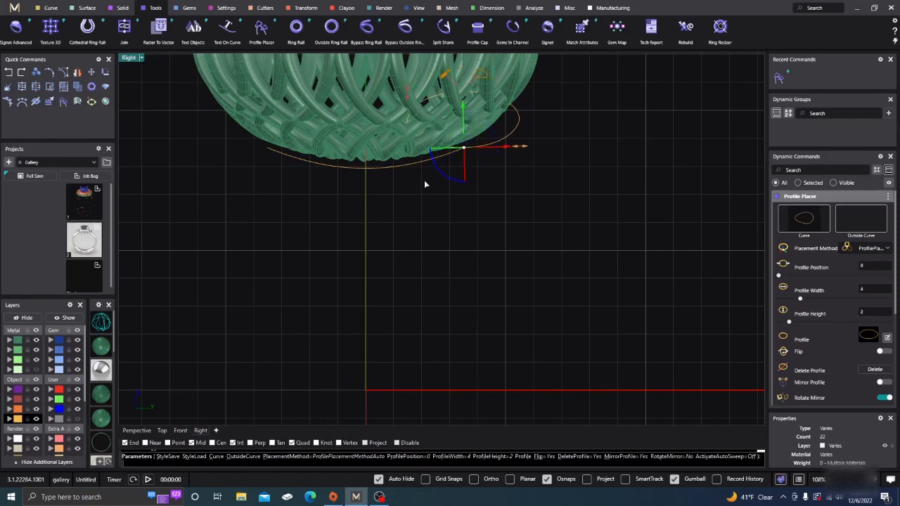
scroll(502, 159, "up", 2)
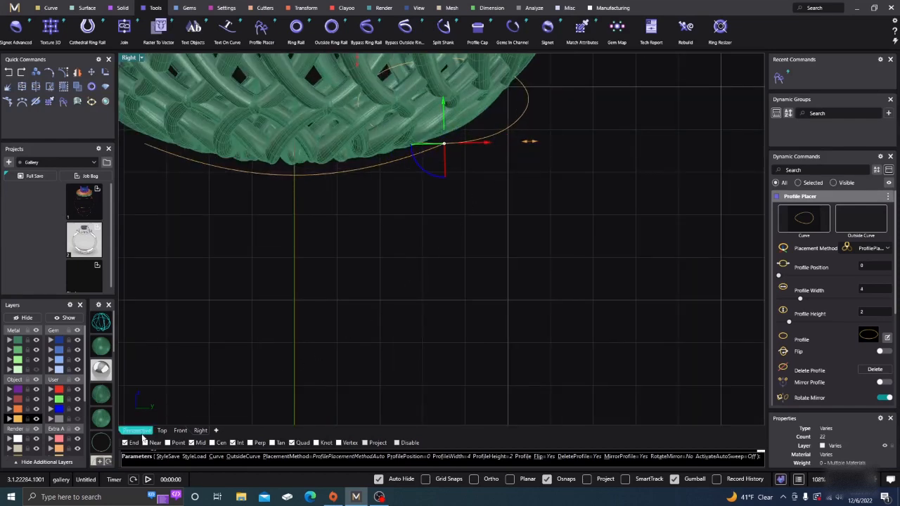
left_click(140, 430)
mouse_move(411, 349)
right_mouse_down()
mouse_move(303, 347)
mouse_move(326, 363)
mouse_move(293, 382)
mouse_move(412, 365)
right_mouse_up()
scroll(264, 327, "down", 3)
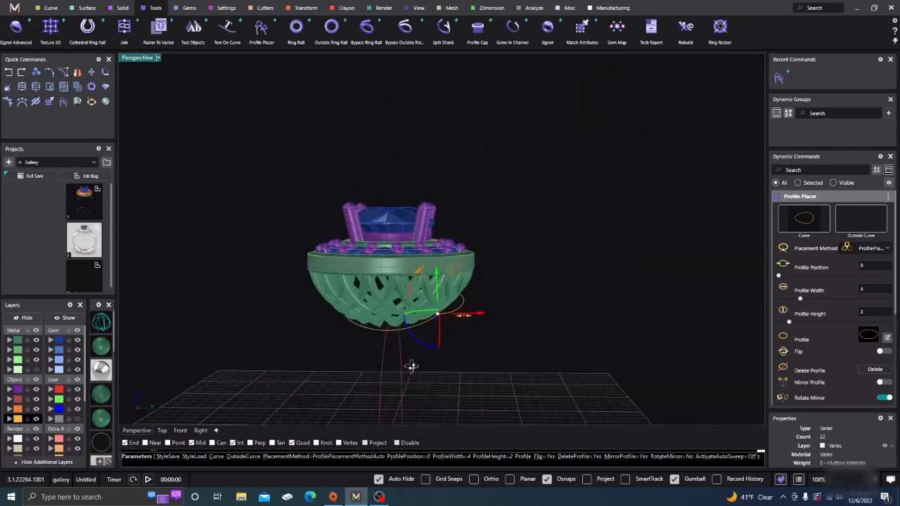
scroll(396, 316, "up", 4)
left_click(200, 430)
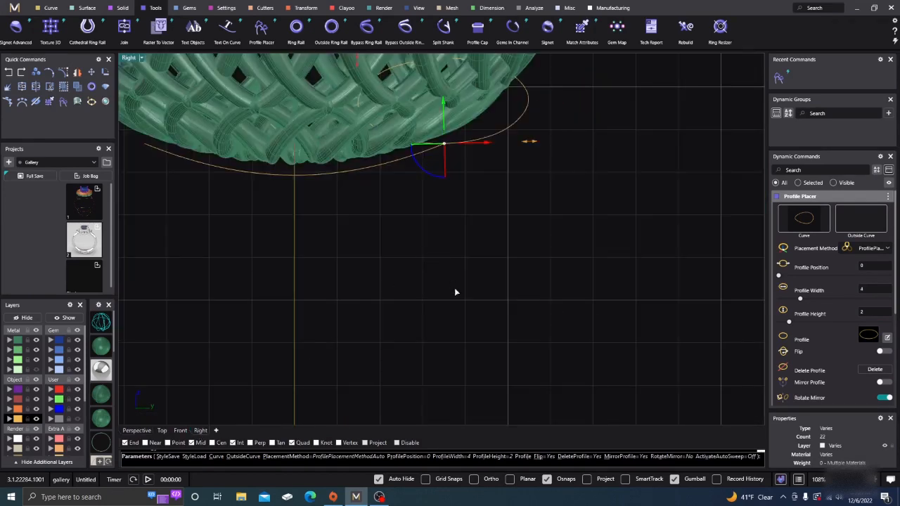
scroll(455, 288, "down", 3)
scroll(454, 232, "up", 3)
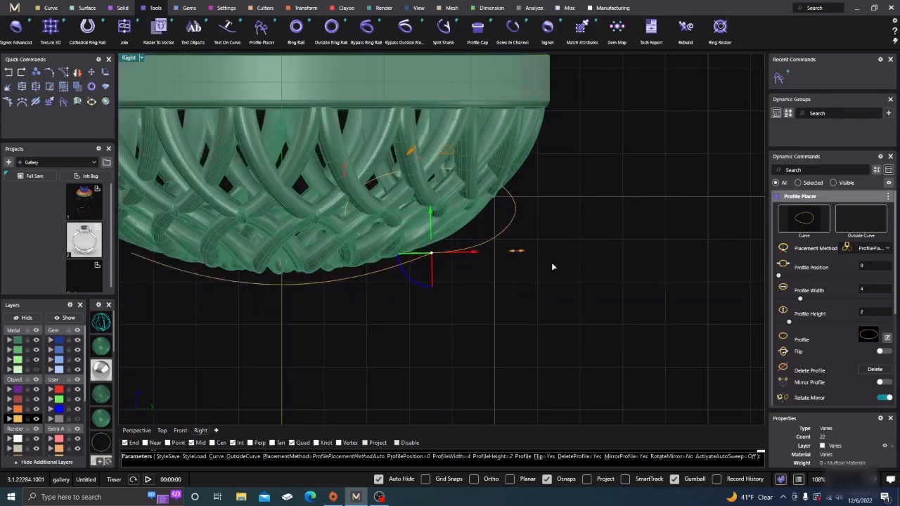
Replace the placed profile's shape with the rounded rectangle 02 from the Shank profile library.
left_click(867, 335)
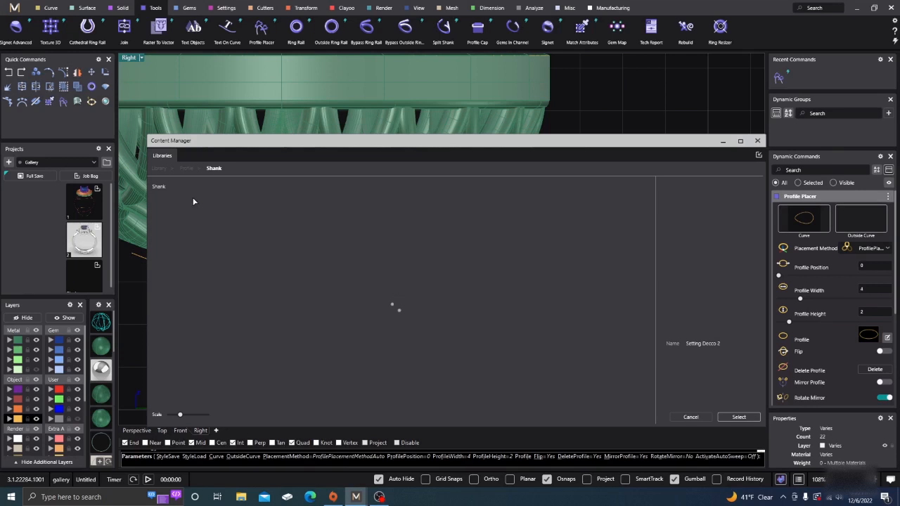
left_click(219, 215)
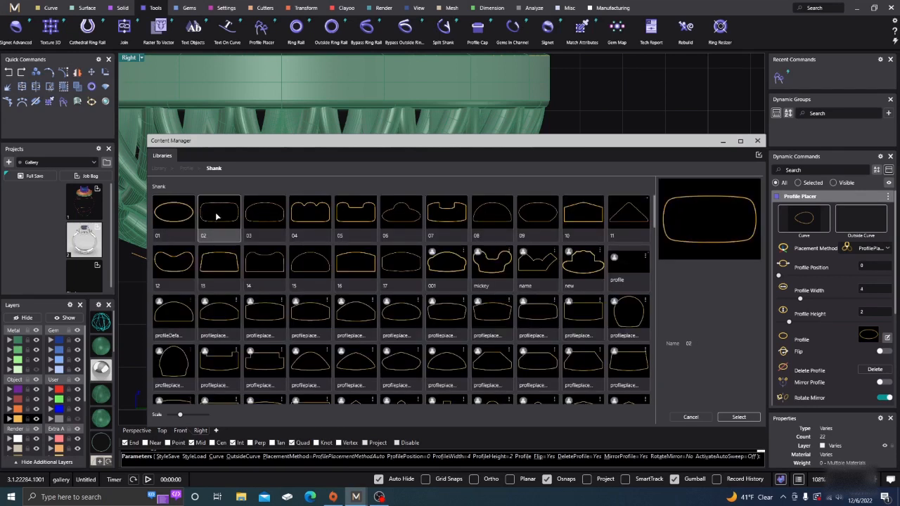
left_click(740, 420)
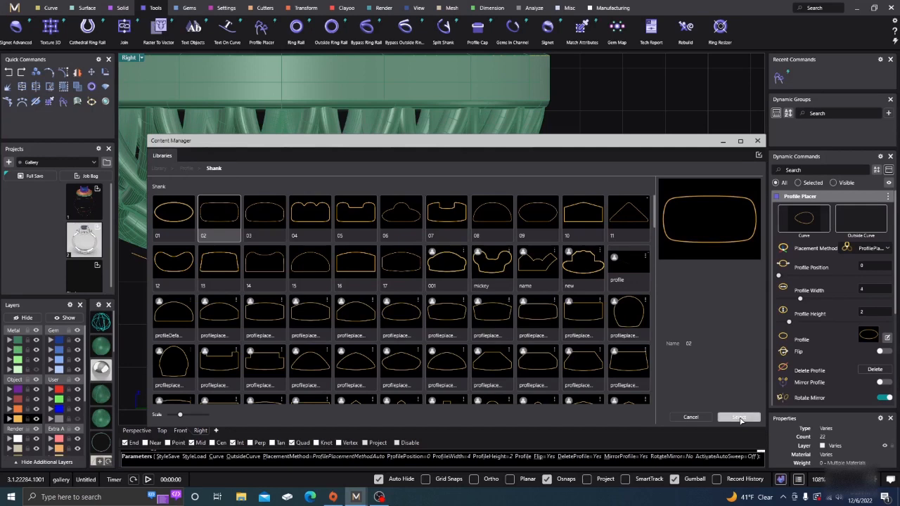
left_click(758, 142)
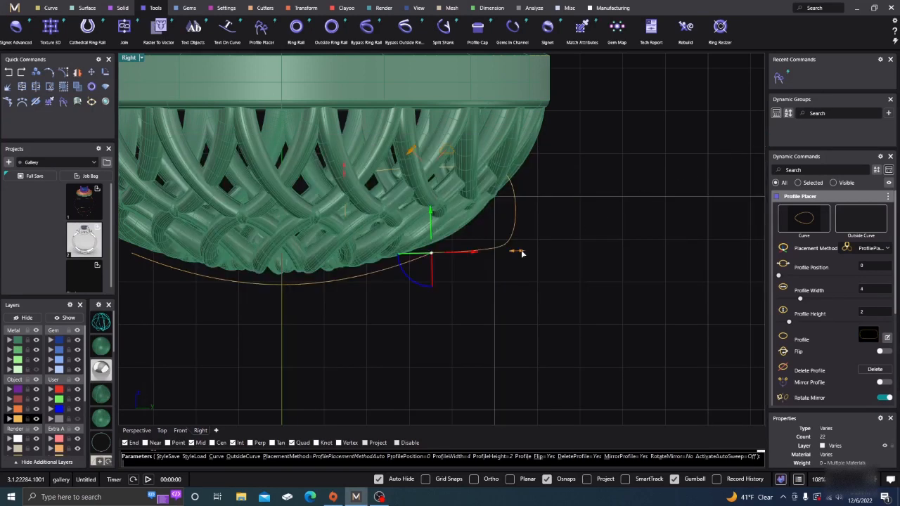
Set the profile to 1 mm wide and 0.6 mm high, shift it inward by about half its width, and finish the placement.
left_click_drag(500, 255, 394, 262)
mouse_move(405, 172)
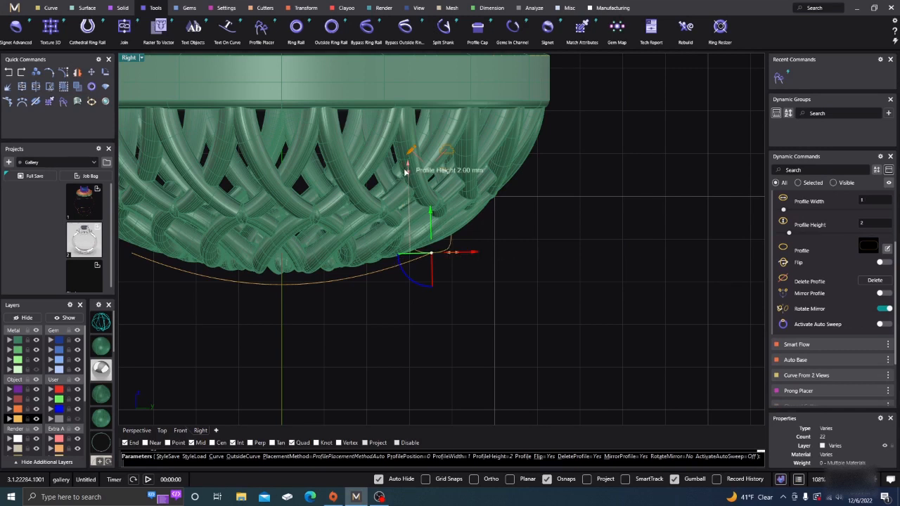
left_click_drag(407, 172, 398, 230)
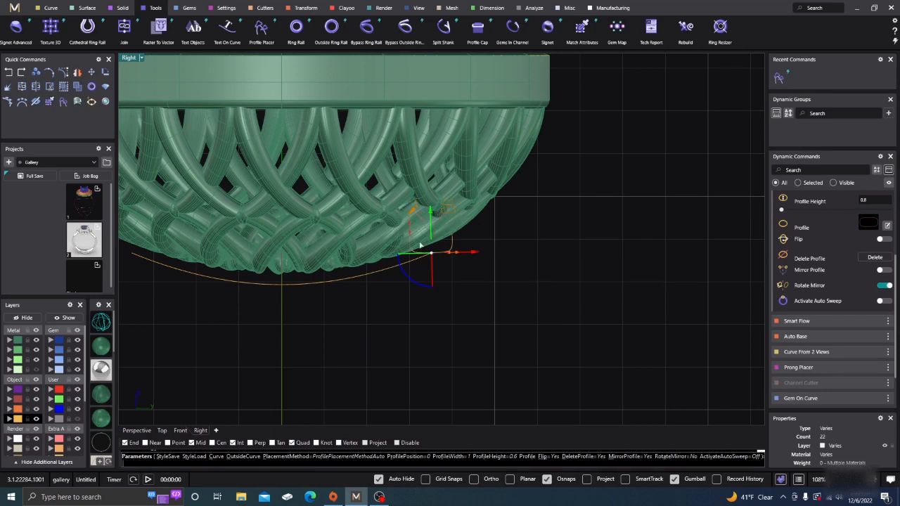
left_click_drag(475, 255, 454, 257)
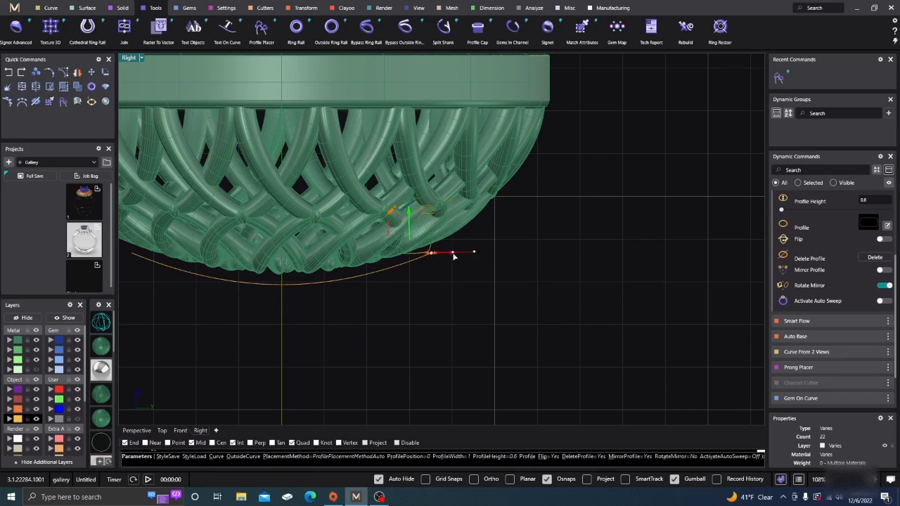
left_click(138, 430)
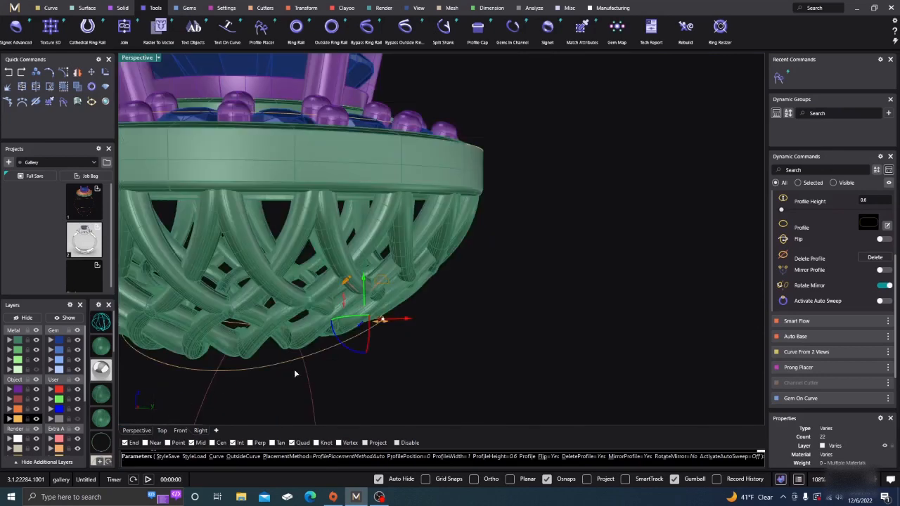
right_click_drag(502, 291, 478, 335)
right_click(456, 321)
Sweep the rounded rectangle profile along the closed curve beneath the ornament basket with Sweep 1, keeping Closed and Flip off.
scroll(299, 253, "up", 4)
scroll(262, 242, "up", 2)
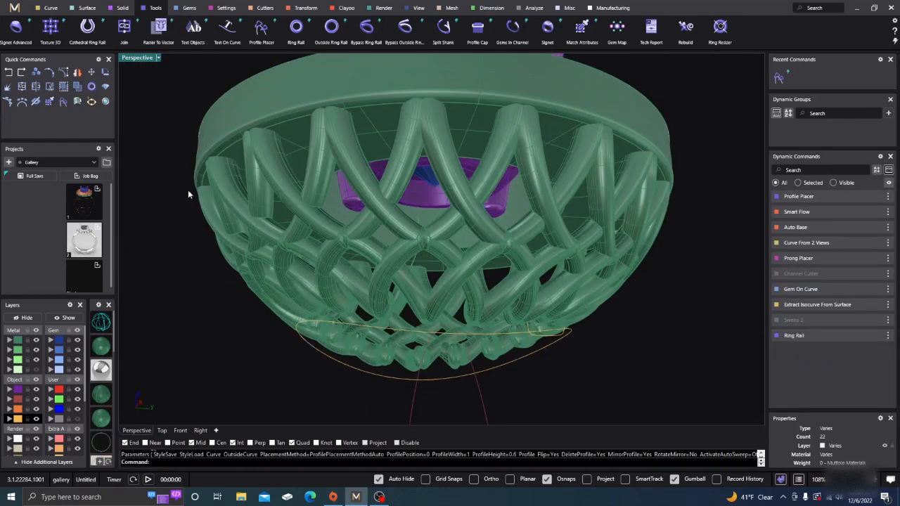
left_click(90, 9)
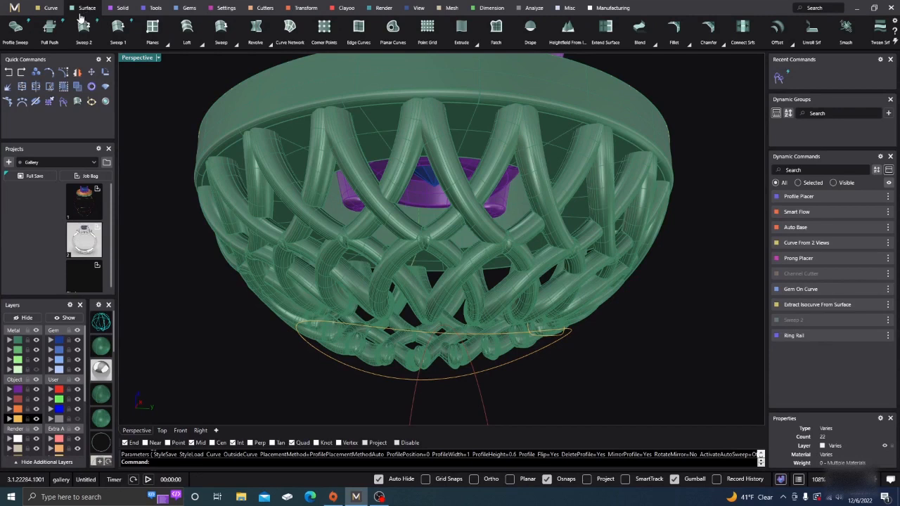
left_click(118, 28)
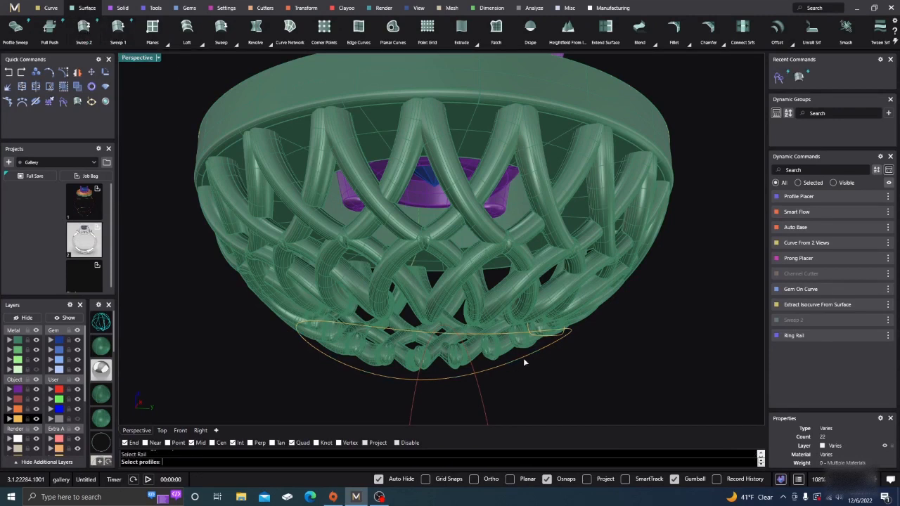
left_click(545, 337)
right_click(564, 357)
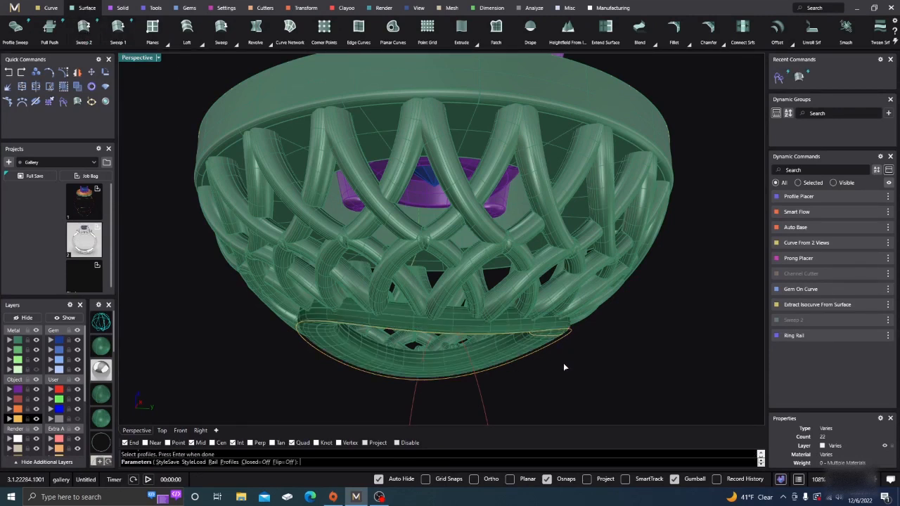
right_click_drag(563, 363, 343, 361)
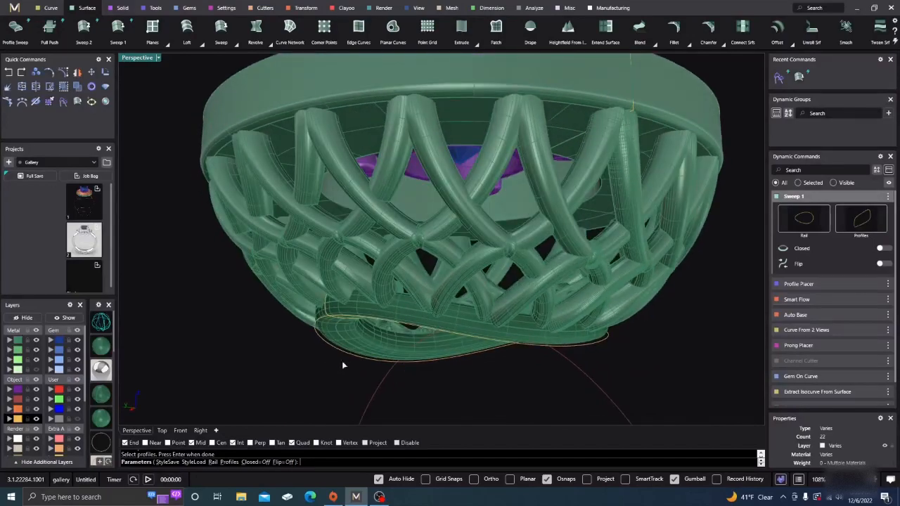
scroll(384, 308, "up", 3)
scroll(393, 318, "up", 8)
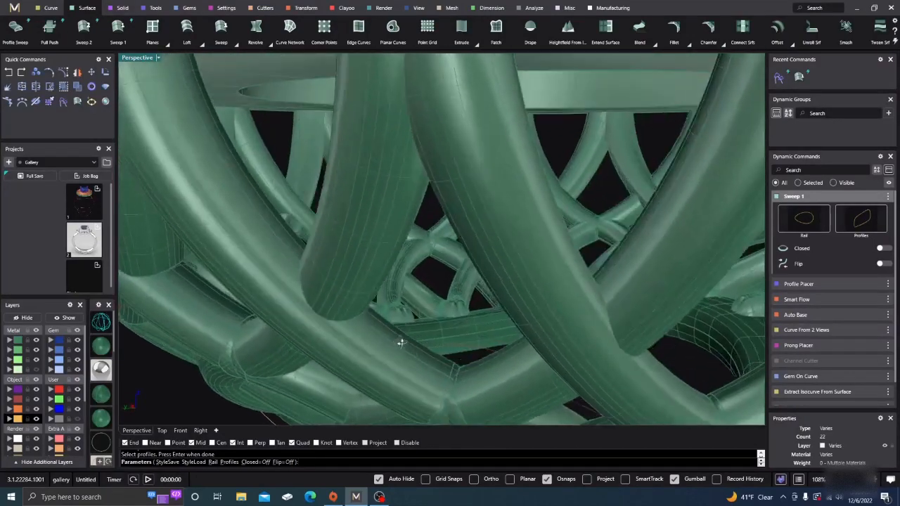
scroll(402, 344, "down", 5)
right_click_drag(406, 342, 472, 323)
scroll(406, 297, "down", 8)
scroll(485, 308, "up", 5)
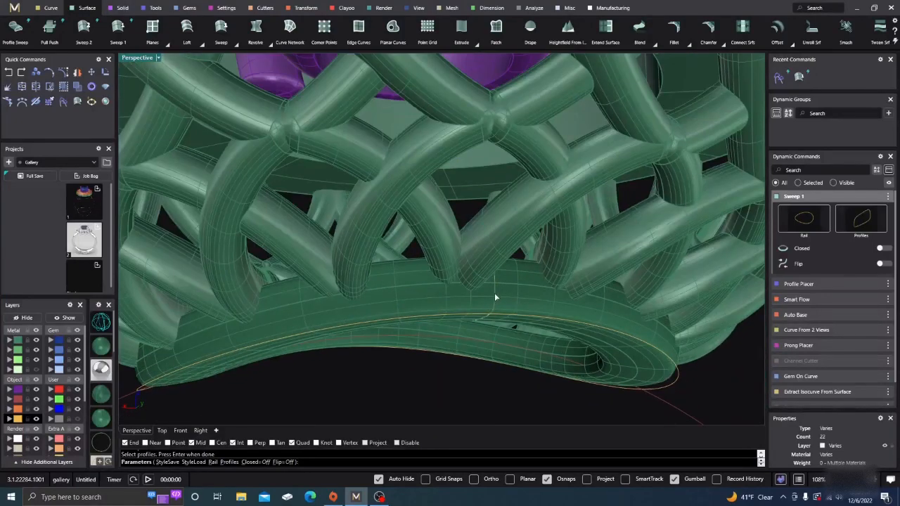
key("Return")
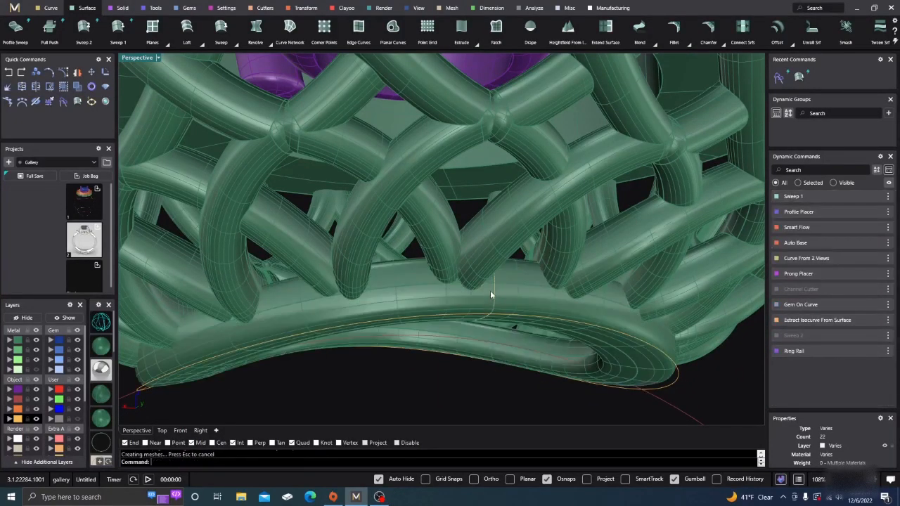
Edit the base rail's placed profile to make it slightly taller, reaching further up into the basket.
left_click(495, 289)
left_click(521, 315)
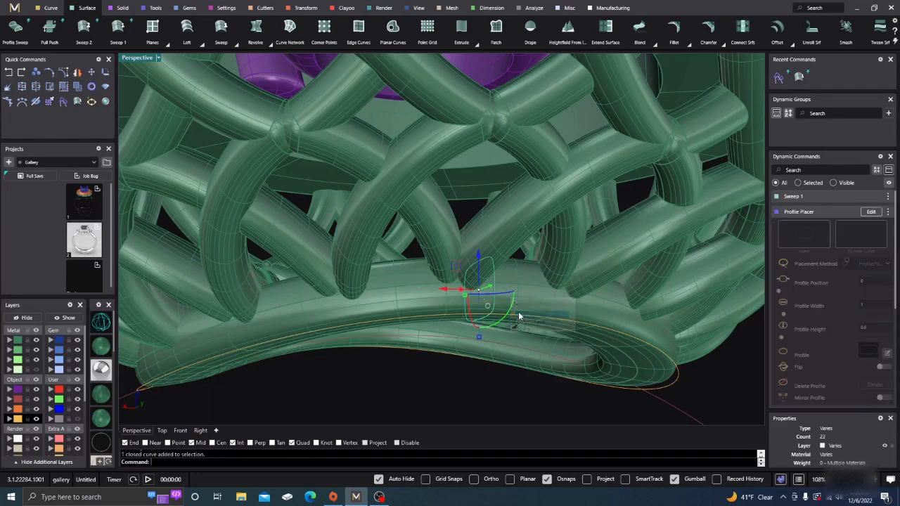
left_click(871, 213)
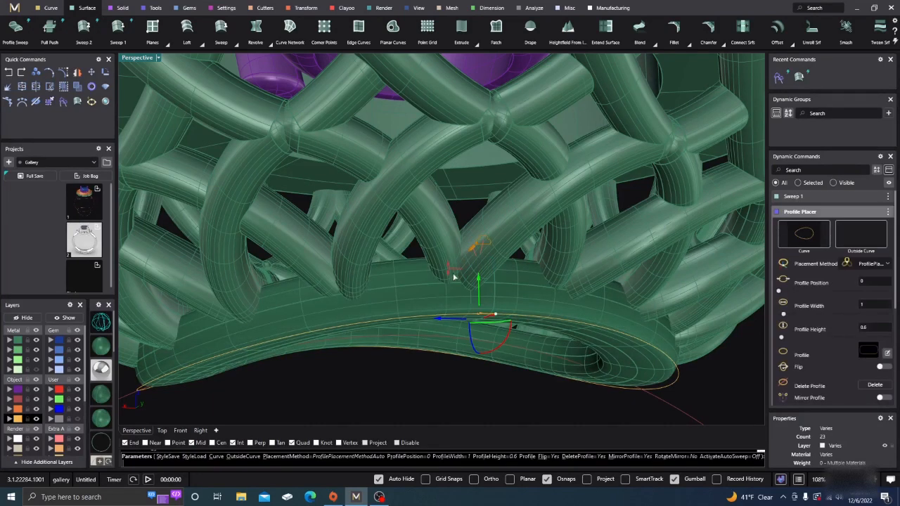
left_click_drag(446, 272, 451, 250)
right_click(452, 299)
Examine the halo head and its base rail in the rendered display mode, and return to the shaded display.
right_click_drag(491, 325, 422, 370)
scroll(422, 351, "down", 5)
mouse_move(423, 331)
right_mouse_down()
mouse_move(446, 356)
mouse_move(418, 316)
right_mouse_up()
left_click(101, 369)
scroll(424, 362, "down", 3)
scroll(417, 317, "up", 6)
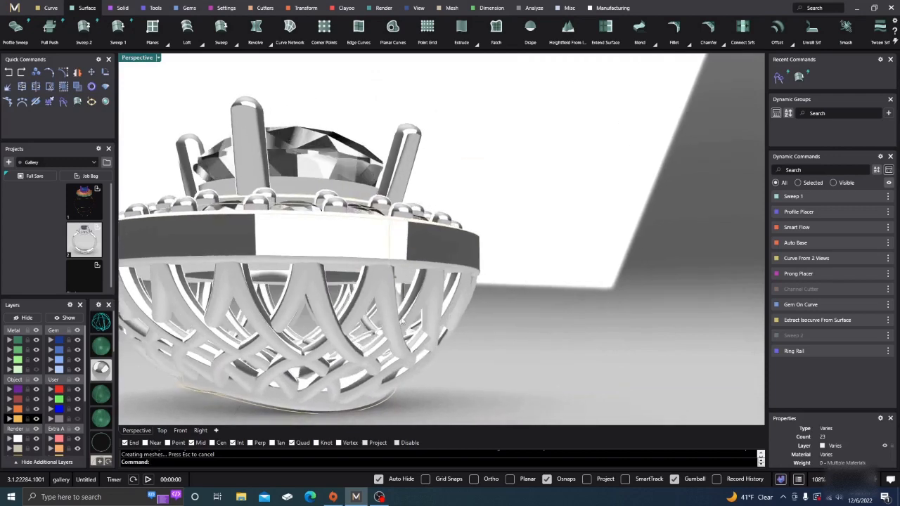
scroll(546, 276, "down", 3)
right_click_drag(546, 277, 401, 293)
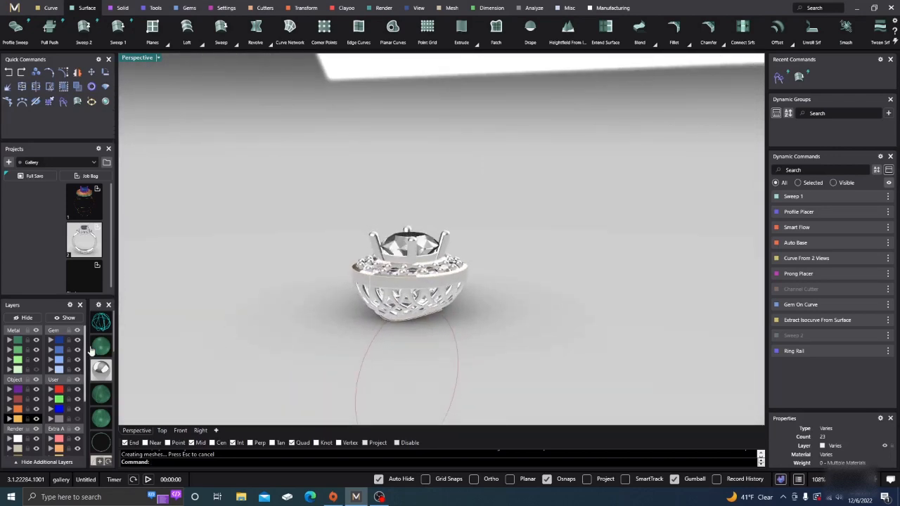
left_click(101, 347)
Move the closed construction curve at the bottom of the ring rail to the hidden User 04 layer.
right_click_drag(295, 259, 368, 284)
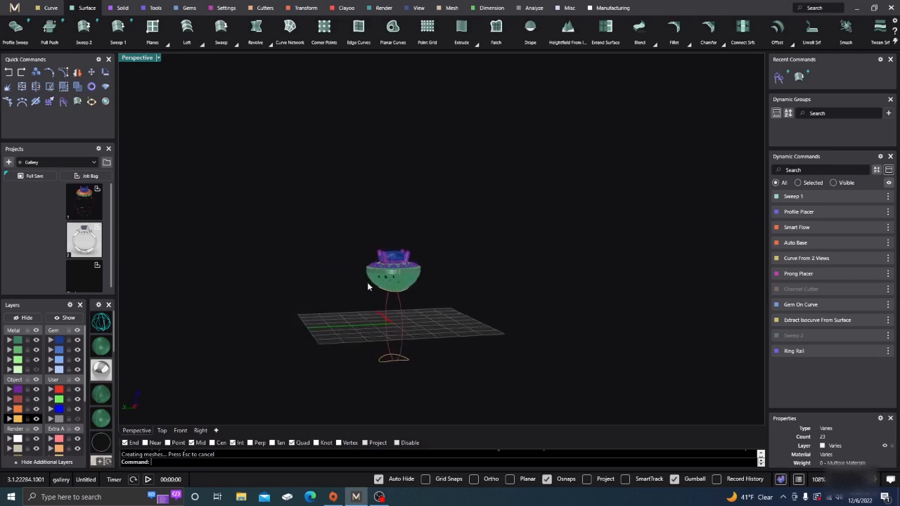
left_click(380, 360)
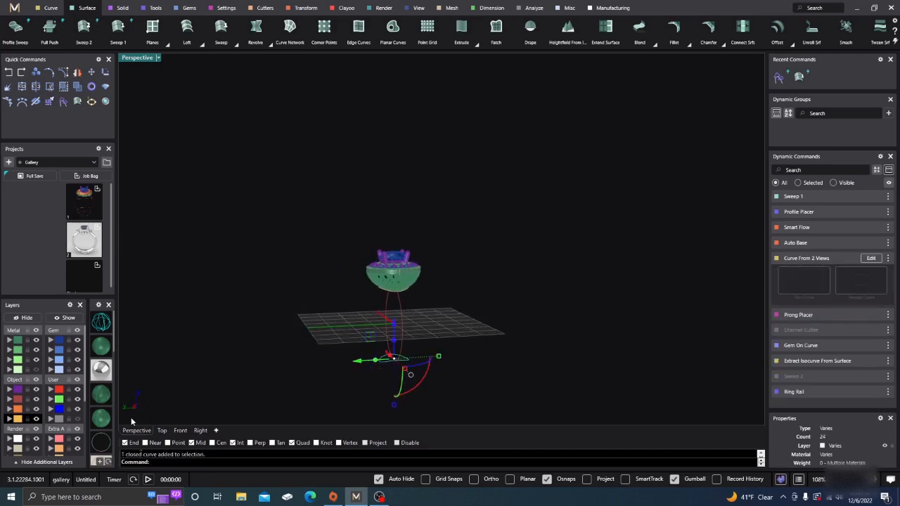
left_click(56, 420)
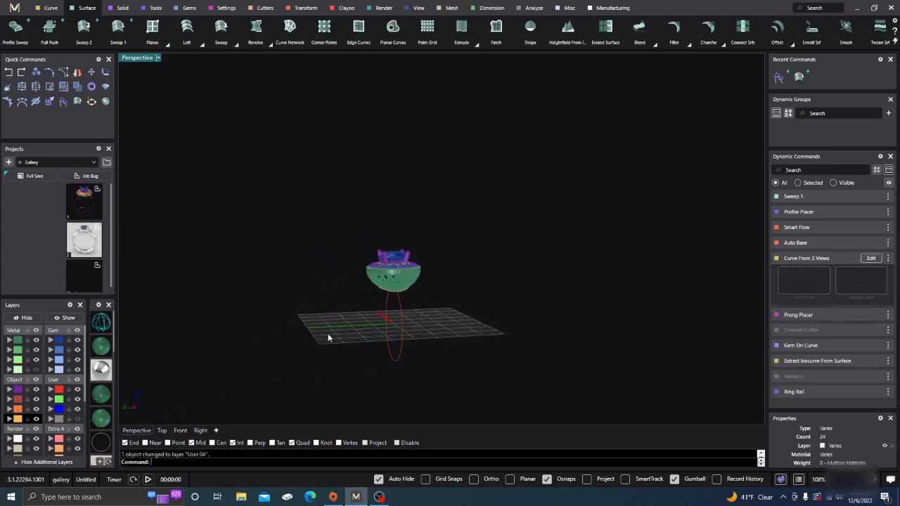
Place a profile on the ring rail with Profile Placer and slide it to position about 0.06, at the basket's lower edge.
right_click_drag(328, 336, 483, 330)
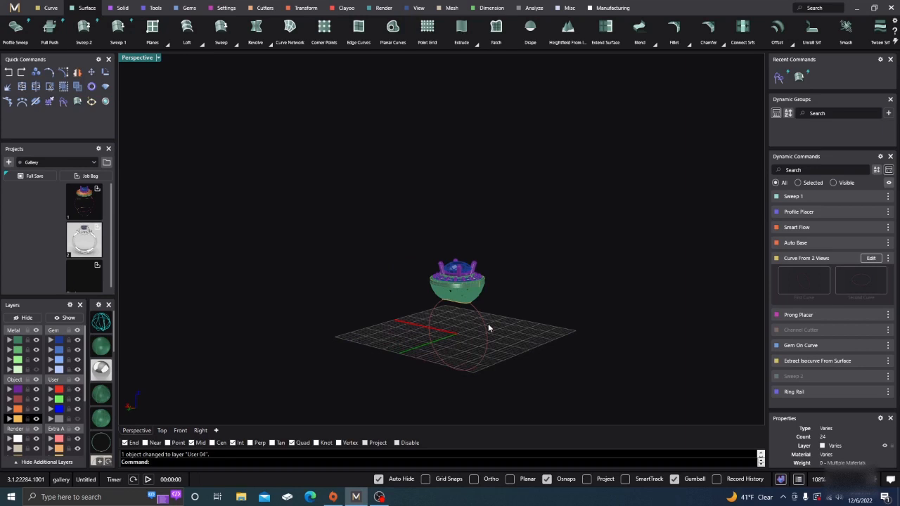
left_click(489, 328)
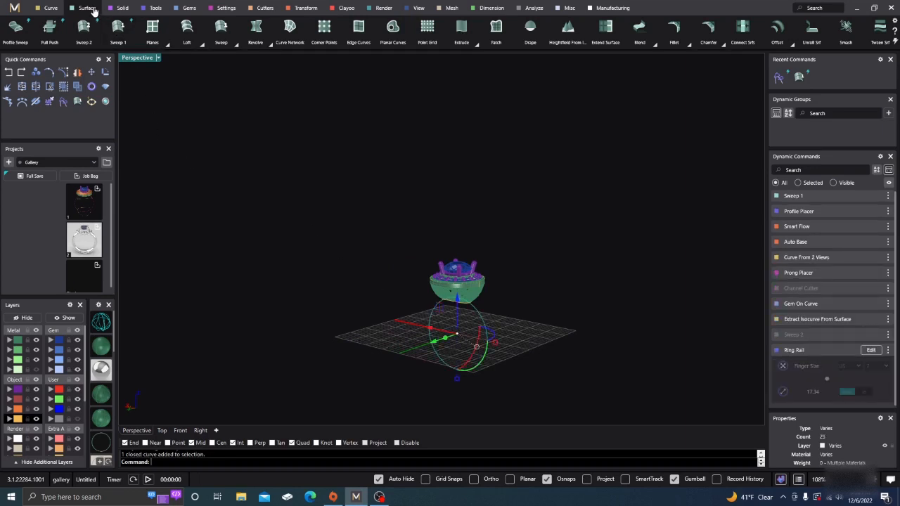
left_click(155, 8)
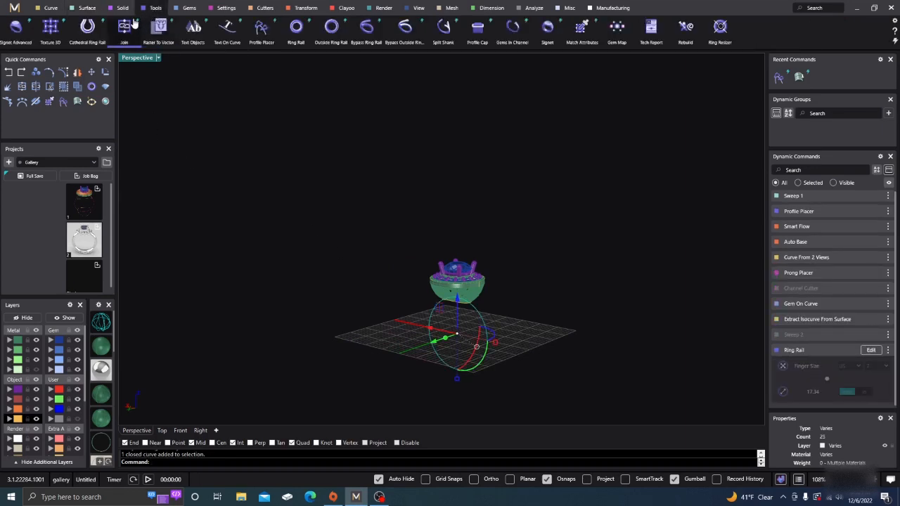
left_click(261, 29)
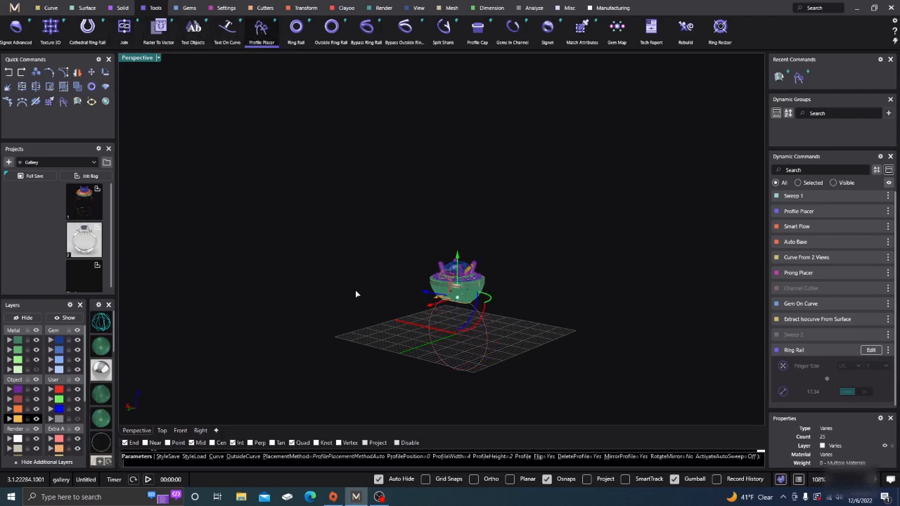
left_click(180, 431)
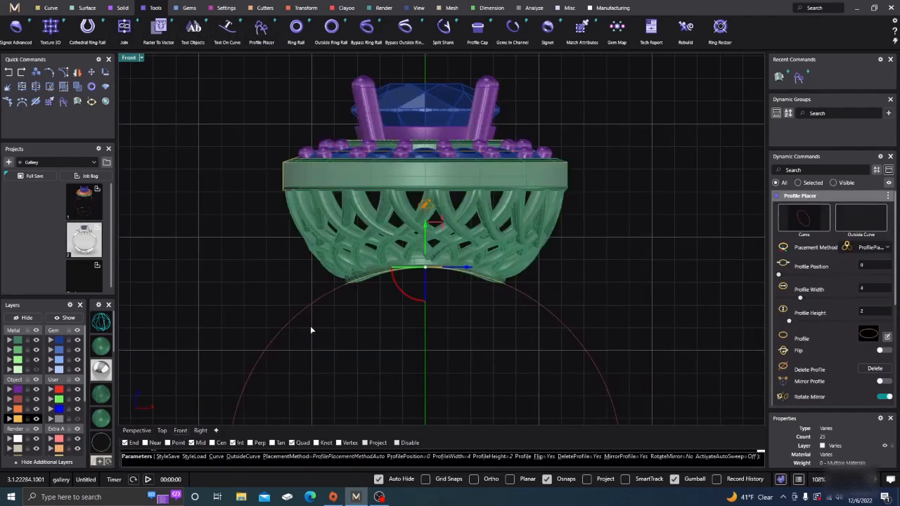
left_click_drag(426, 269, 496, 282)
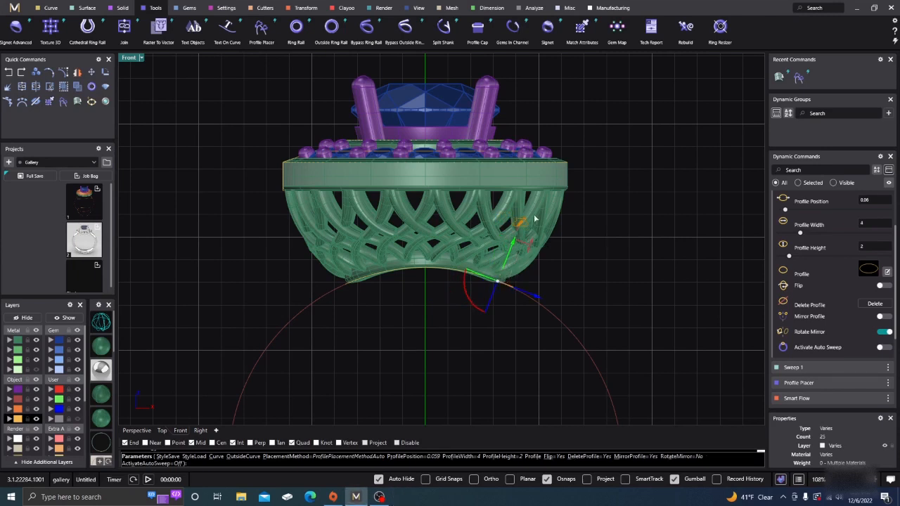
Set the profile beside the basket to a height of 4.8 mm and a width of 2.5 mm.
left_click_drag(531, 248, 552, 187)
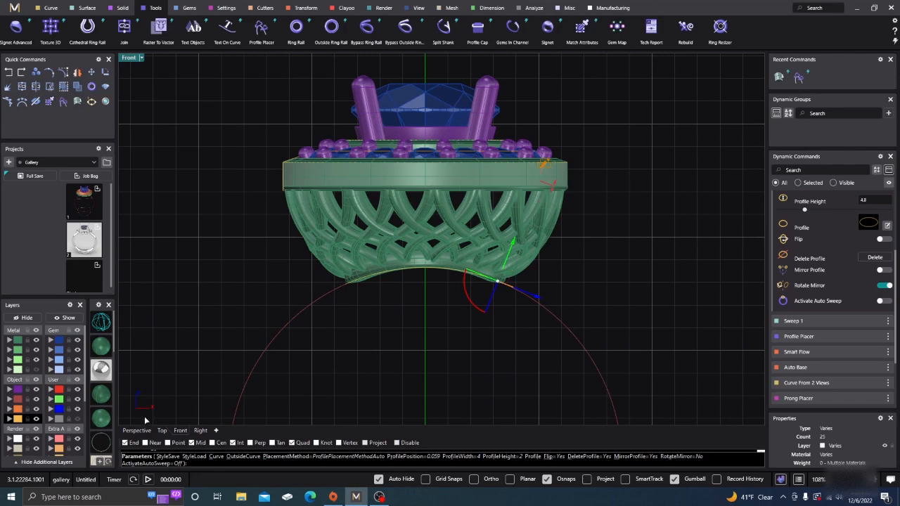
left_click(144, 430)
scroll(394, 330, "up", 5)
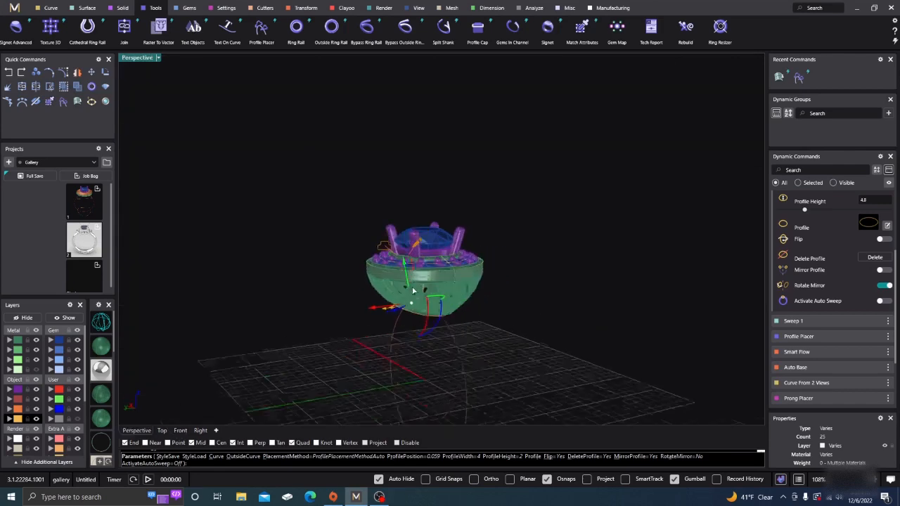
right_click_drag(391, 341, 411, 329)
scroll(281, 341, "down", 8)
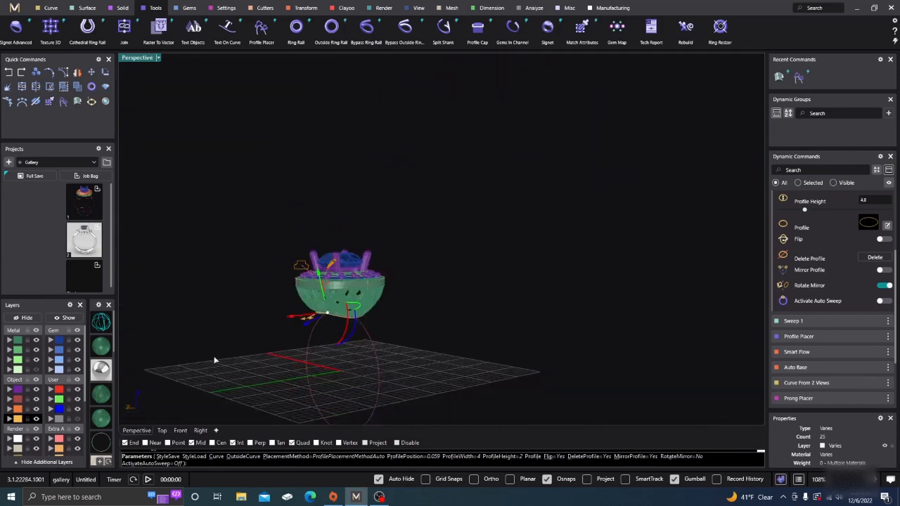
right_click_drag(215, 360, 455, 301)
scroll(525, 296, "up", 12)
scroll(371, 302, "down", 3)
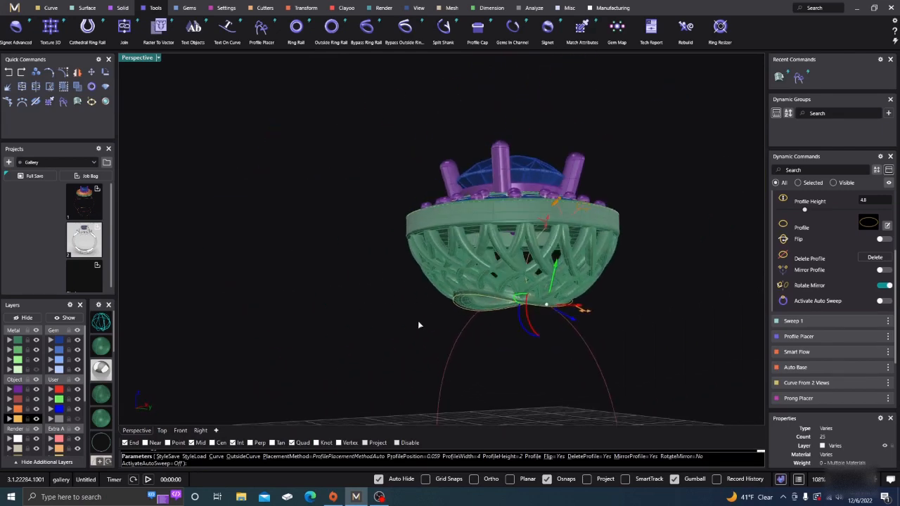
right_click_drag(451, 340, 414, 344)
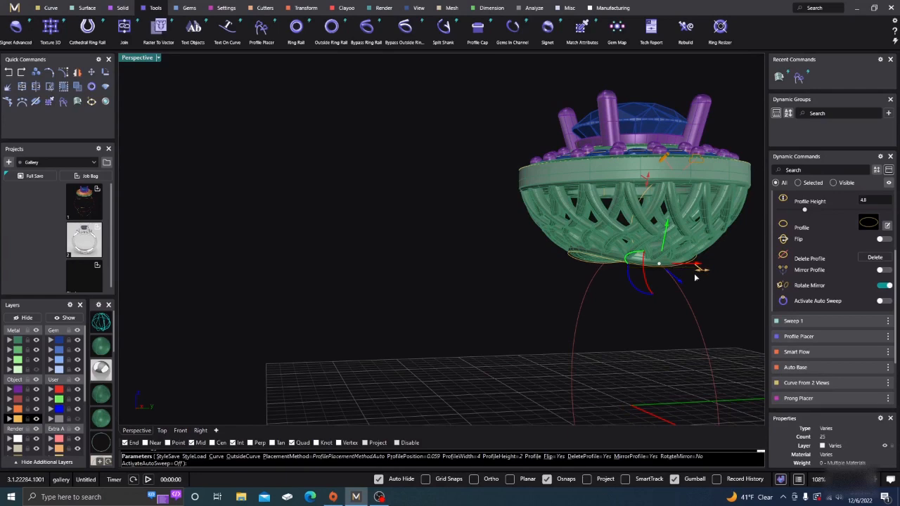
left_click(703, 274)
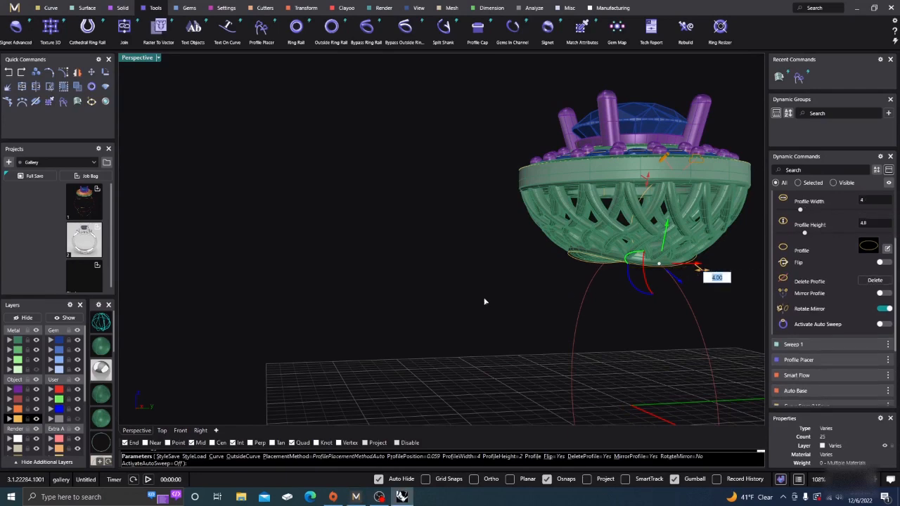
left_click(318, 289)
scroll(282, 290, "down", 5)
right_click_drag(181, 294, 232, 292)
scroll(539, 283, "up", 3)
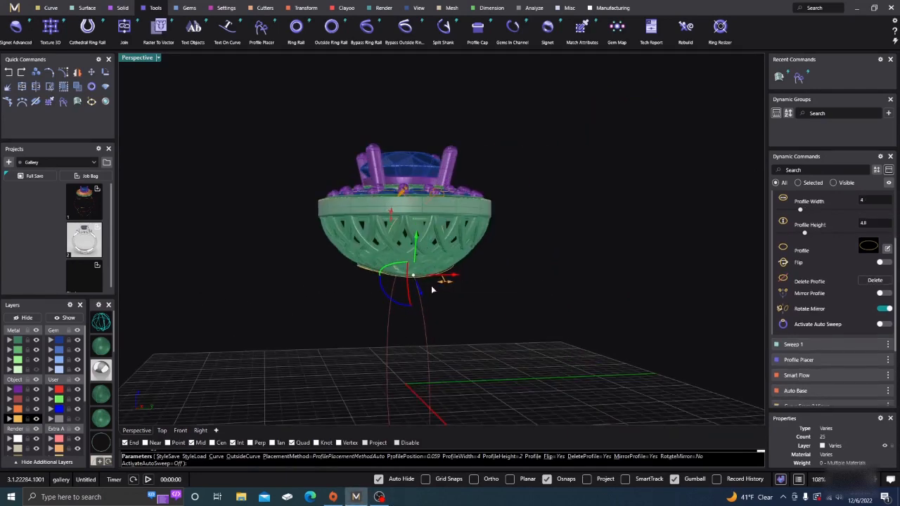
left_click_drag(447, 284, 425, 285)
Add another profile at the side of the ring rail and set its height to 2.5 mm.
scroll(287, 247, "down", 5)
right_click_drag(291, 273, 319, 279)
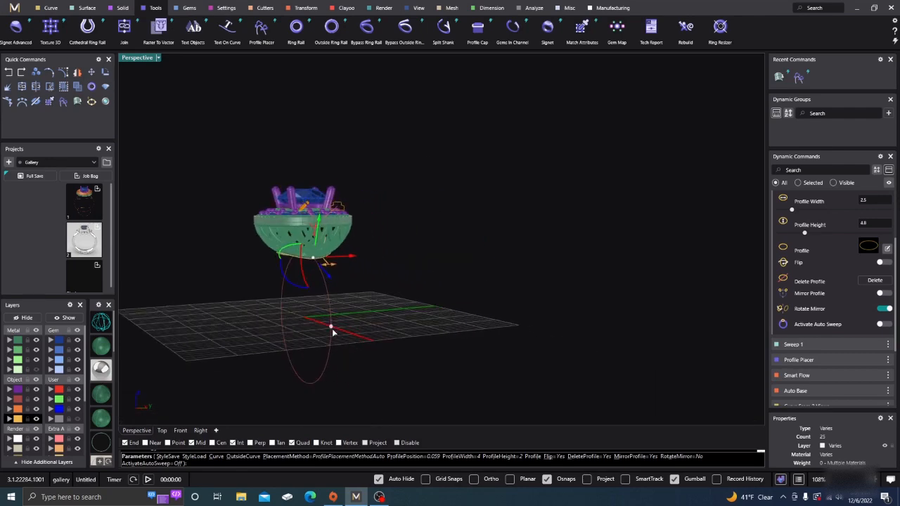
left_click(332, 328)
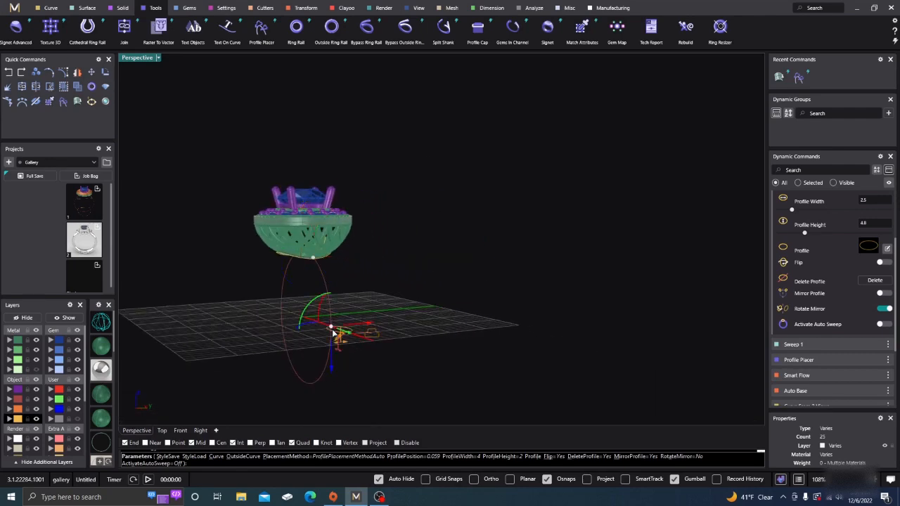
left_click(161, 430)
scroll(447, 292, "up", 5)
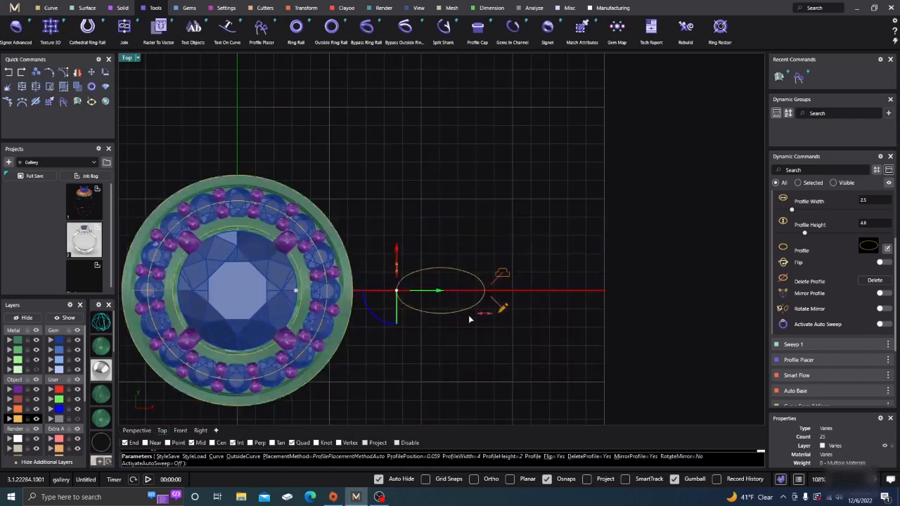
left_click(481, 317)
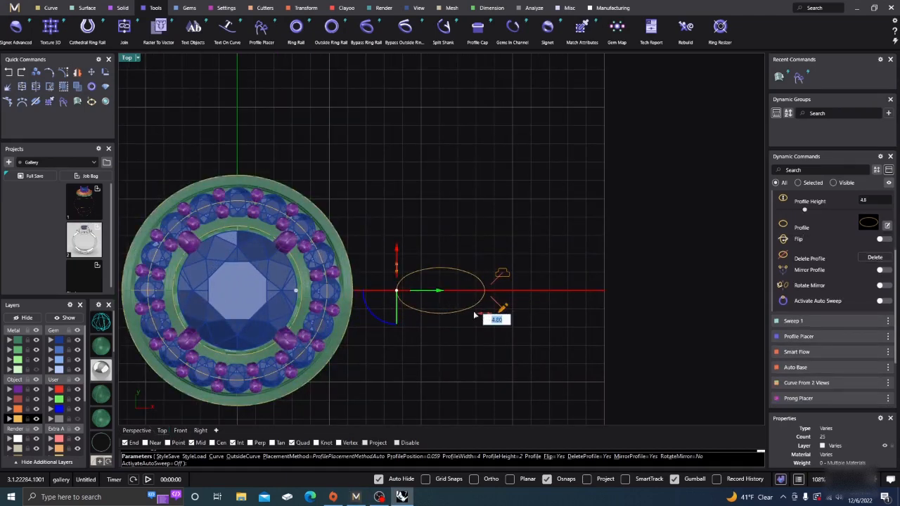
left_click_drag(482, 315, 442, 316)
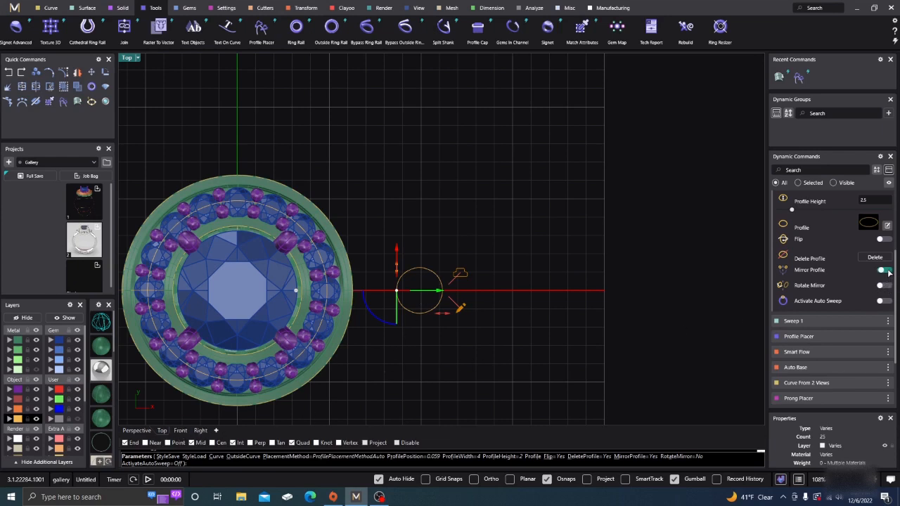
Mirror the side profile and the basket profile to the opposite side of the ring rail, with Rotate Mirror on for the basket profile.
left_click(138, 431)
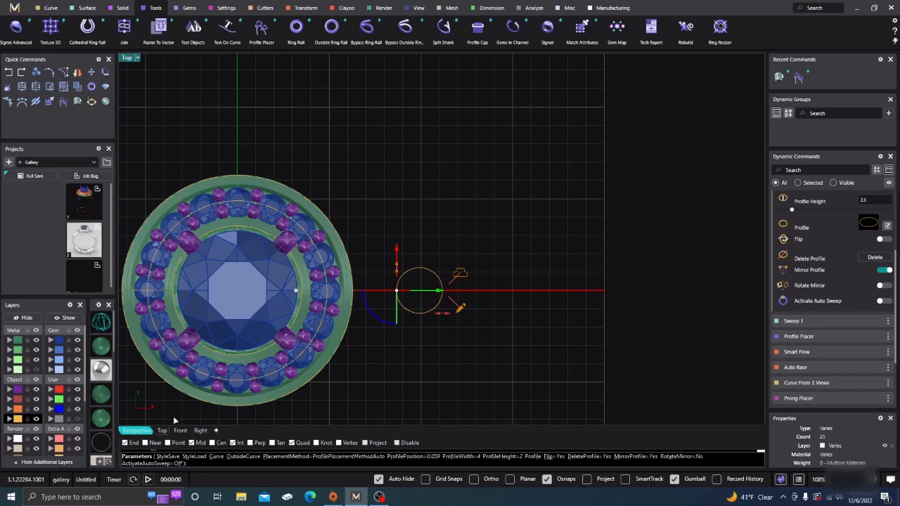
left_click(296, 291)
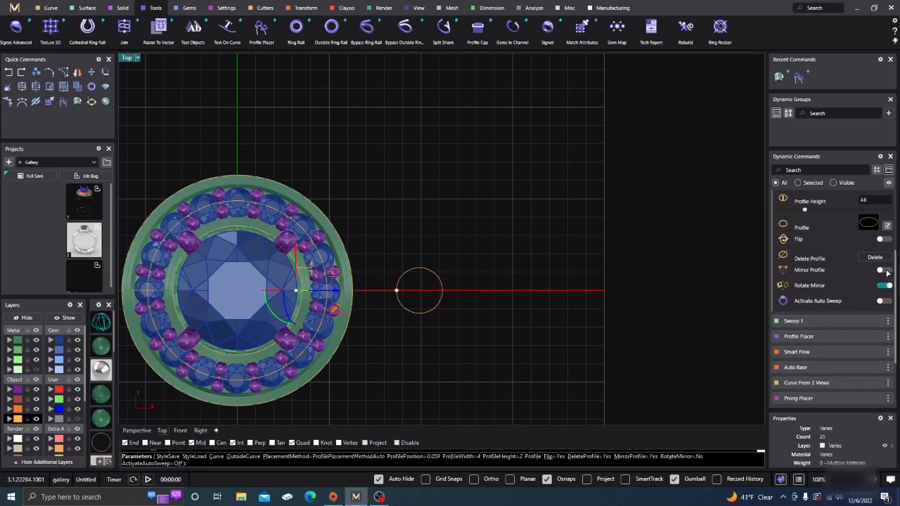
left_click(135, 430)
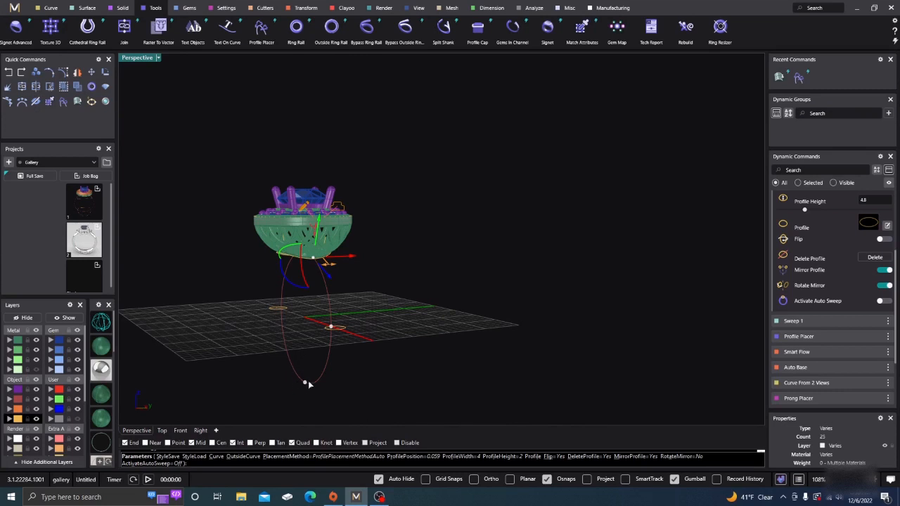
Add a profile at the bottom of the ring rail with a width of 4.5 mm and a height of 2.5 mm, and finish Profile Placer.
left_click(306, 383)
scroll(413, 341, "down", 5)
right_click_drag(412, 371, 384, 362)
scroll(383, 362, "up", 9)
left_click_drag(374, 368, 377, 337)
left_click_drag(412, 303, 439, 304)
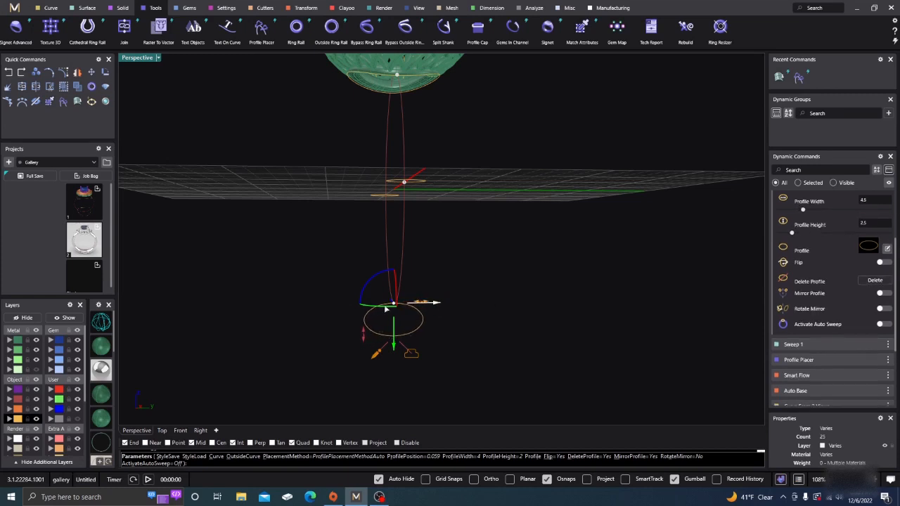
right_click(251, 325)
Sweep the shank along the ring rail through all placed profiles with Sweep 1.
scroll(251, 325, "down", 5)
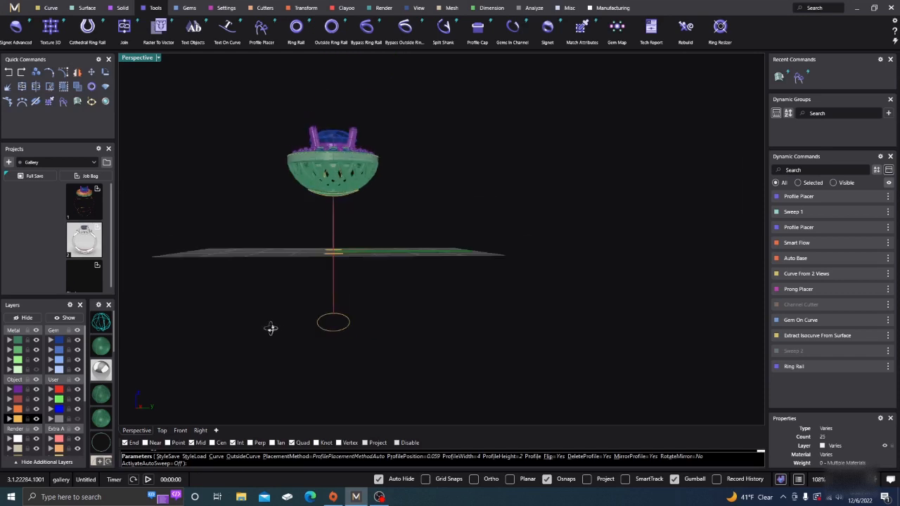
right_click_drag(272, 328, 319, 338)
scroll(415, 325, "down", 6)
right_click_drag(416, 326, 380, 286)
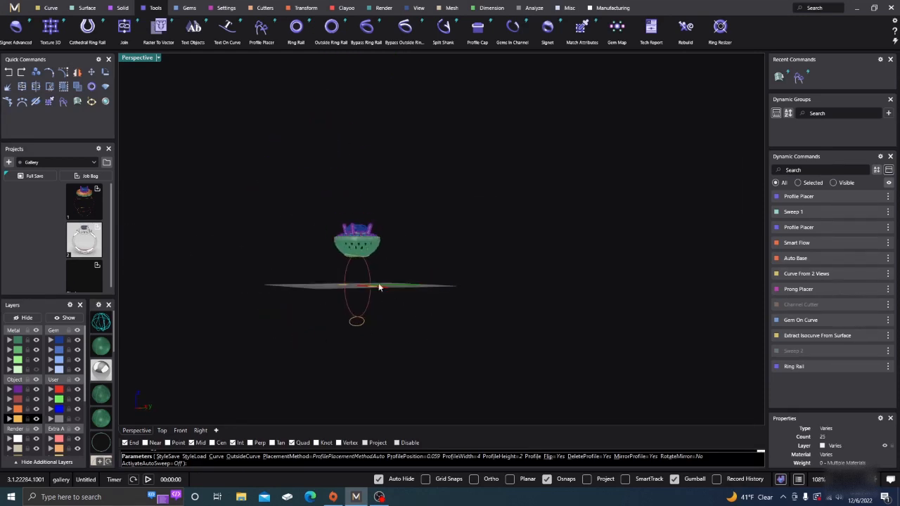
scroll(372, 275, "up", 4)
scroll(372, 280, "up", 2)
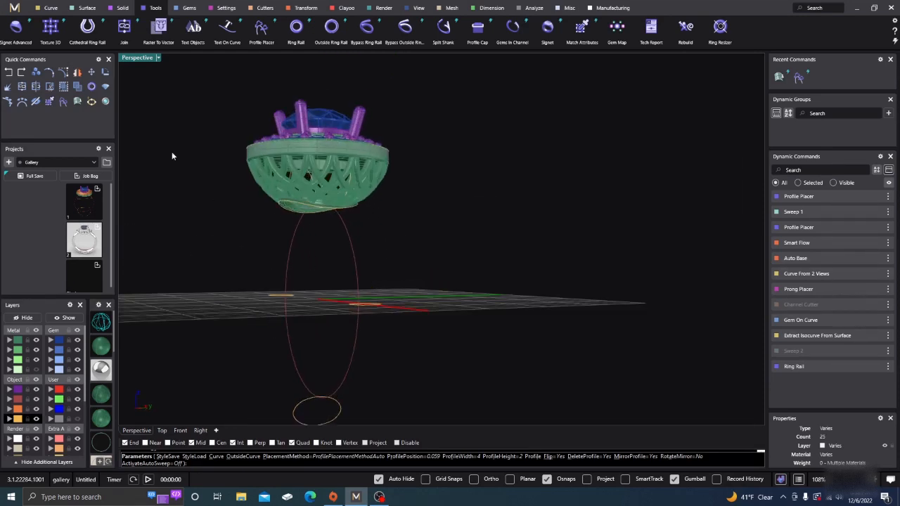
left_click(88, 10)
left_click(117, 28)
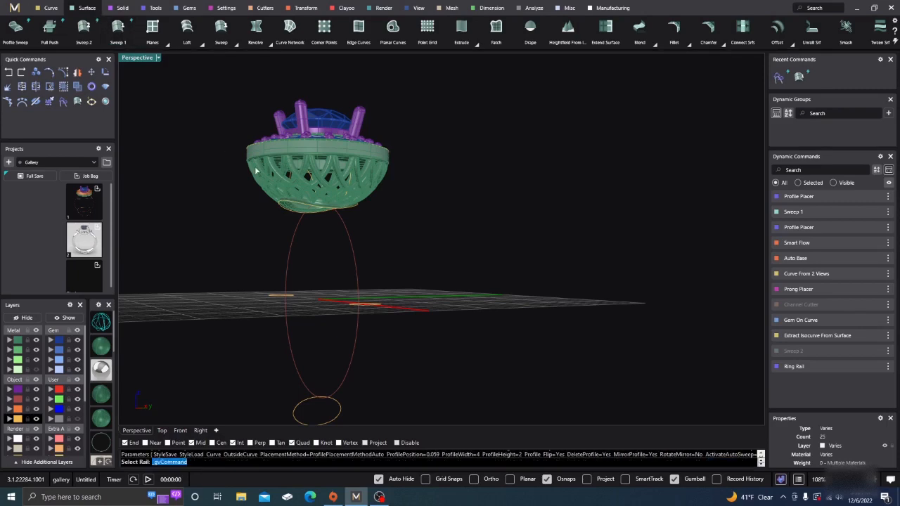
left_click(346, 240)
scroll(347, 186, "up", 5)
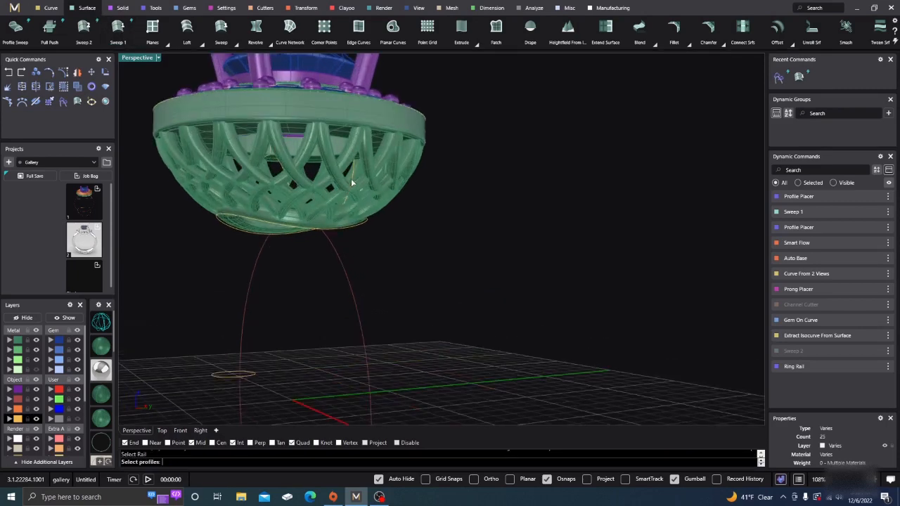
scroll(352, 181, "down", 5)
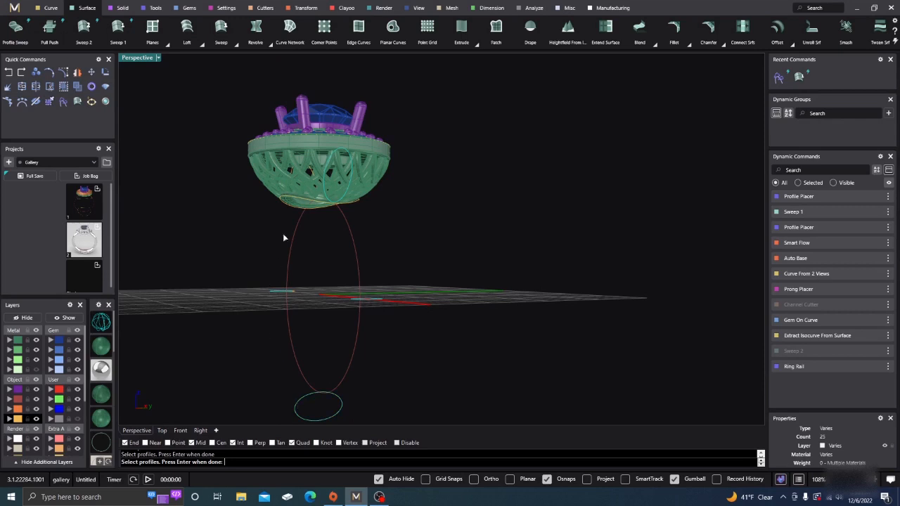
scroll(285, 211, "up", 3)
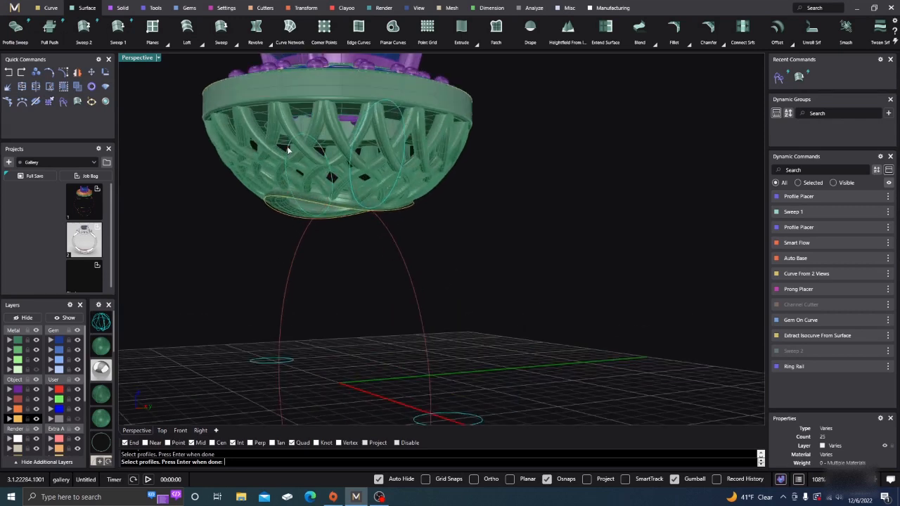
right_click(289, 151)
scroll(351, 206, "down", 2)
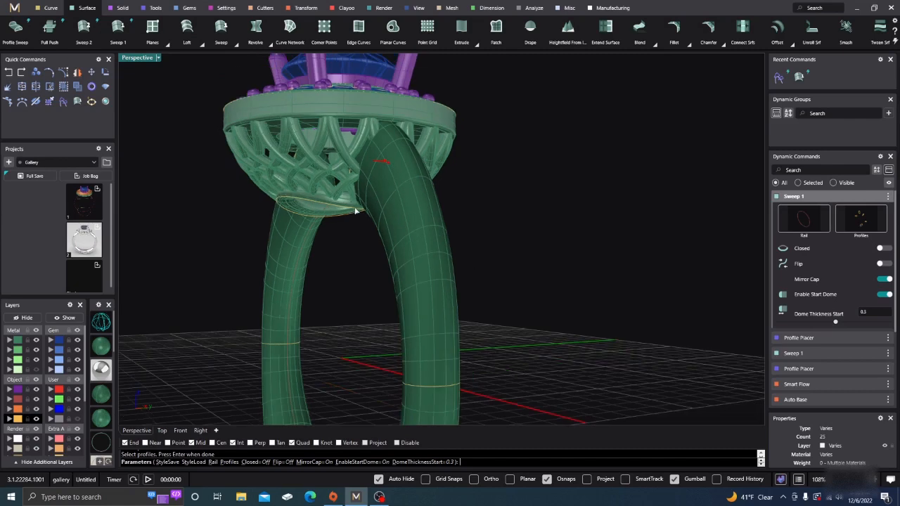
right_click_drag(356, 210, 457, 243)
scroll(434, 226, "down", 3)
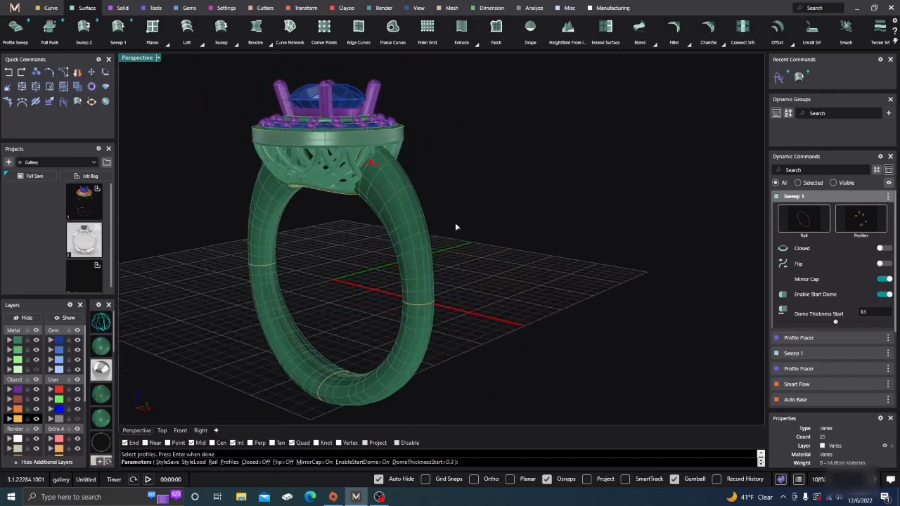
right_click(454, 222)
Reopen the shank's profile placement for editing and set the height of the profile beside the basket to 5.3 mm.
scroll(371, 169, "up", 3)
left_click(355, 135)
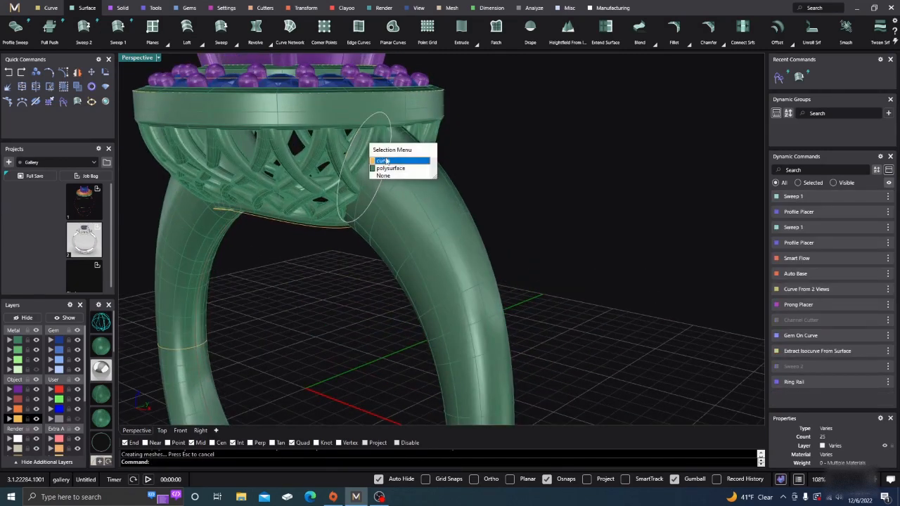
left_click(476, 165)
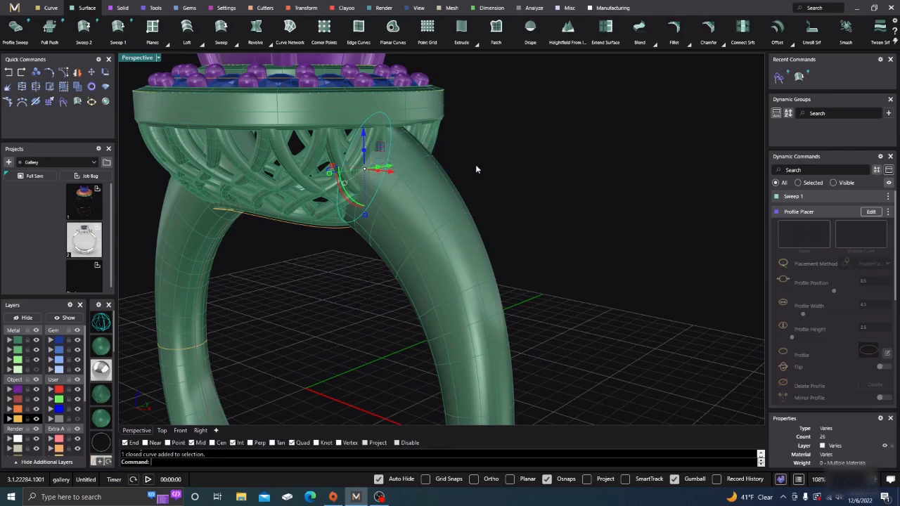
left_click(871, 213)
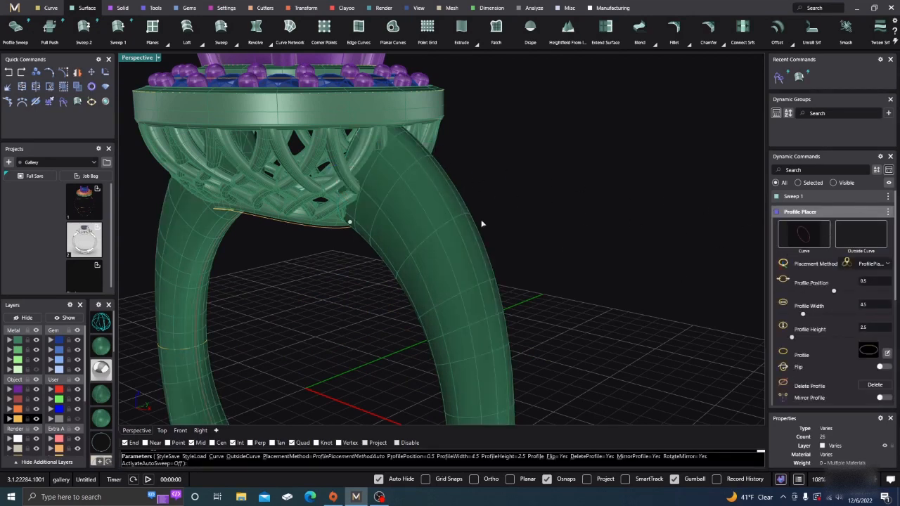
left_click(349, 224)
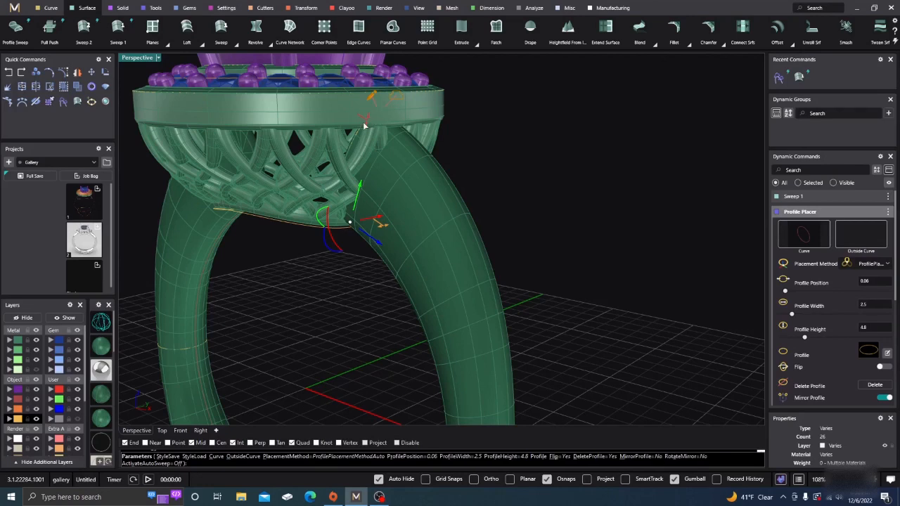
left_click_drag(364, 125, 376, 110)
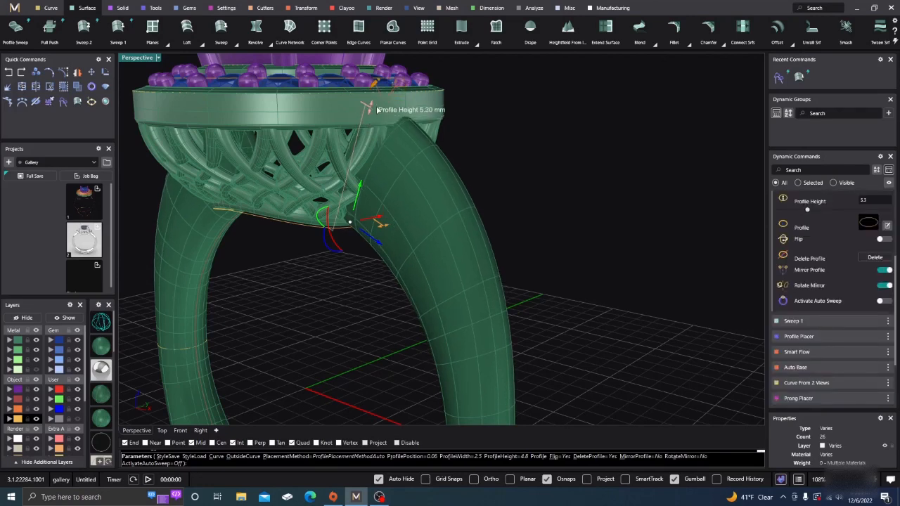
right_click_drag(485, 203, 528, 240)
right_click(524, 239)
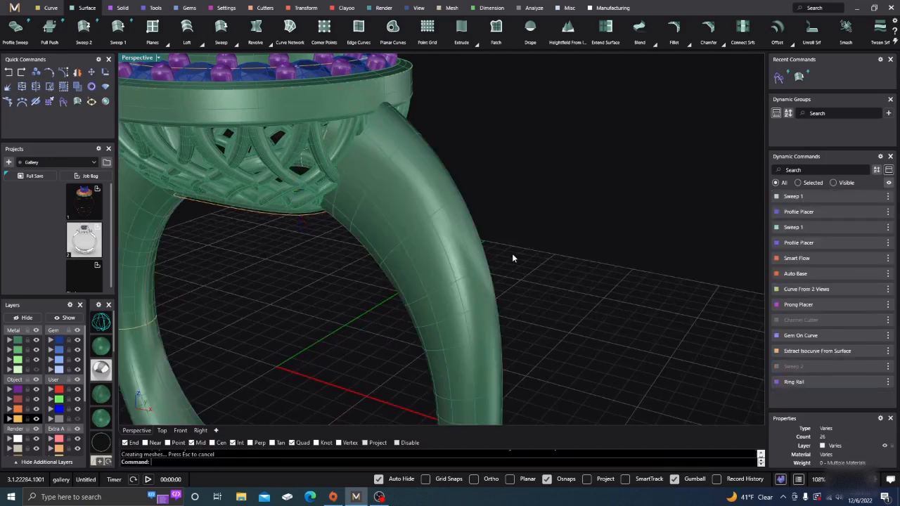
Examine the swept shank and its joins with the basket from several angles.
scroll(514, 258, "down", 3)
right_click_drag(489, 276, 383, 314)
left_click(78, 340)
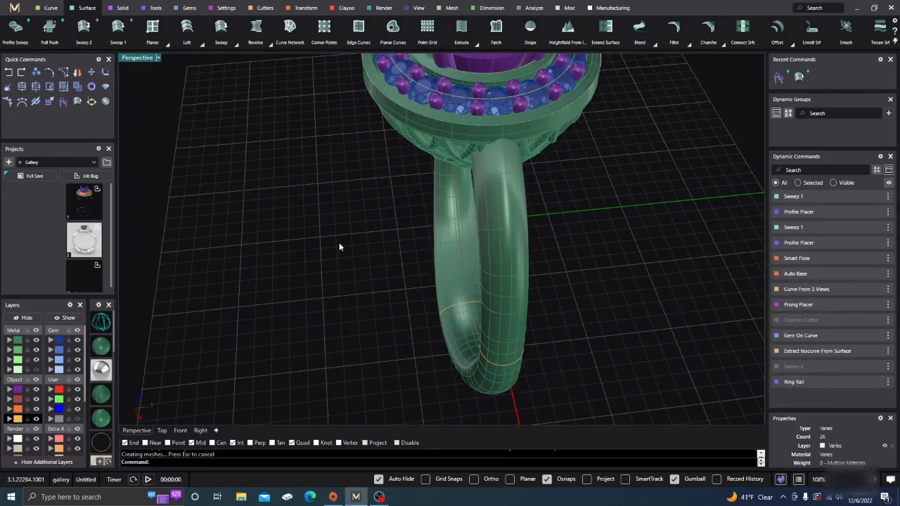
scroll(345, 264, "down", 3)
right_click_drag(351, 282, 476, 223)
scroll(450, 269, "down", 3)
right_click_drag(450, 269, 288, 282)
scroll(450, 222, "up", 5)
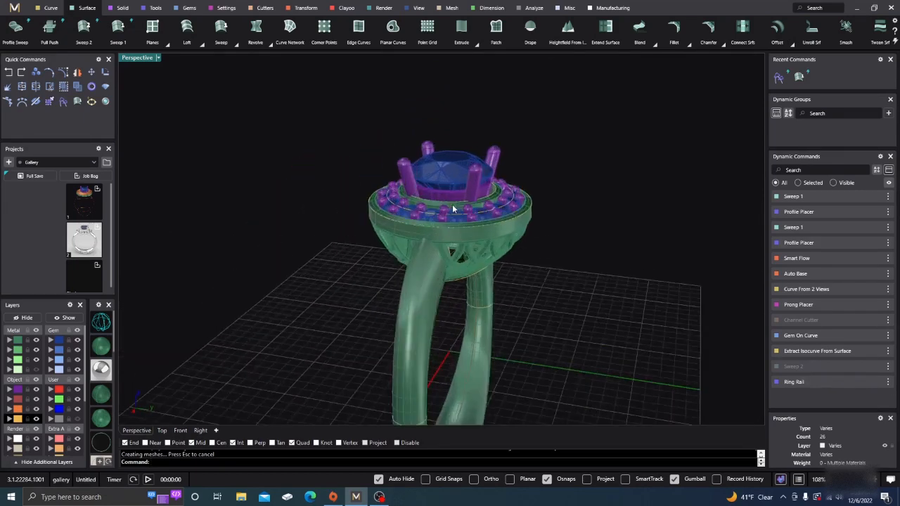
scroll(431, 241, "down", 3)
right_click_drag(431, 241, 453, 208)
scroll(102, 408, "down", 5)
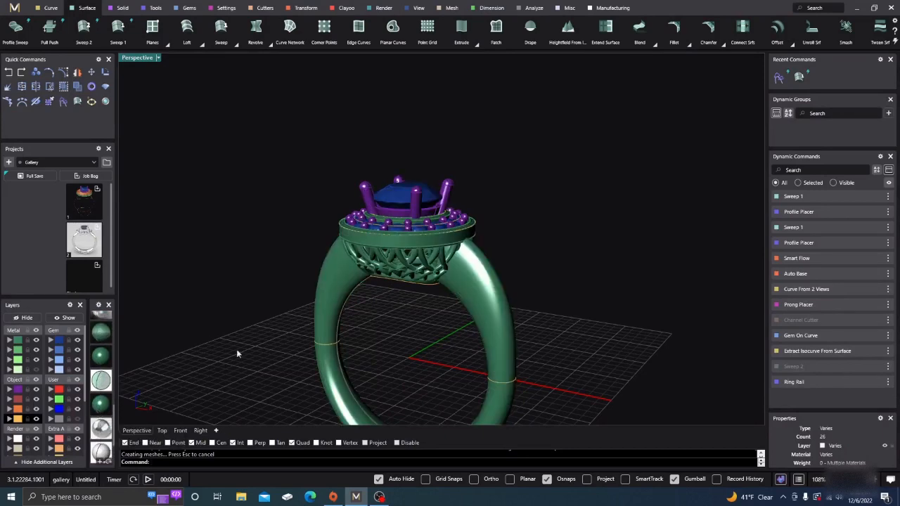
right_click_drag(494, 258, 467, 310)
scroll(480, 285, "up", 10)
scroll(405, 289, "down", 8)
scroll(466, 311, "down", 6)
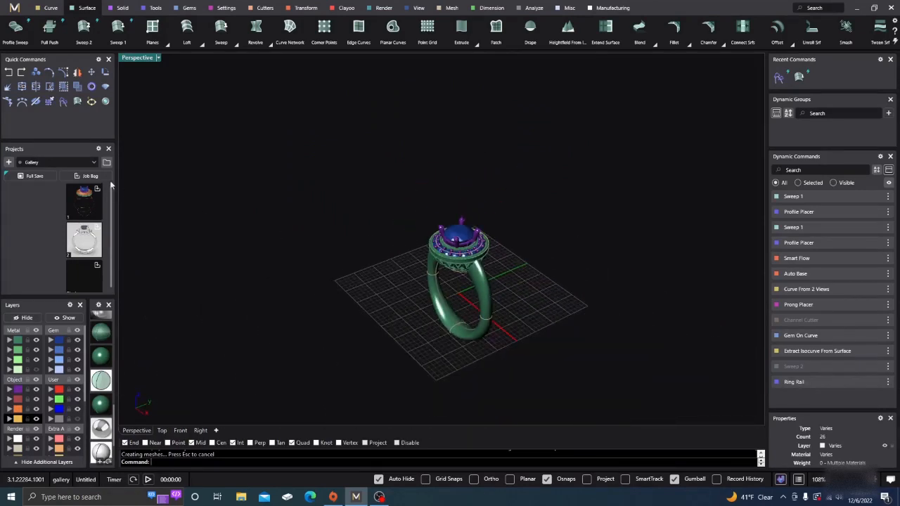
Open Render Studio and apply a sapphire material to the centre gem.
left_click(460, 234)
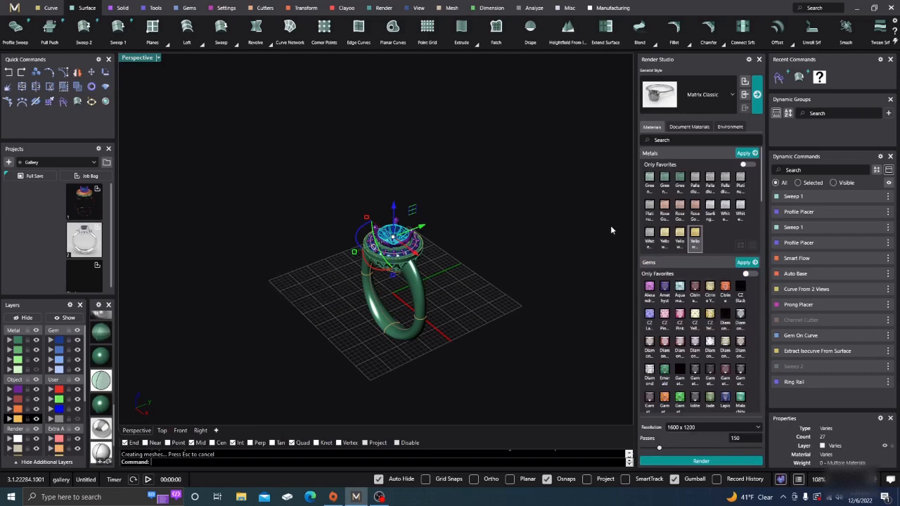
scroll(675, 302, "down", 5)
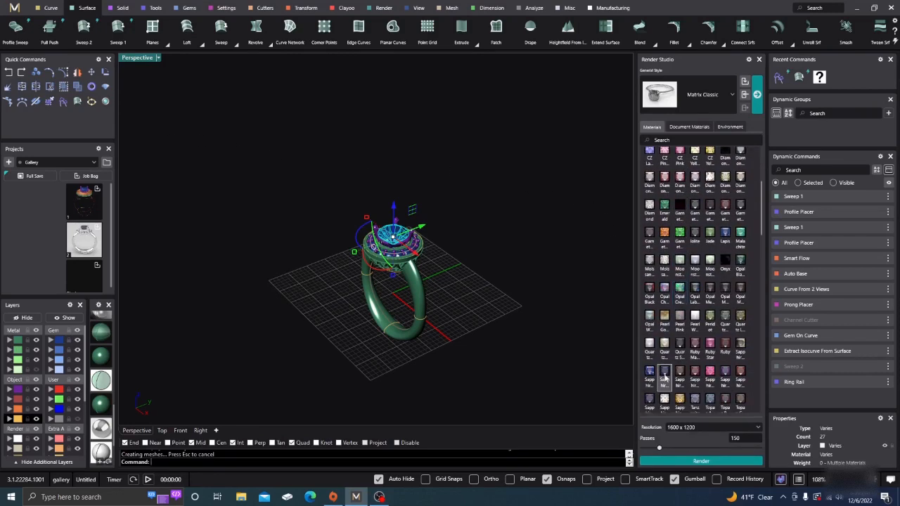
scroll(710, 302, "up", 3)
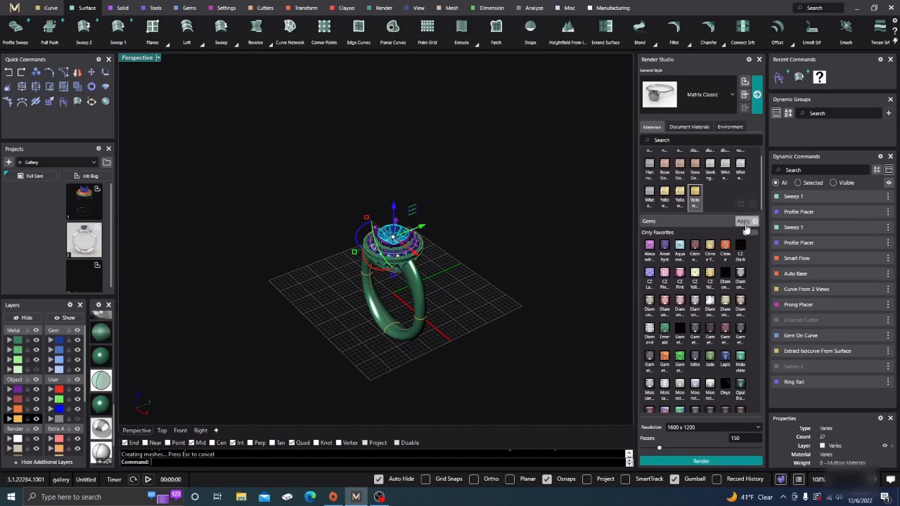
left_click(744, 224)
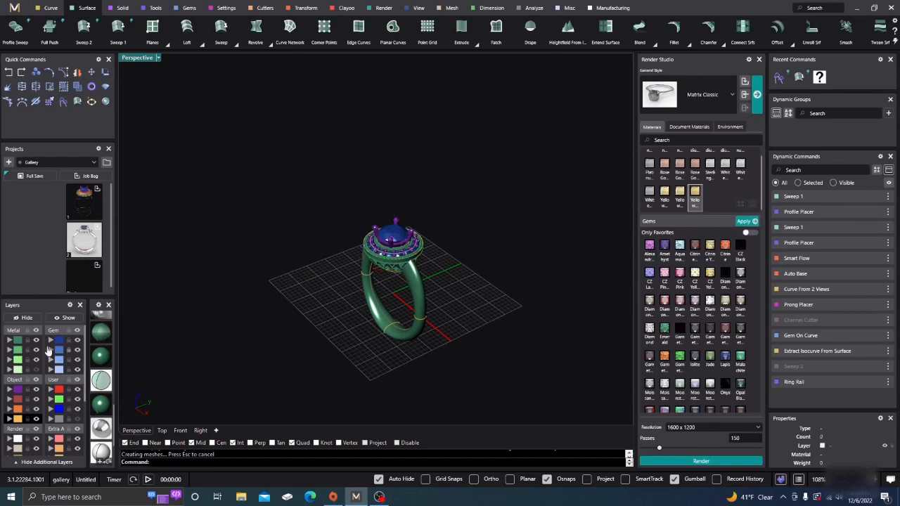
Assign yellow gold to all ring metal, including the head and prongs, and apply the Matrix Classic style.
left_click(19, 341)
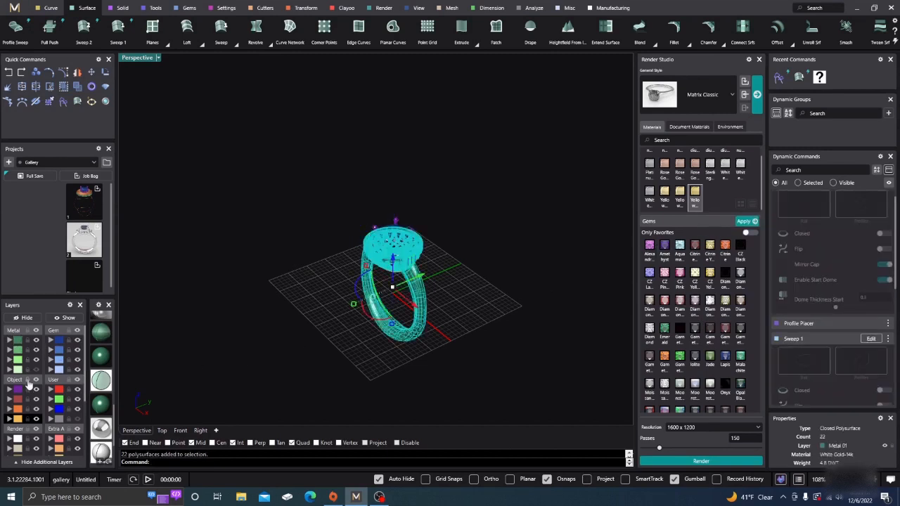
left_click(18, 390)
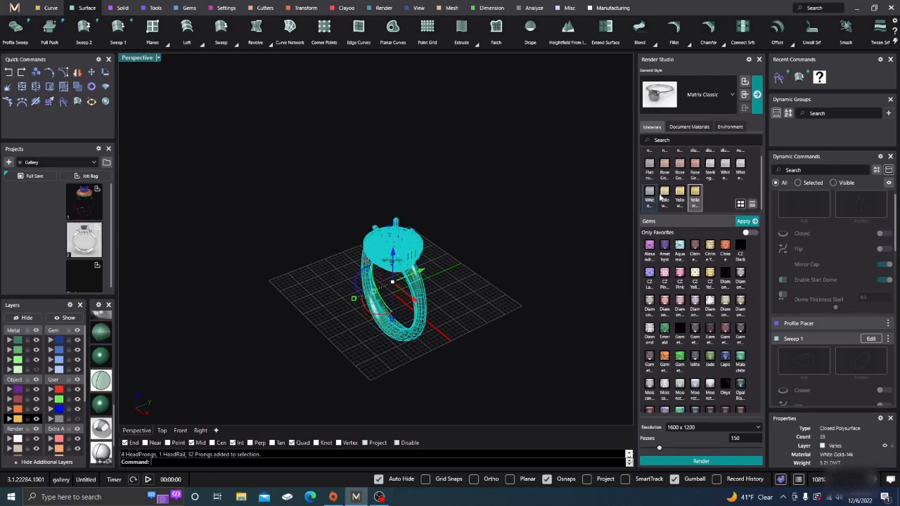
left_click(696, 194)
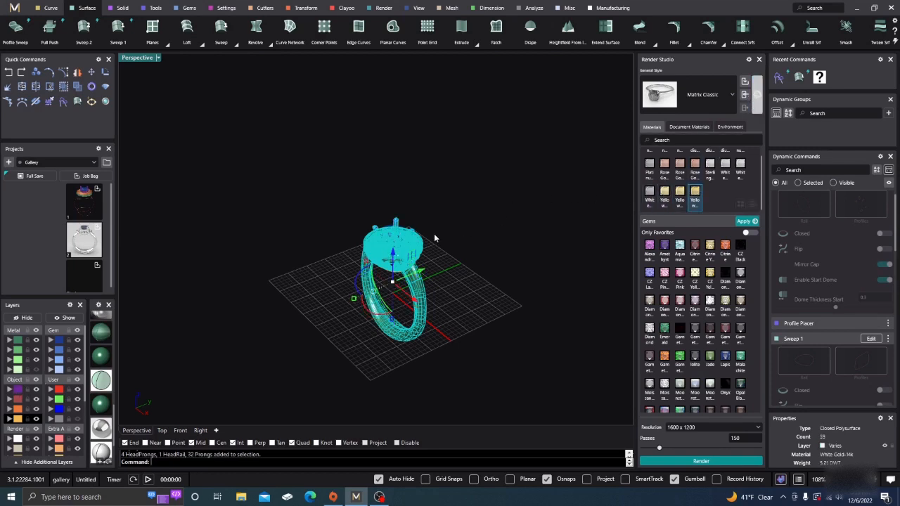
left_click(757, 94)
scroll(731, 183, "up", 2)
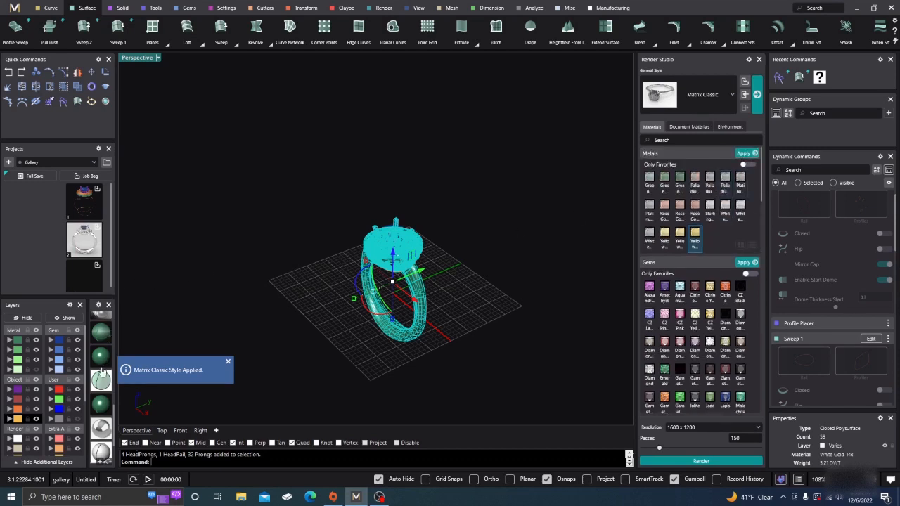
Switch the viewport to the realistic rendered display, close Render Studio and examine the ring's halo, basket and shank.
scroll(102, 408, "up", 3)
scroll(100, 380, "down", 3)
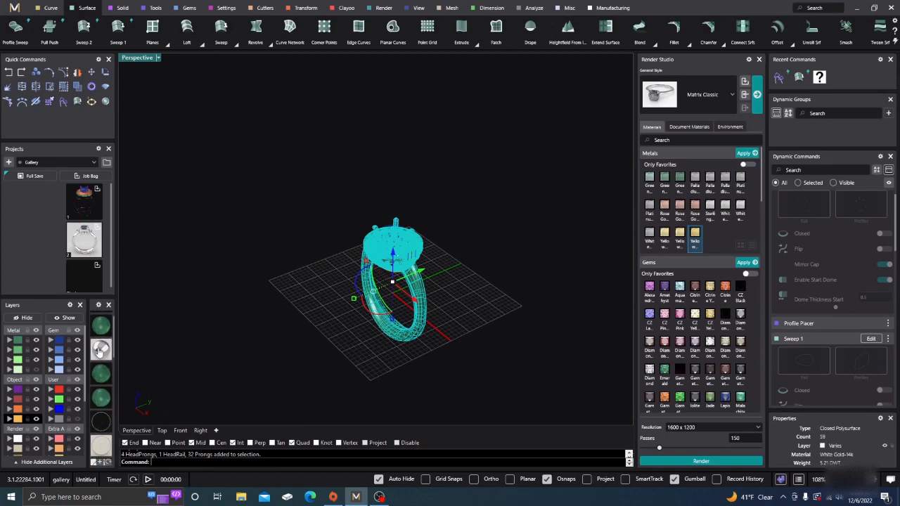
left_click(101, 350)
left_click(534, 192)
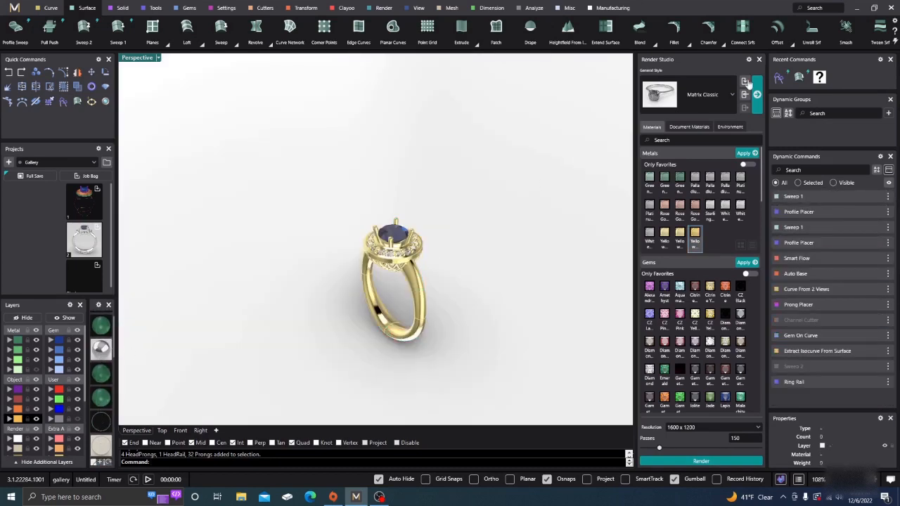
left_click(760, 61)
scroll(480, 288, "up", 7)
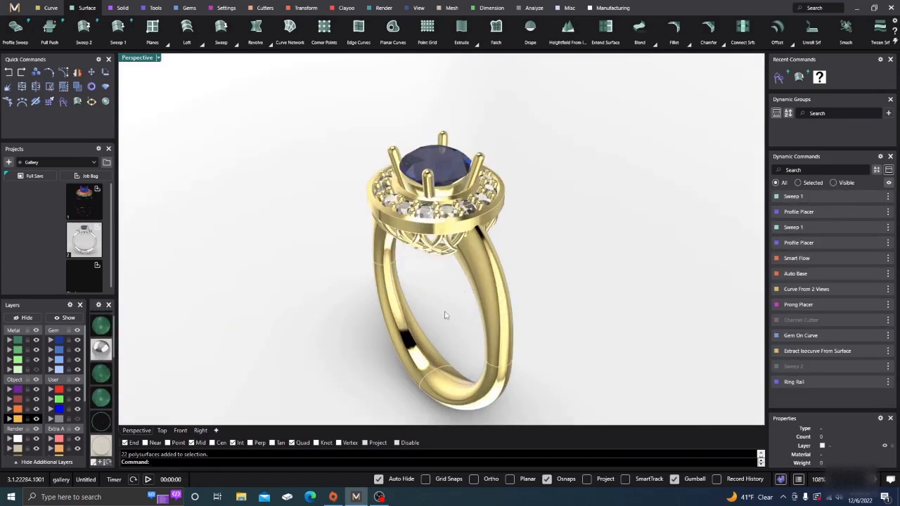
right_click_drag(446, 314, 452, 242)
scroll(545, 290, "down", 3)
scroll(467, 236, "down", 6)
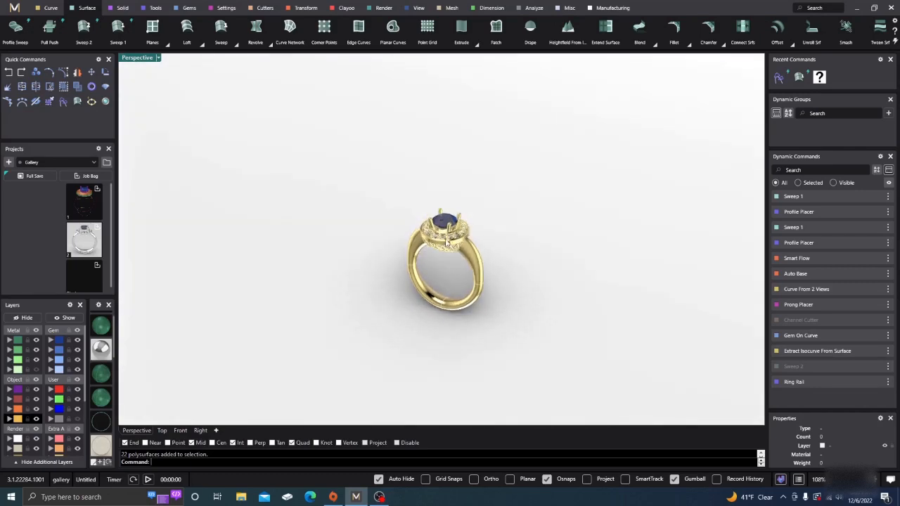
scroll(452, 243, "up", 12)
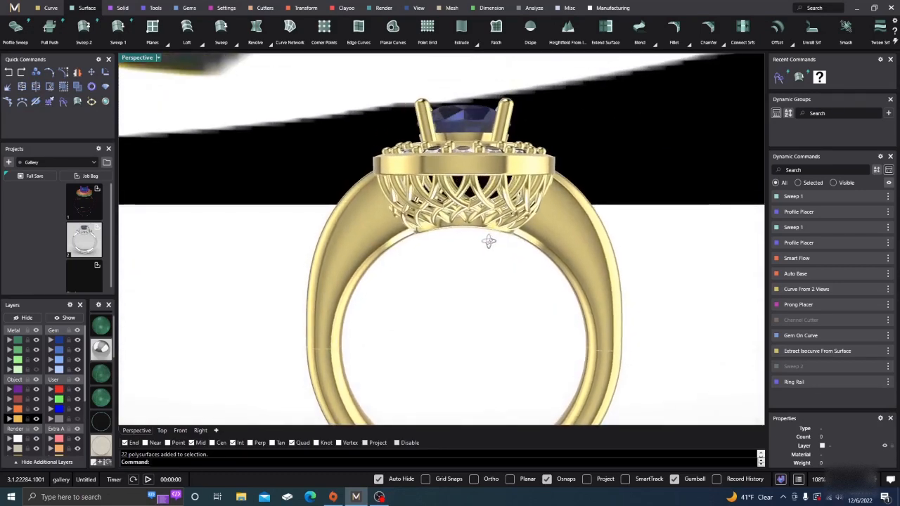